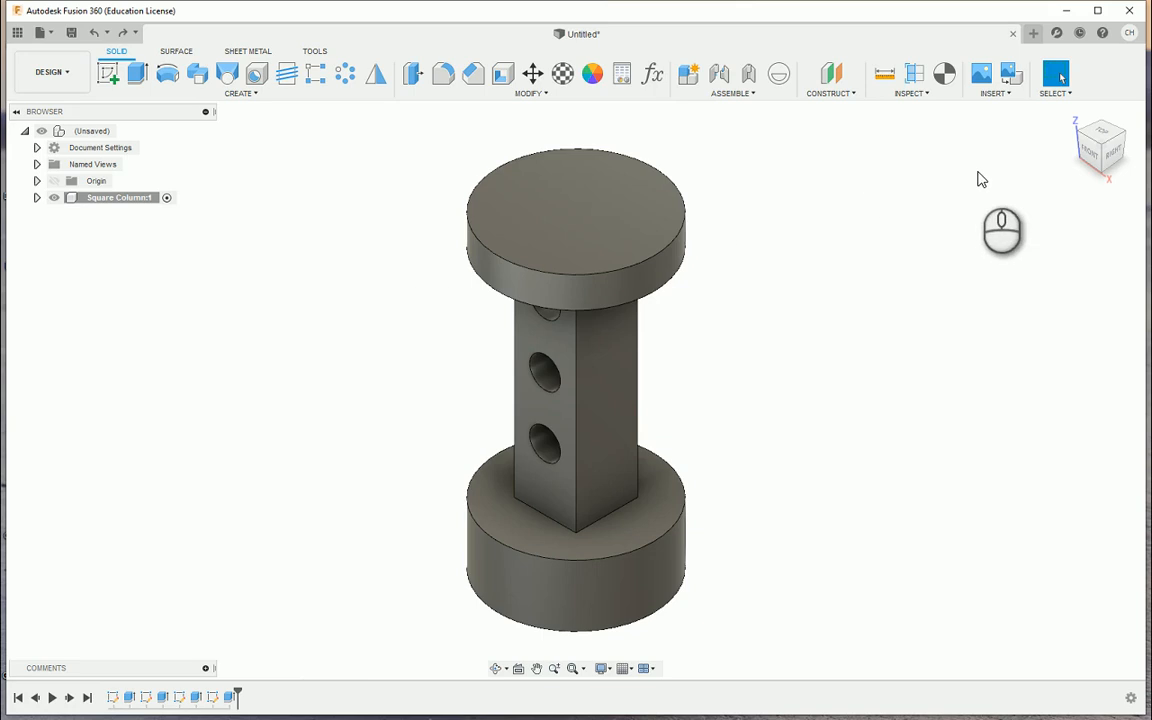
Step: Examine the column from the front, then go through the sketches and extrusions in its history and replay the build
click(1097, 155)
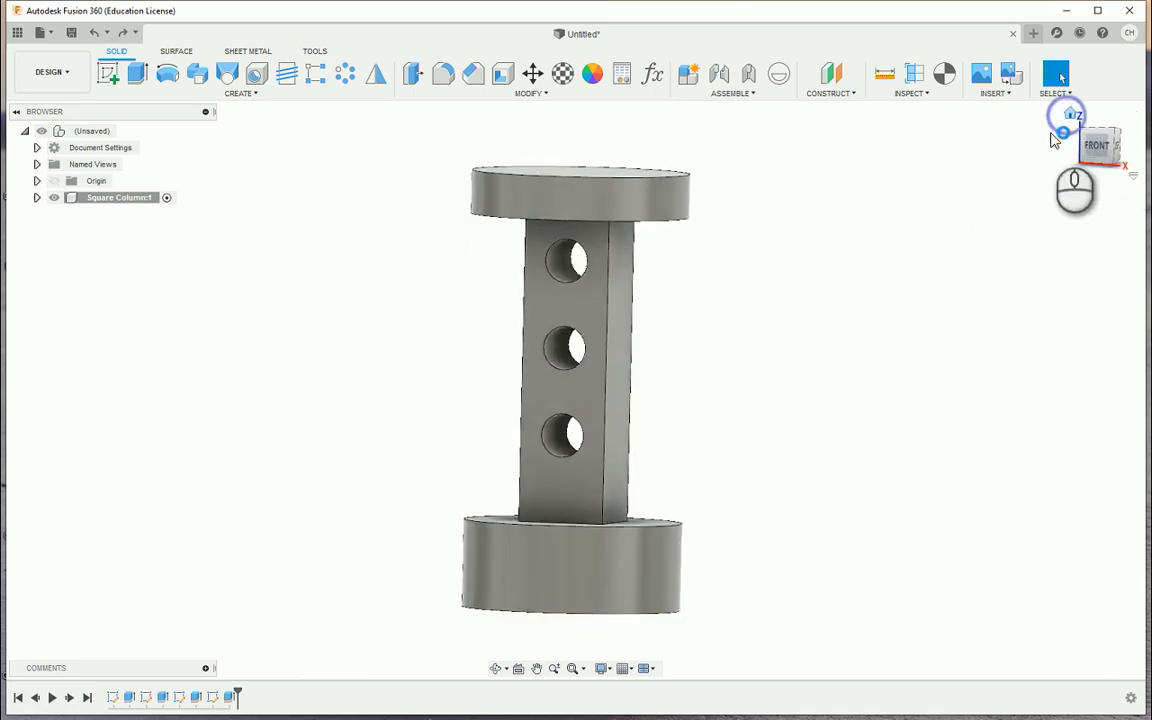
click(1056, 112)
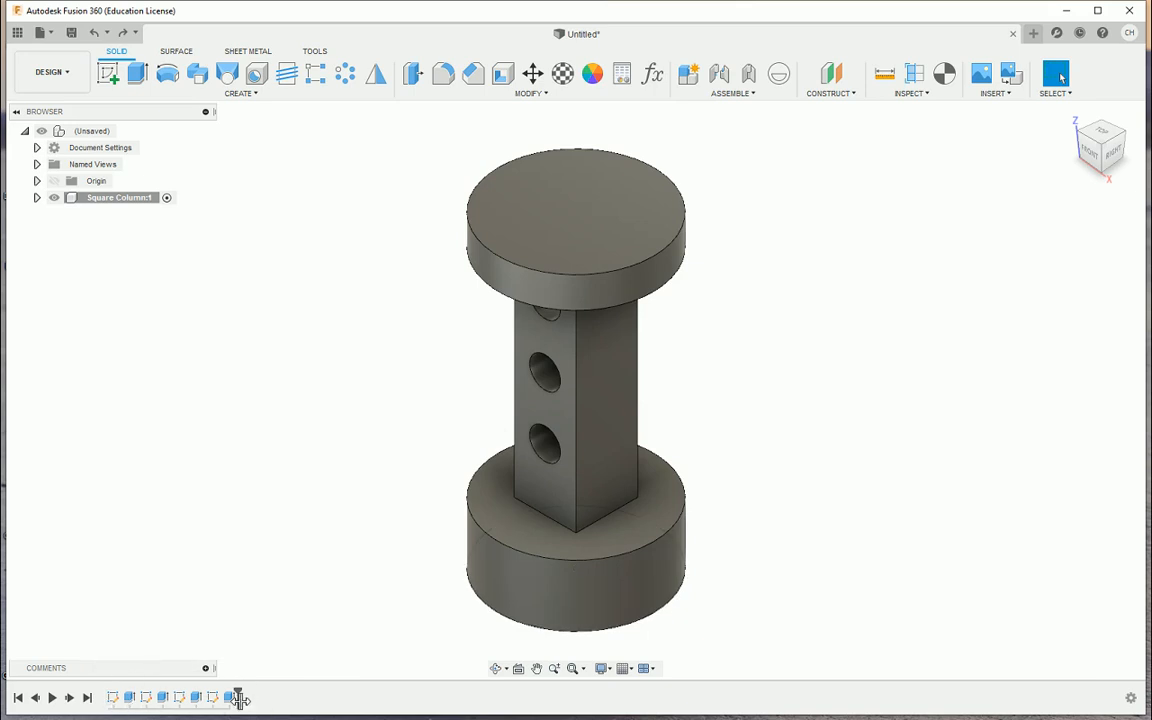
click(112, 697)
click(127, 701)
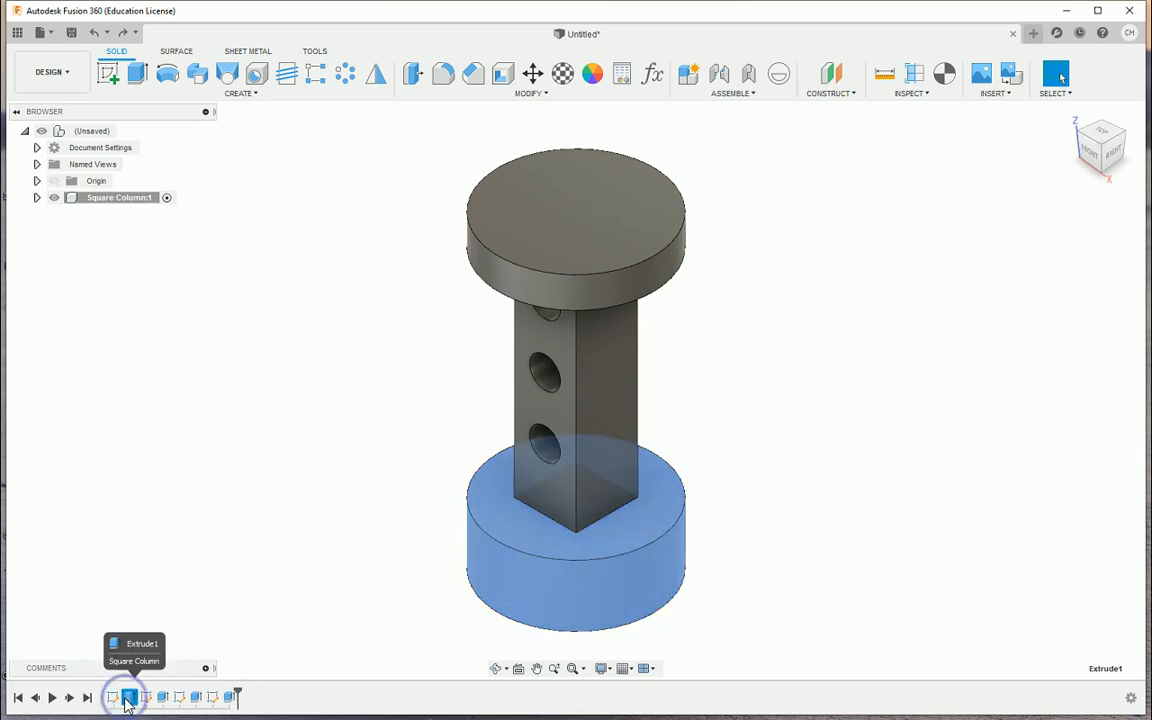
click(145, 697)
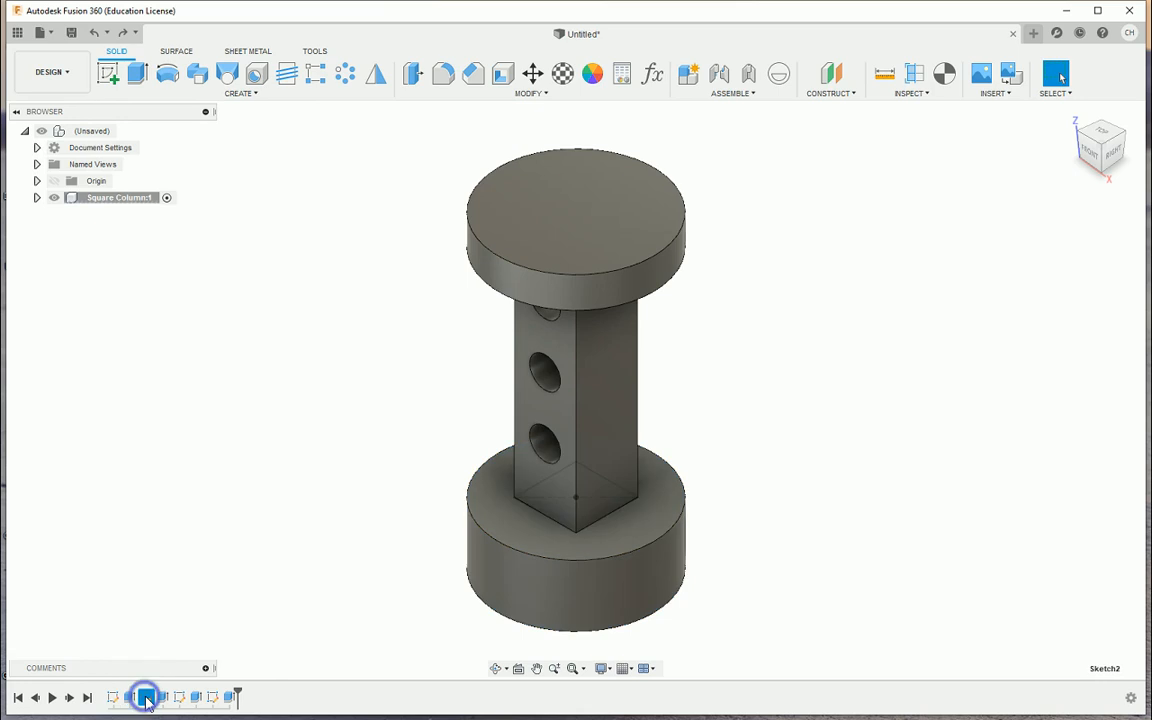
click(178, 697)
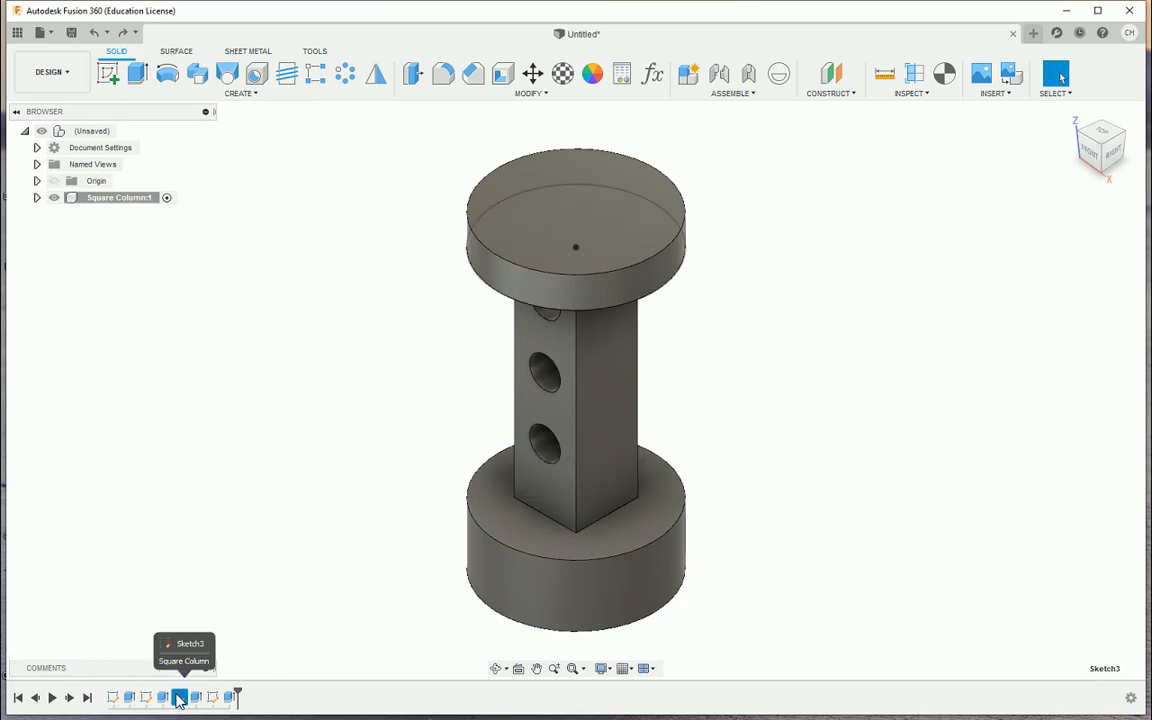
click(195, 697)
click(212, 697)
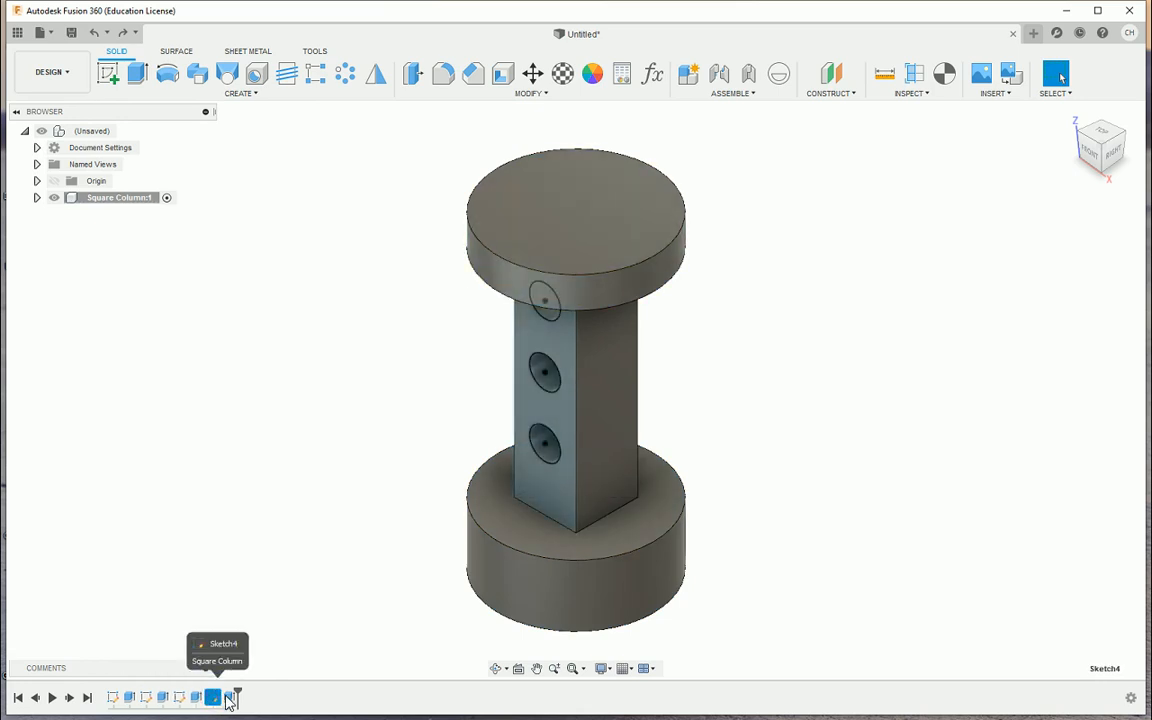
click(228, 697)
click(308, 553)
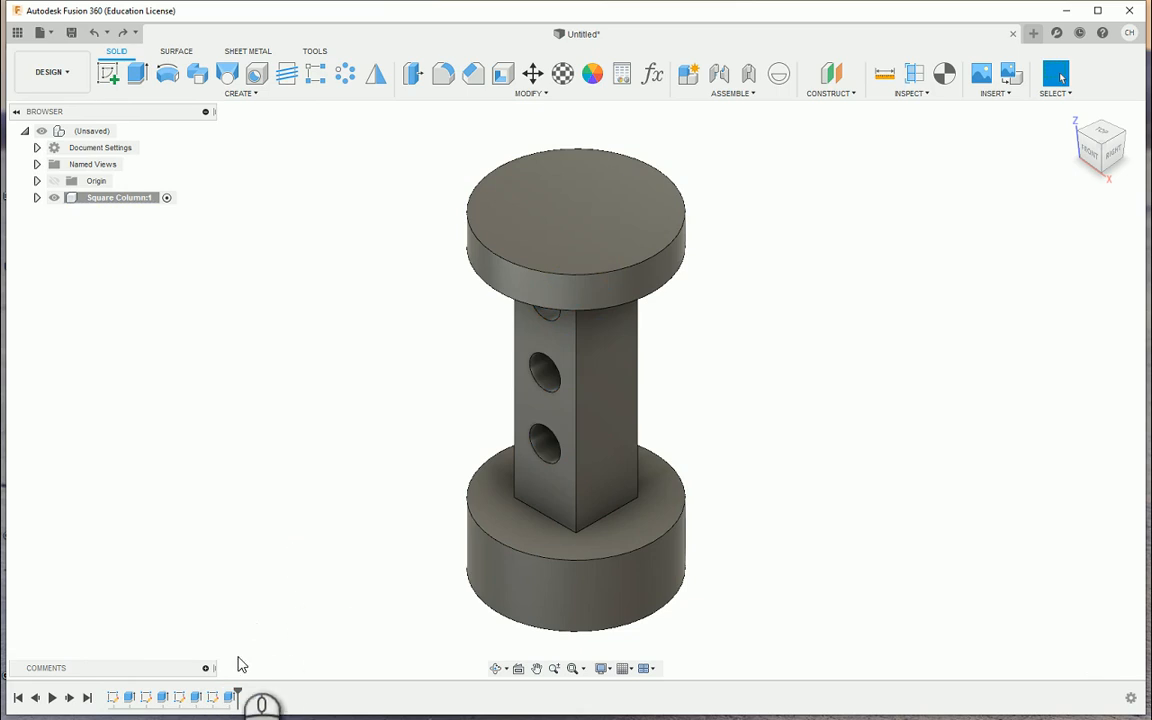
click(52, 698)
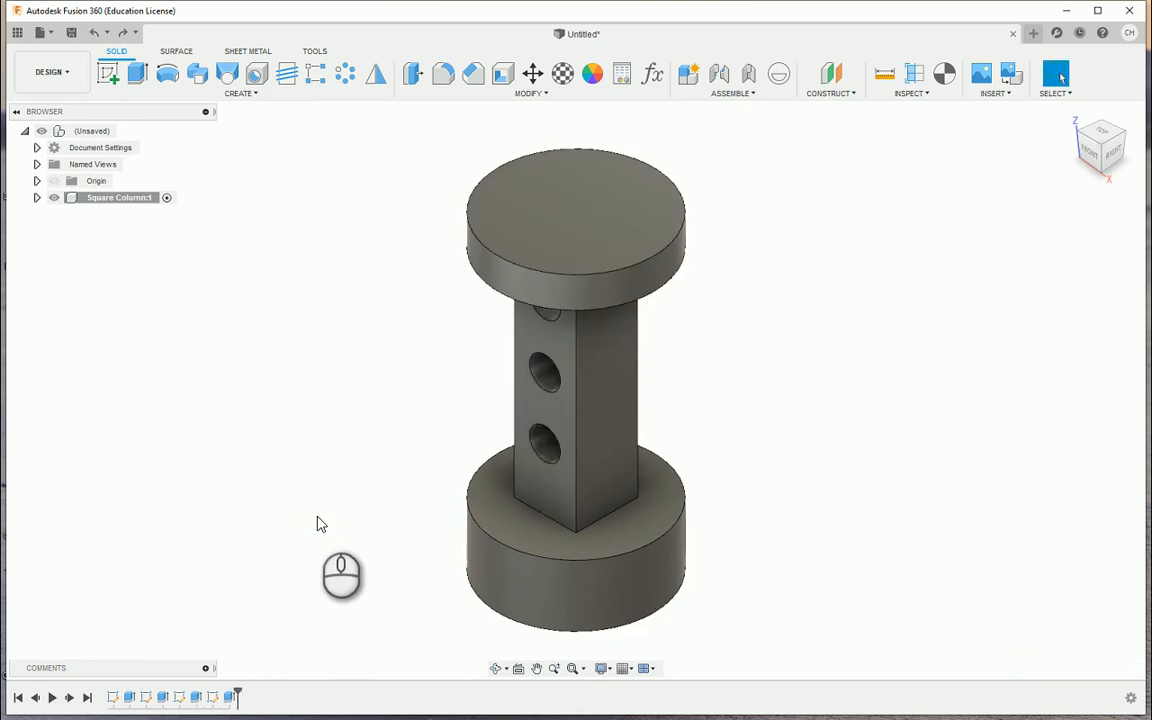
Step: Rename the extrusion that cuts the three holes as Holes
right_click(229, 697)
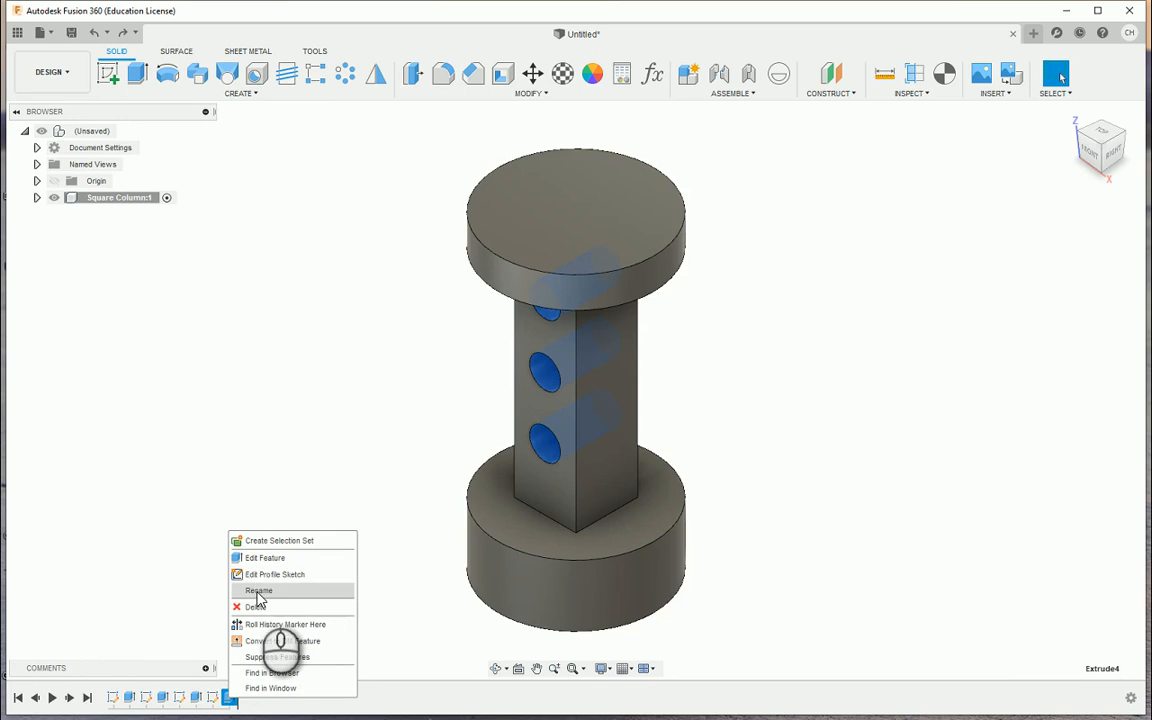
click(257, 592)
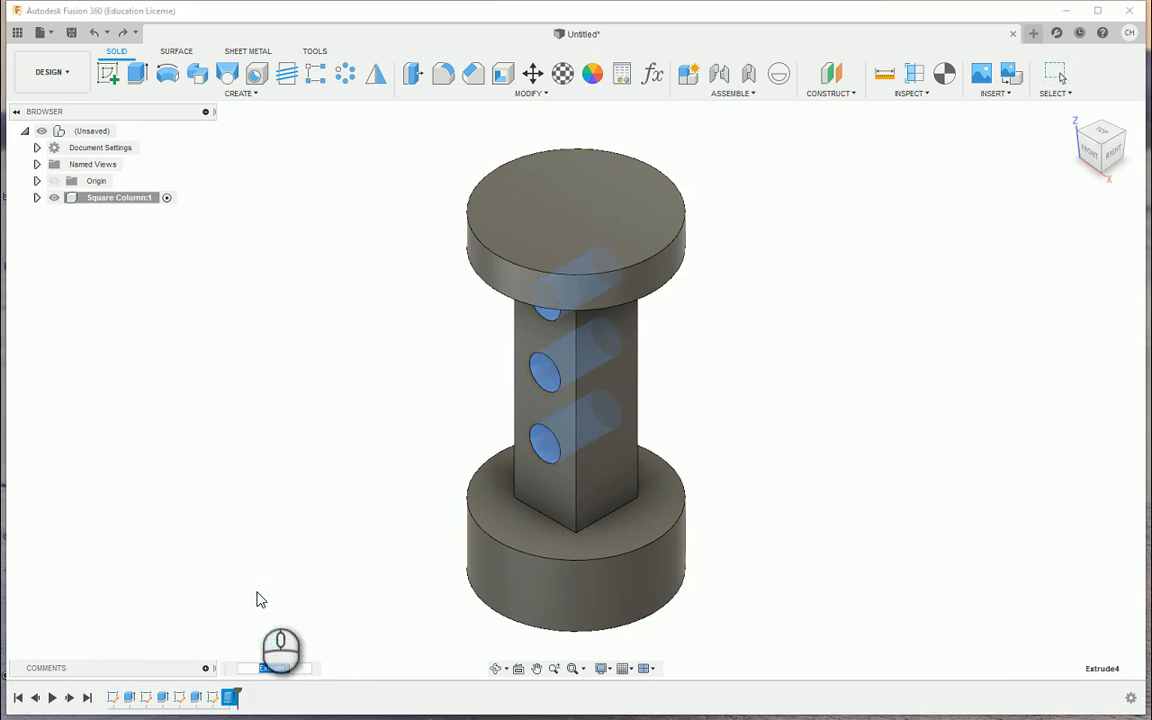
key(Return)
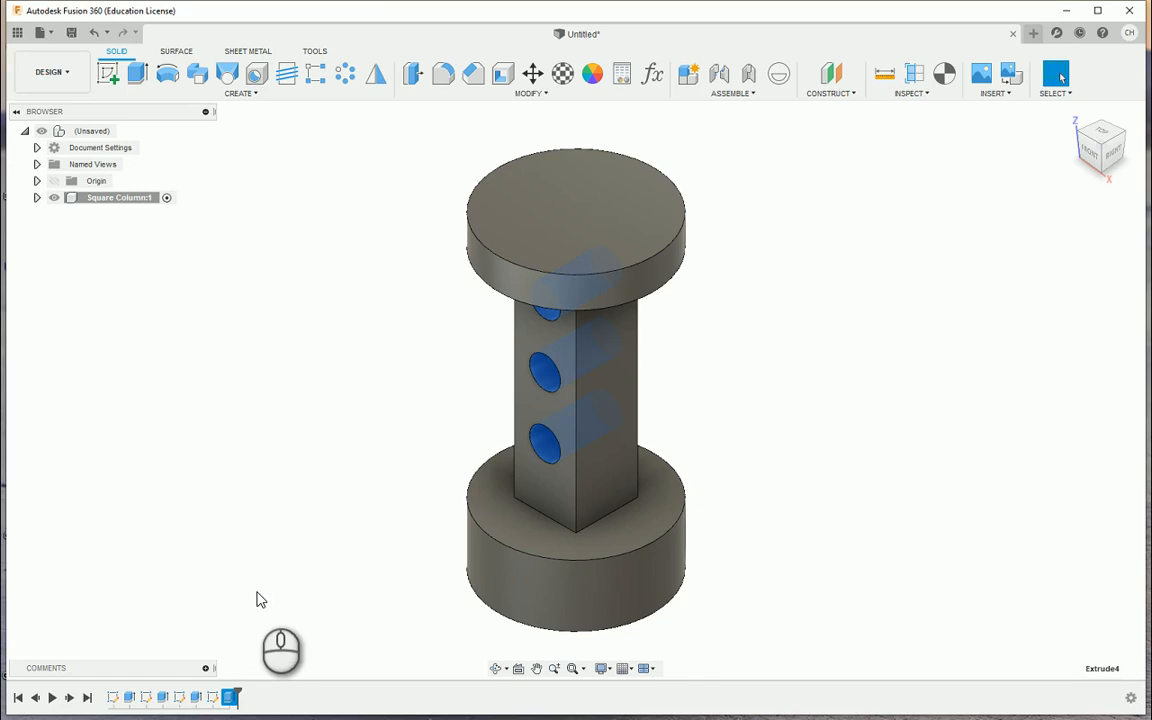
click(320, 597)
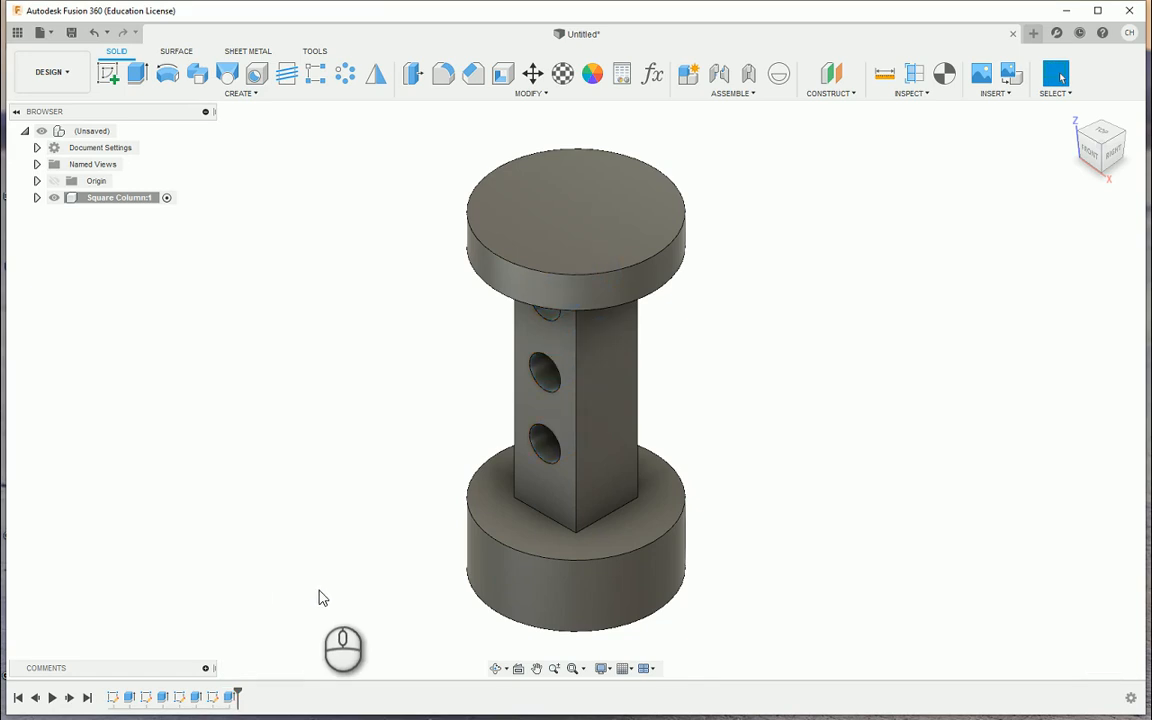
Step: Rename the sketch containing the three hole circles as Hole Sketch
right_click(213, 697)
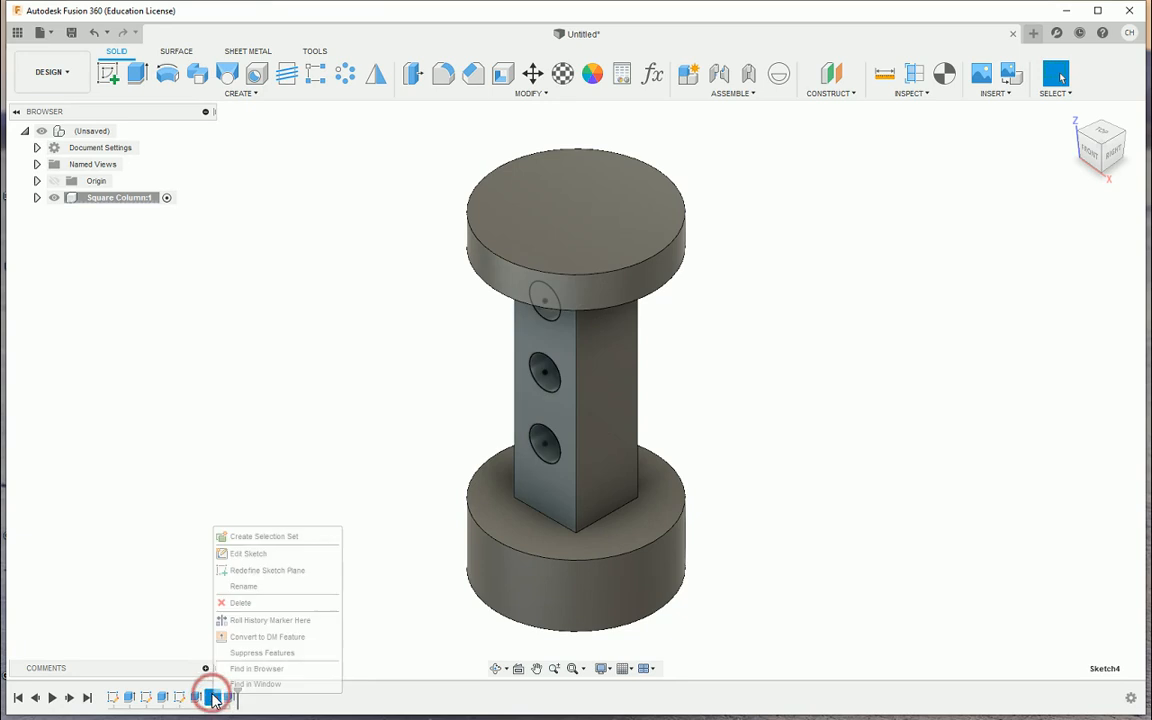
click(240, 590)
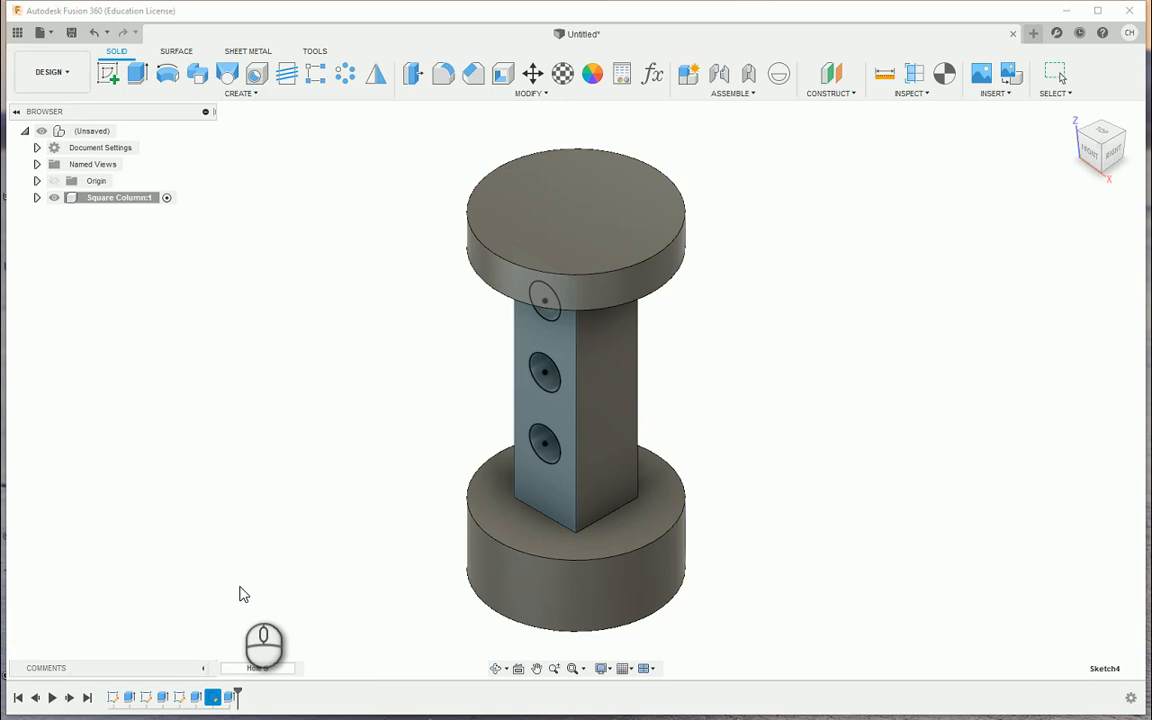
text(Hole Sketch)
key(Return)
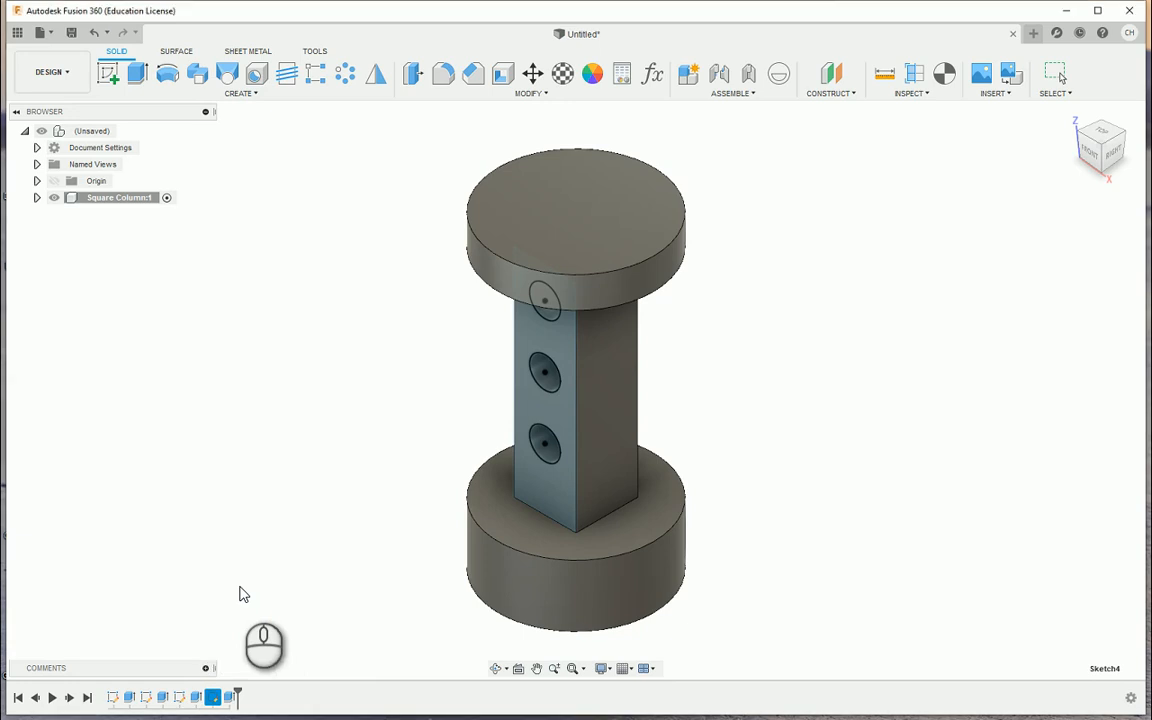
click(344, 486)
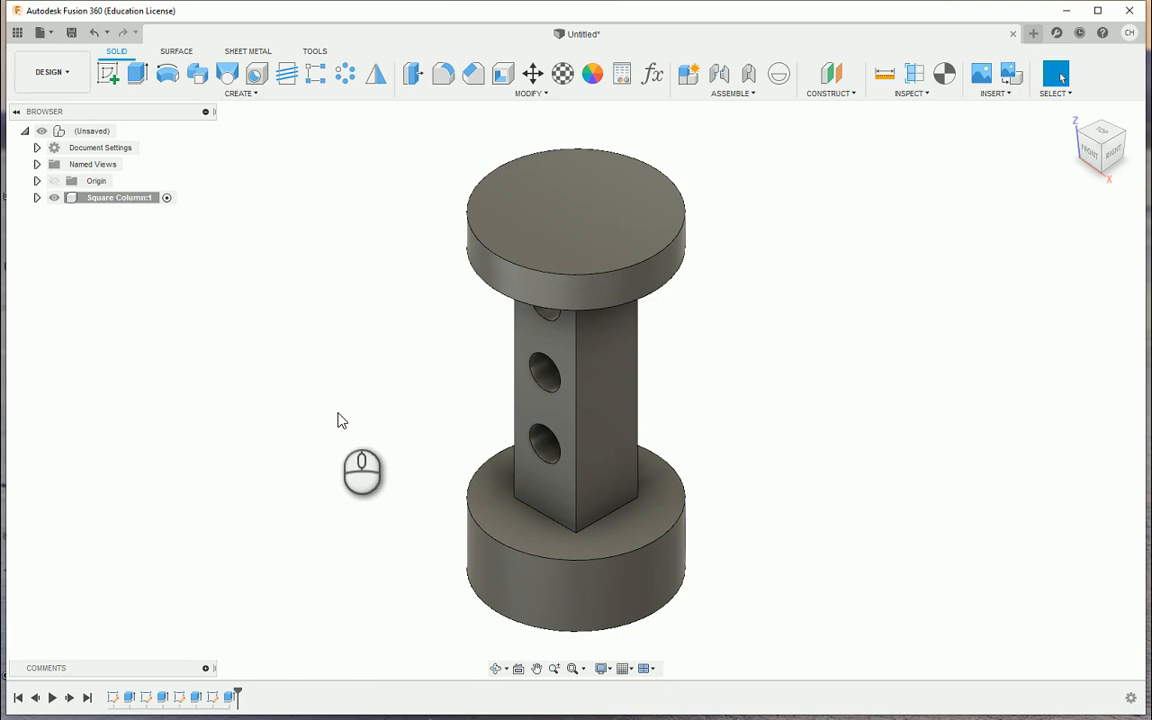
Step: Delete the Holes extrusion and its Hole Sketch from the column's history
right_click(230, 697)
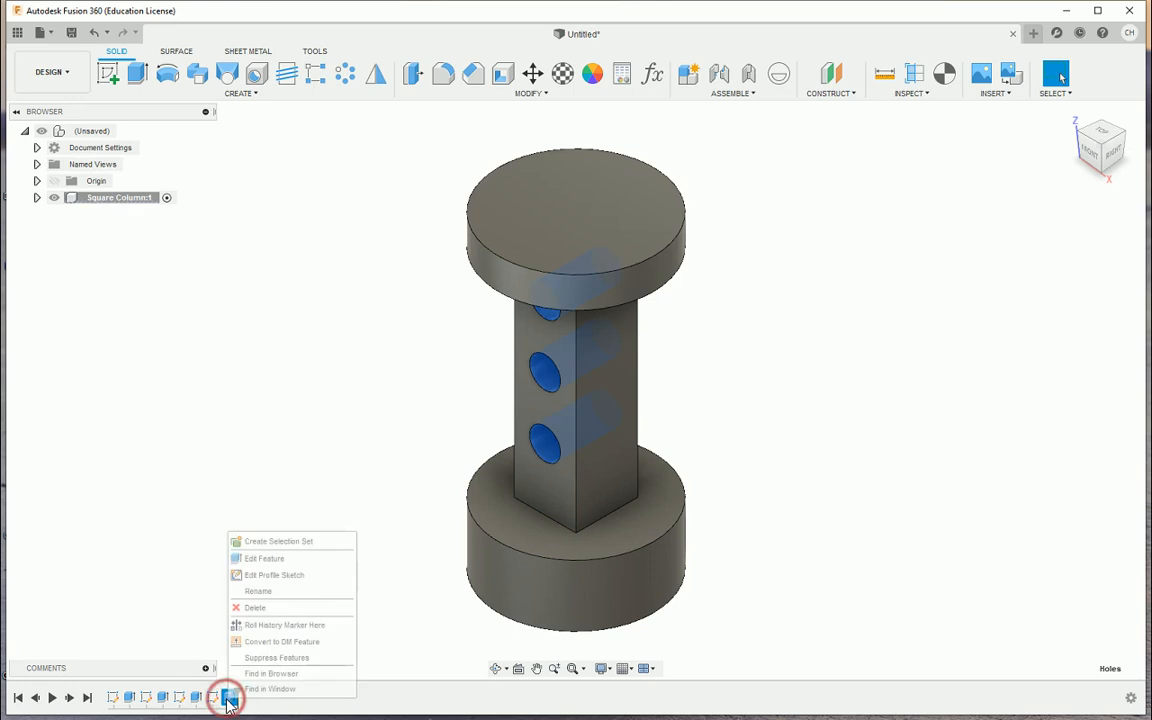
click(256, 608)
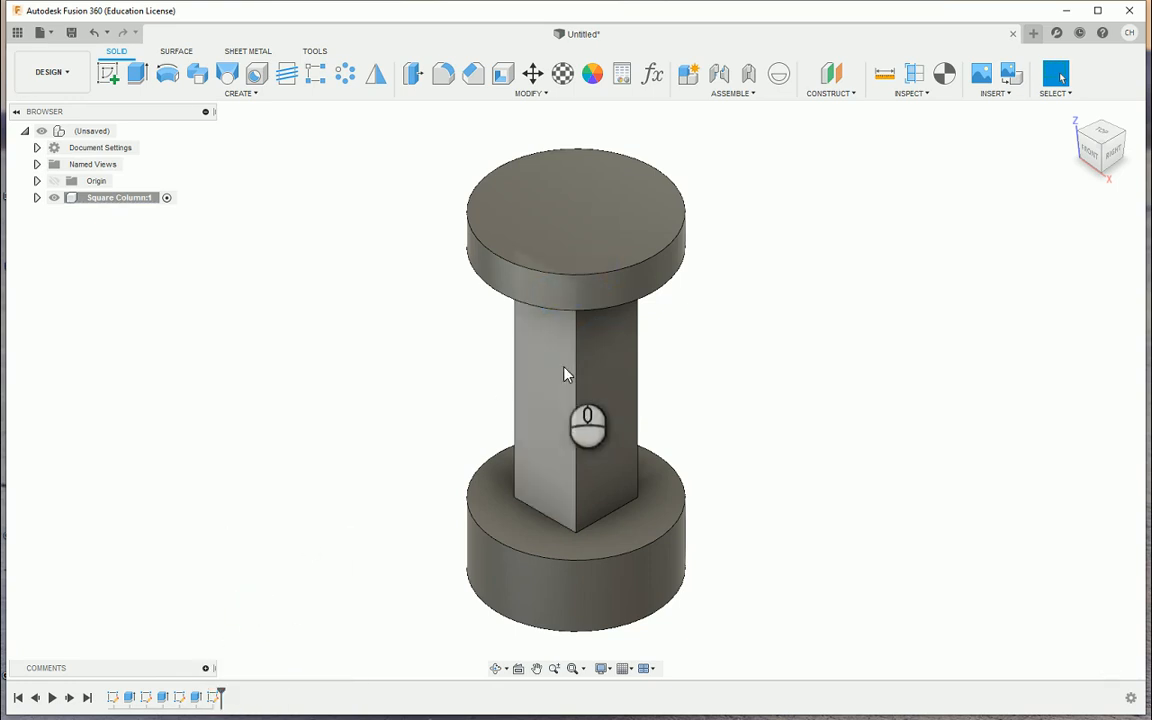
right_click(214, 697)
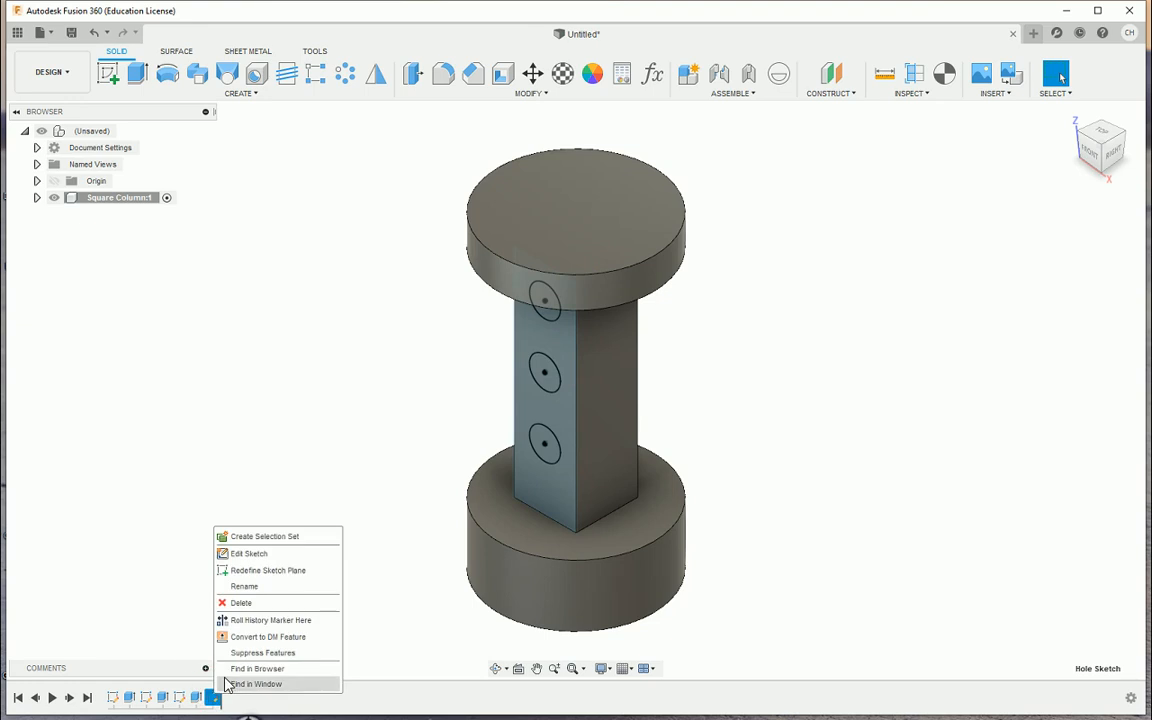
click(262, 603)
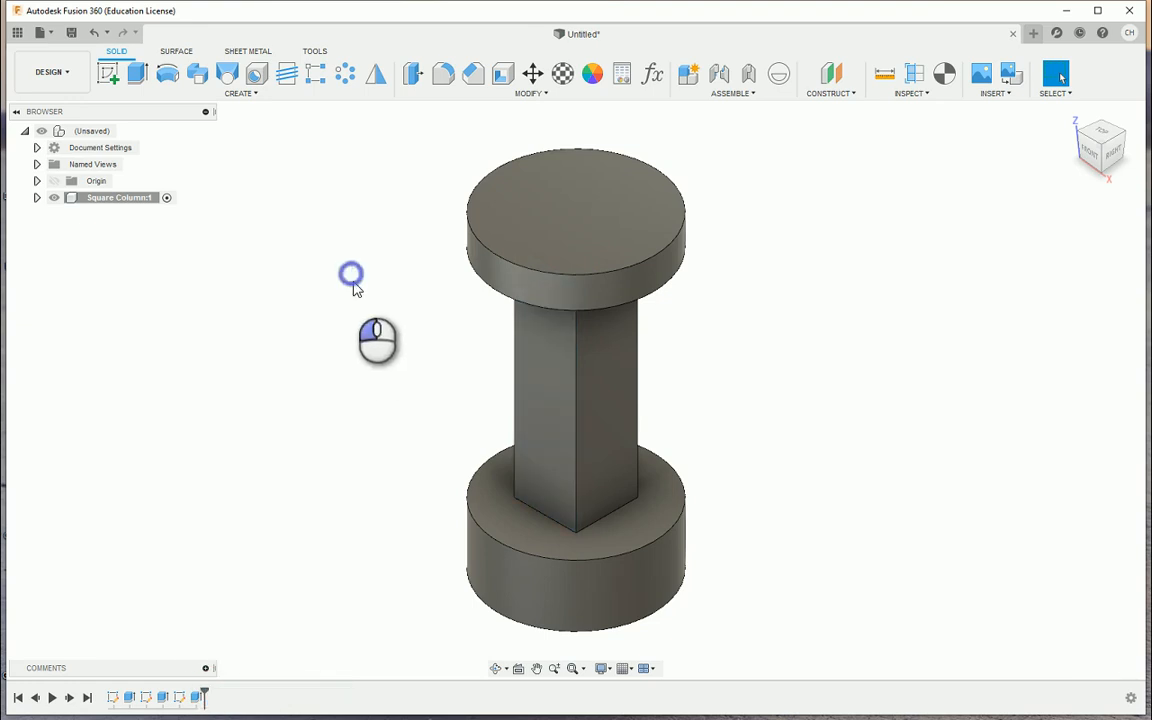
Step: Sketch a vertical construction centerline about 1.75 in long on the square column's front face, running from the top disc to the base
click(108, 73)
click(547, 404)
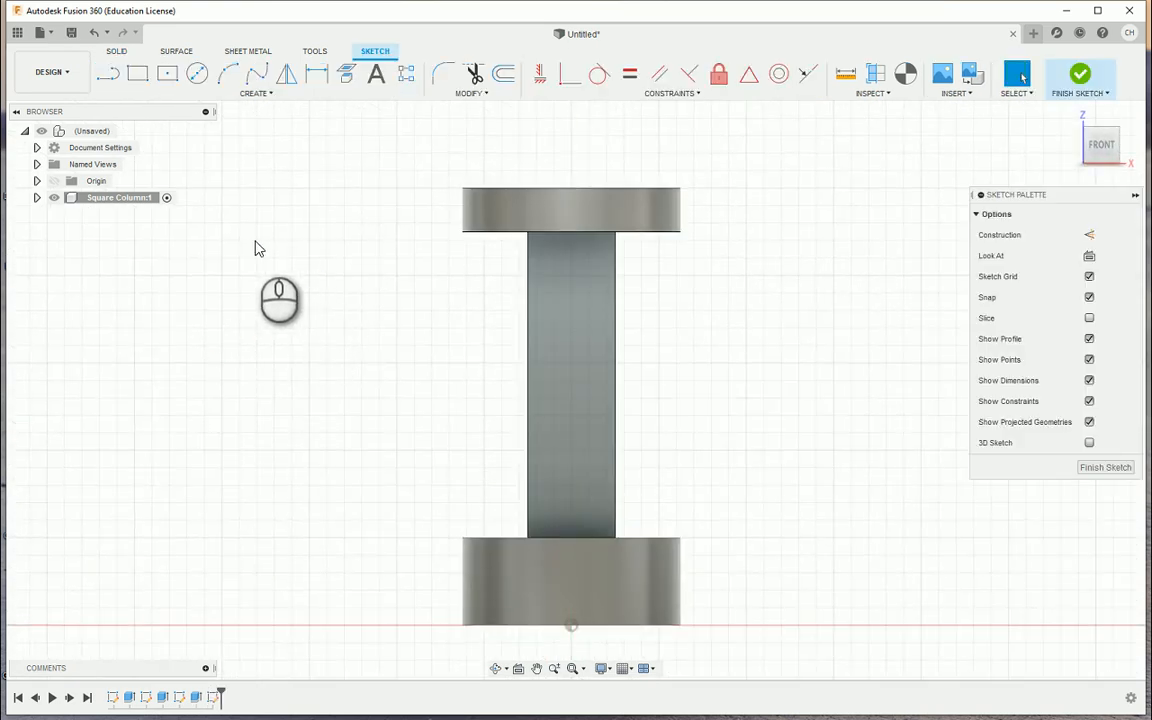
click(110, 77)
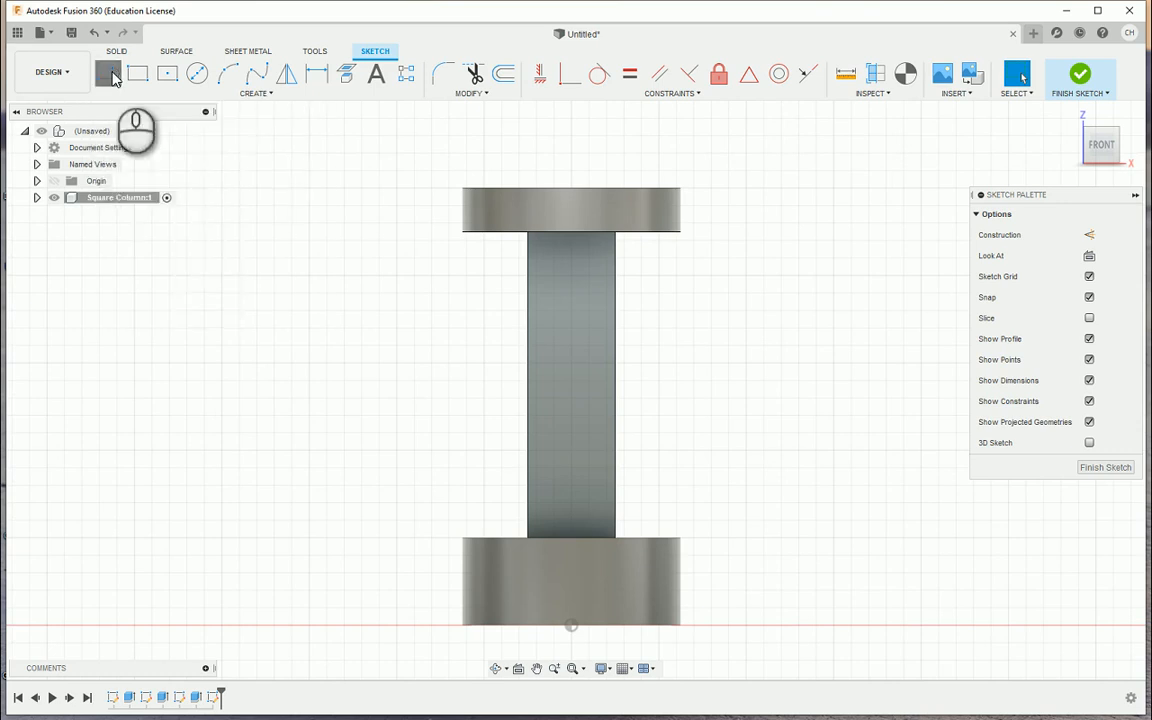
click(1089, 235)
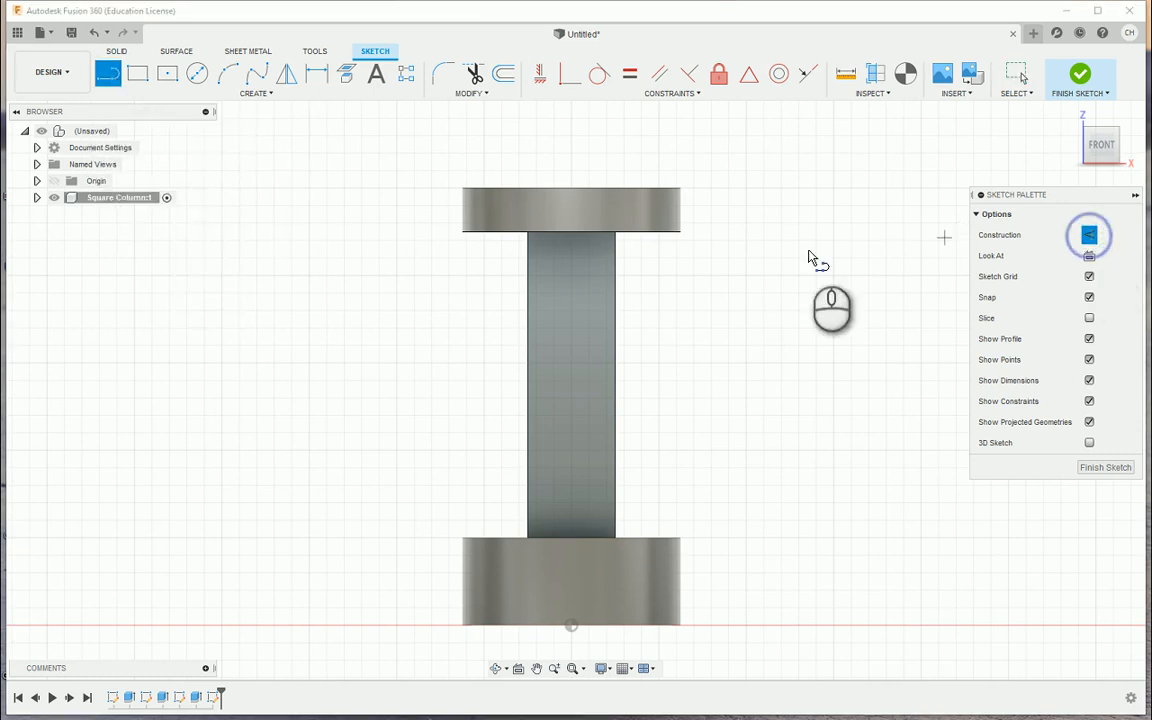
click(571, 228)
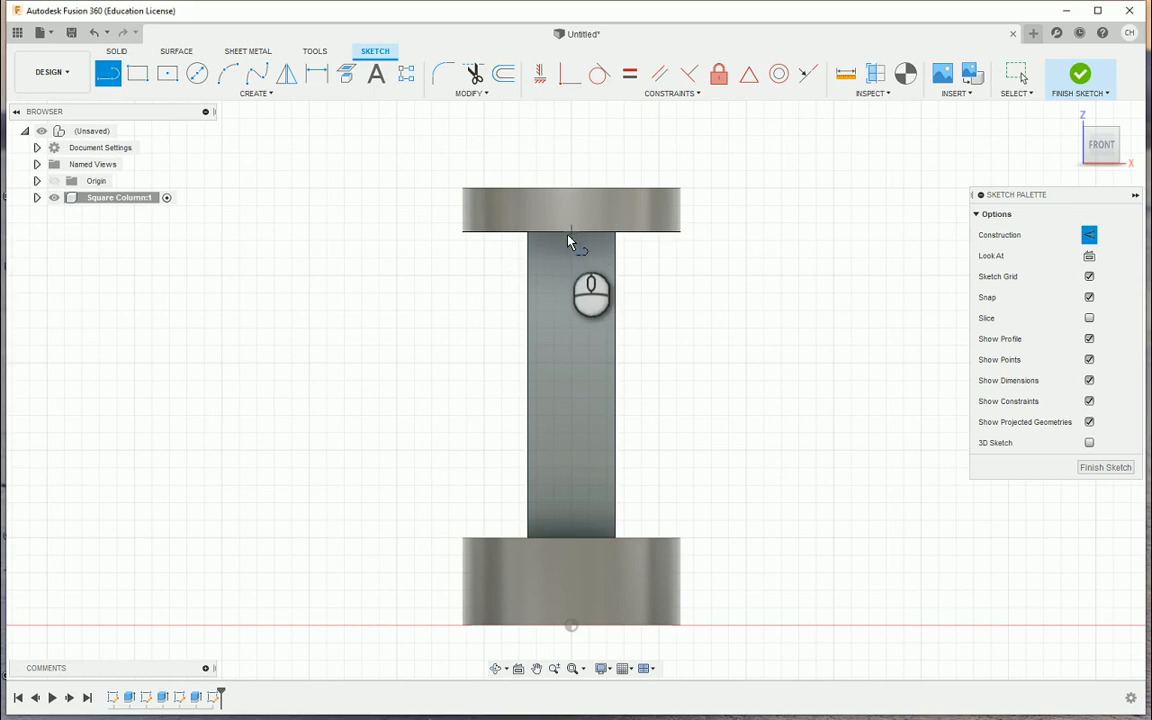
click(571, 537)
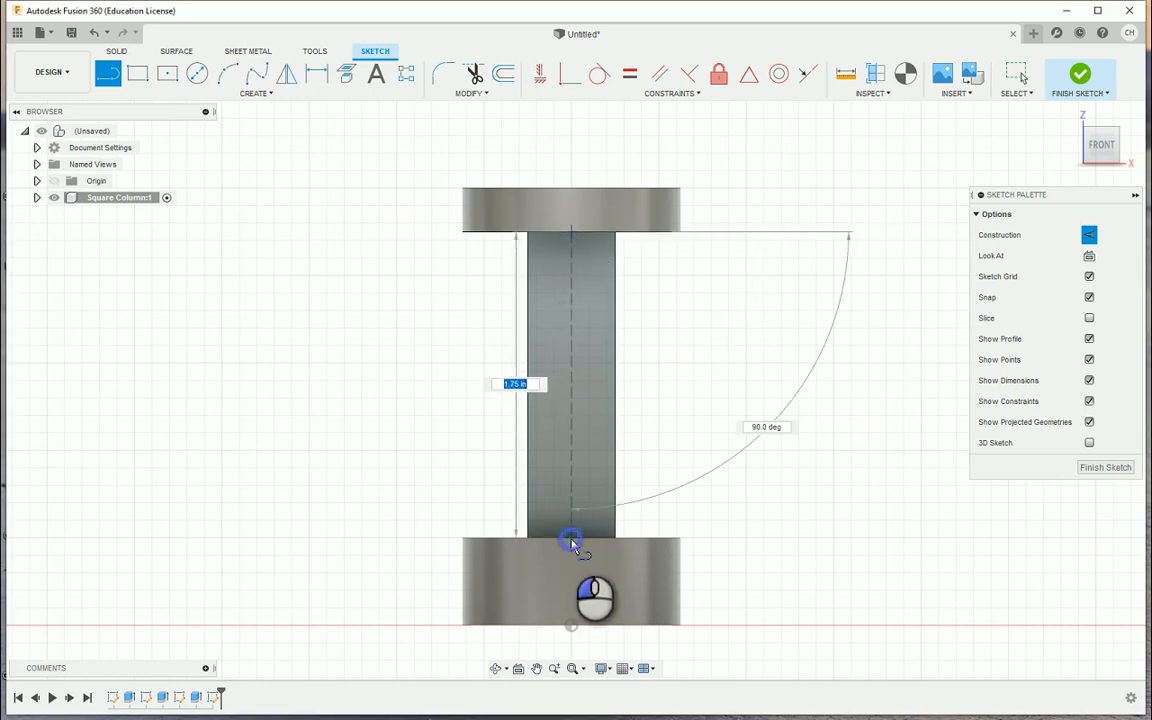
right_click(679, 330)
click(726, 332)
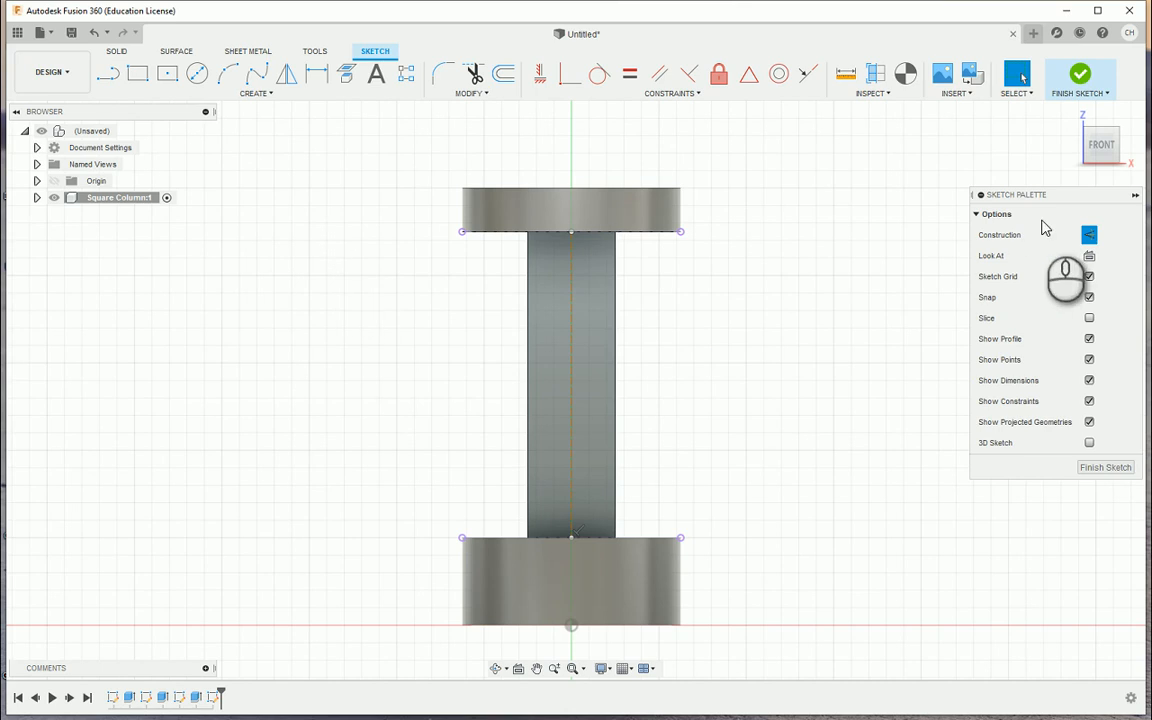
click(1089, 235)
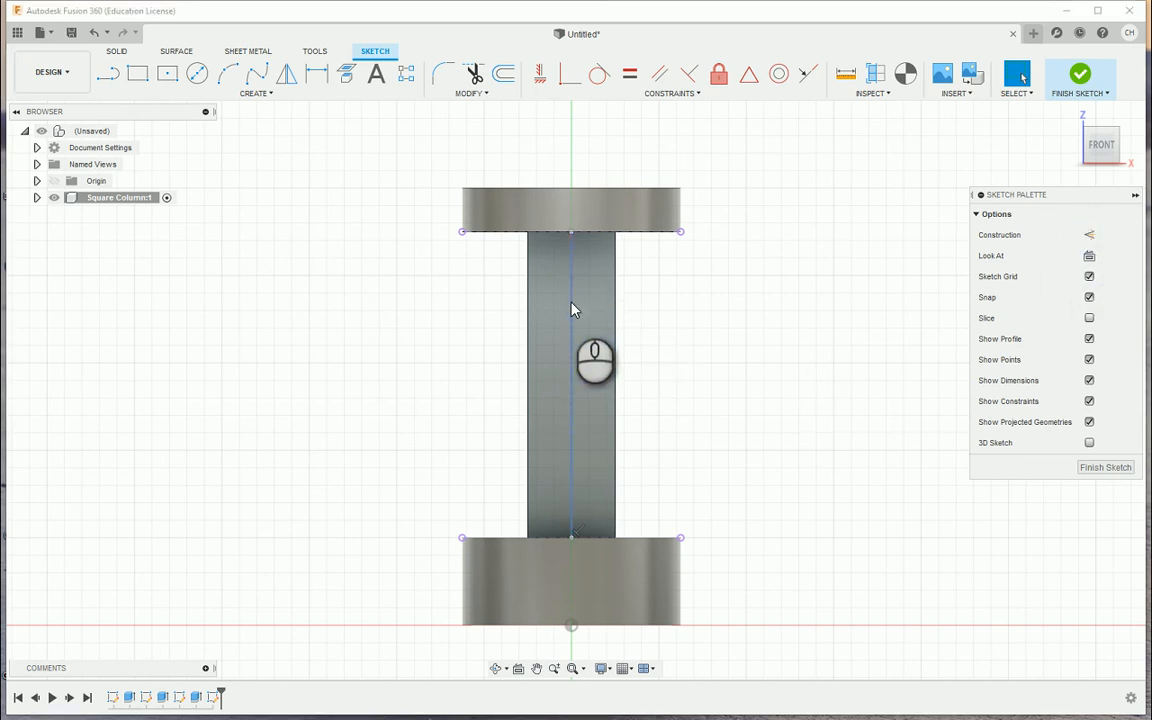
Step: Move the construction line sideways off the column, just beyond the right edge of the top disc
drag(575, 310, 724, 285)
click(818, 333)
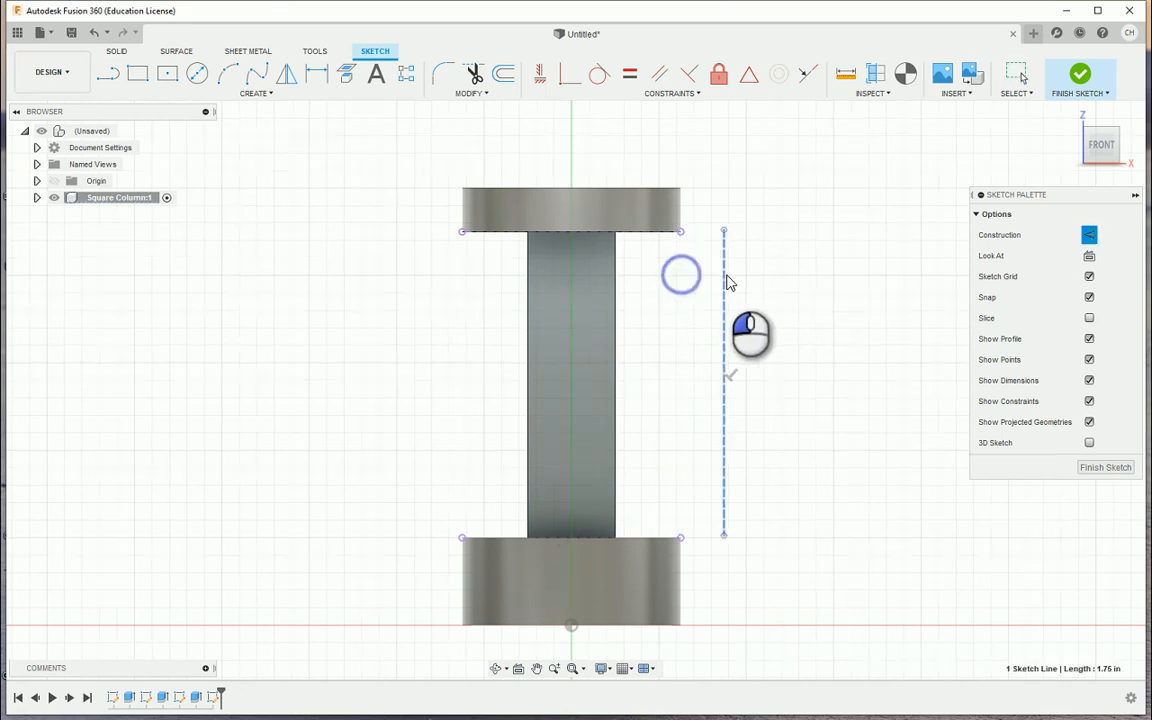
click(784, 262)
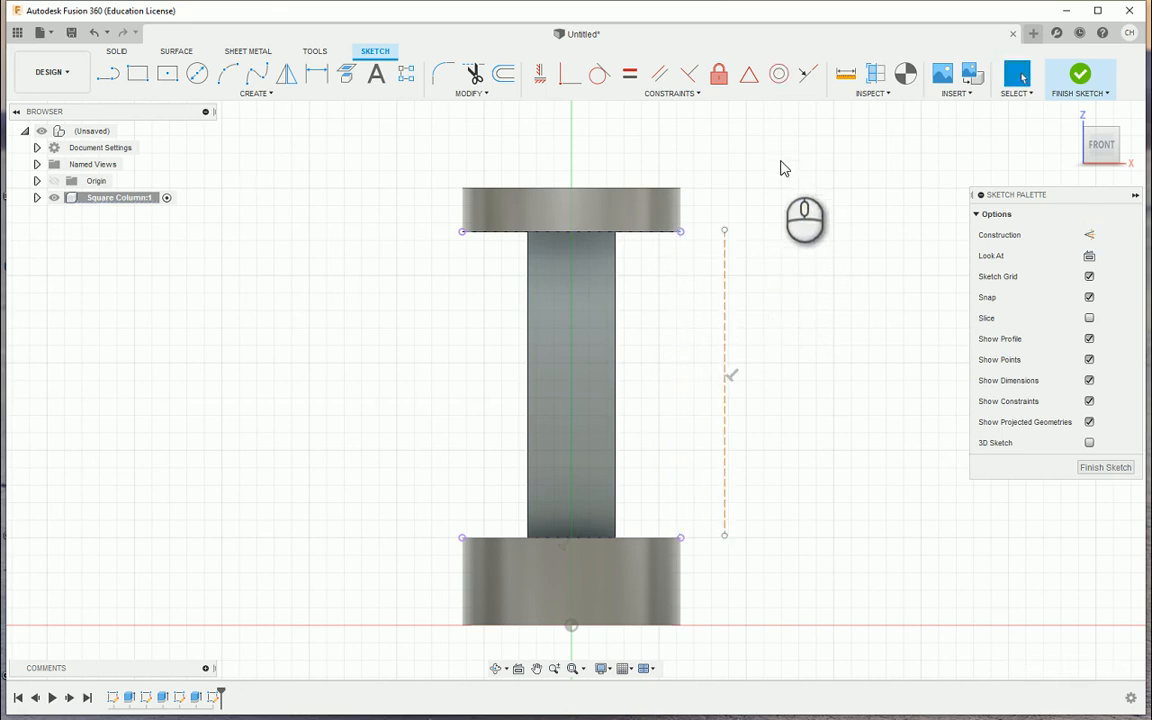
Step: Apply a Midpoint constraint between the construction line's upper endpoint and the lower edge of the top disc
click(749, 78)
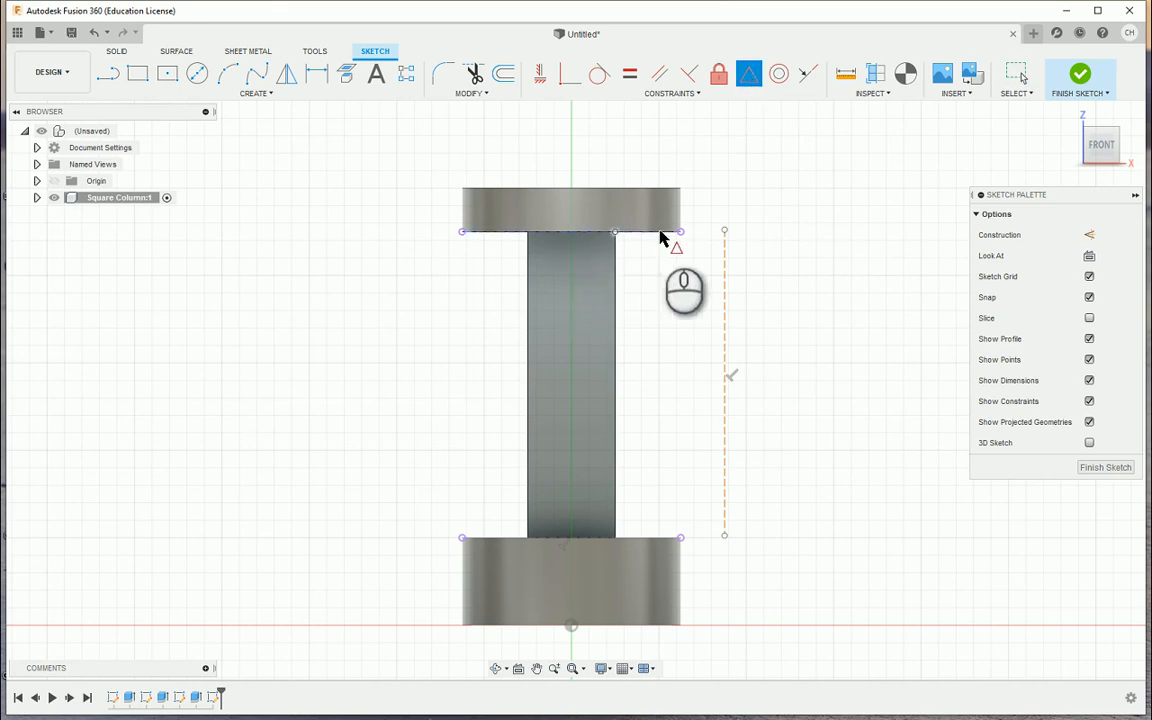
click(724, 231)
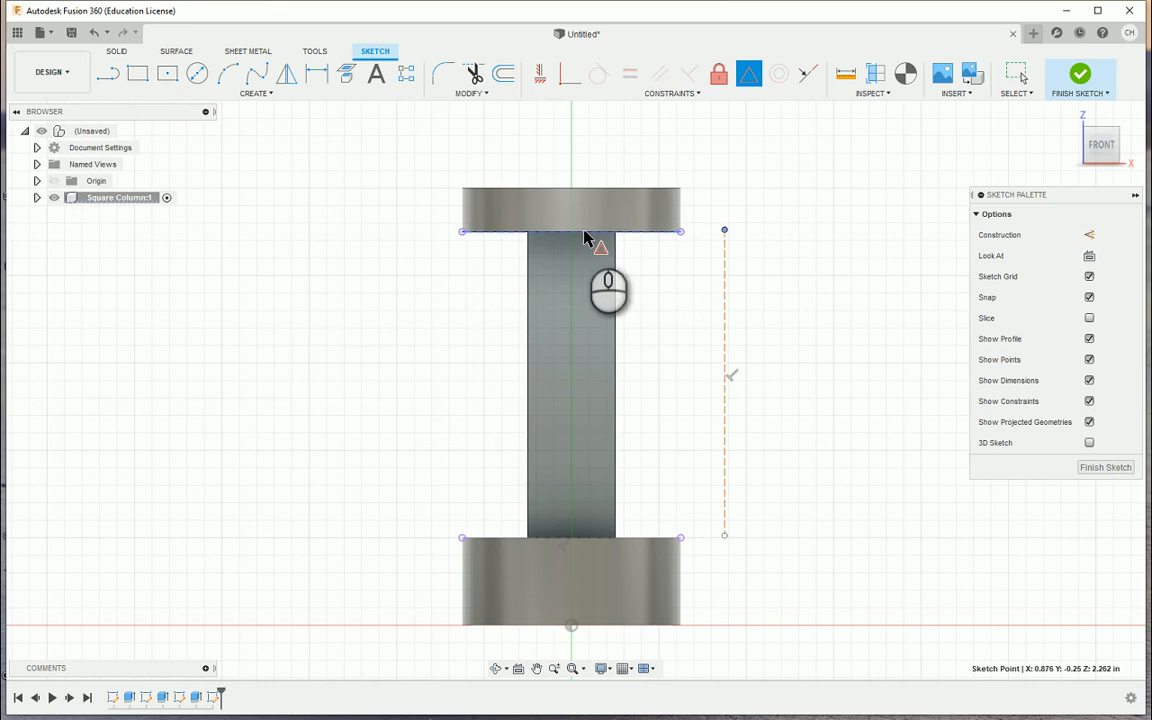
scroll(643, 240, up, 2)
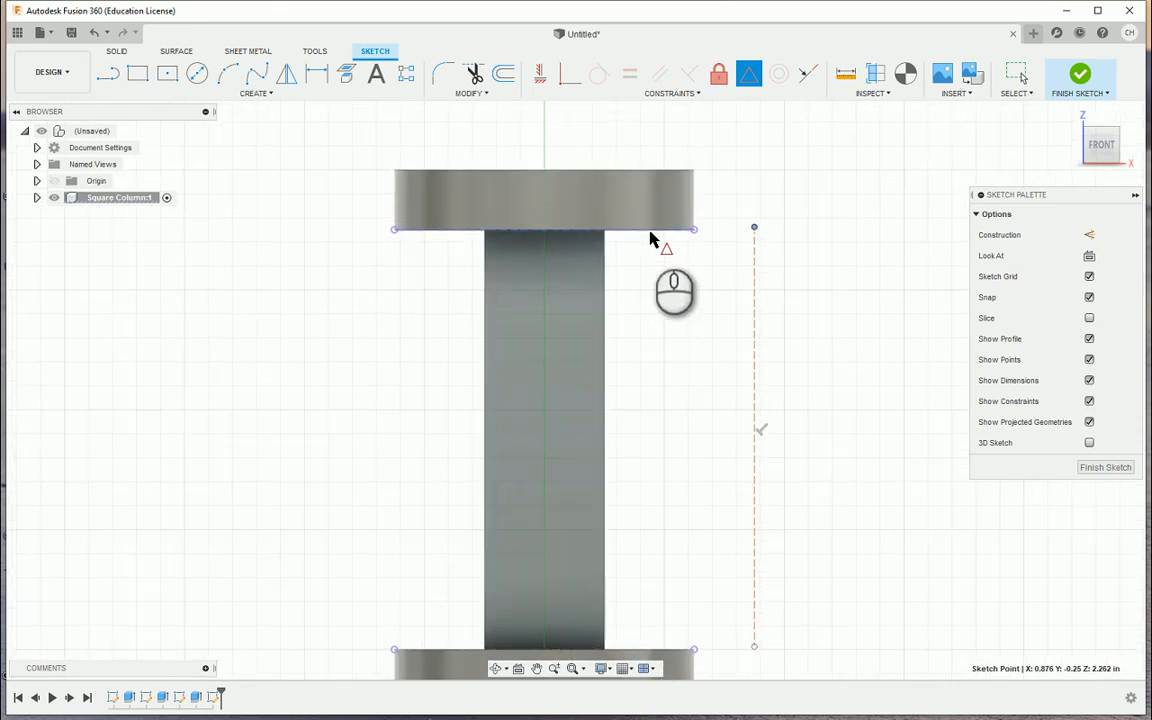
click(649, 236)
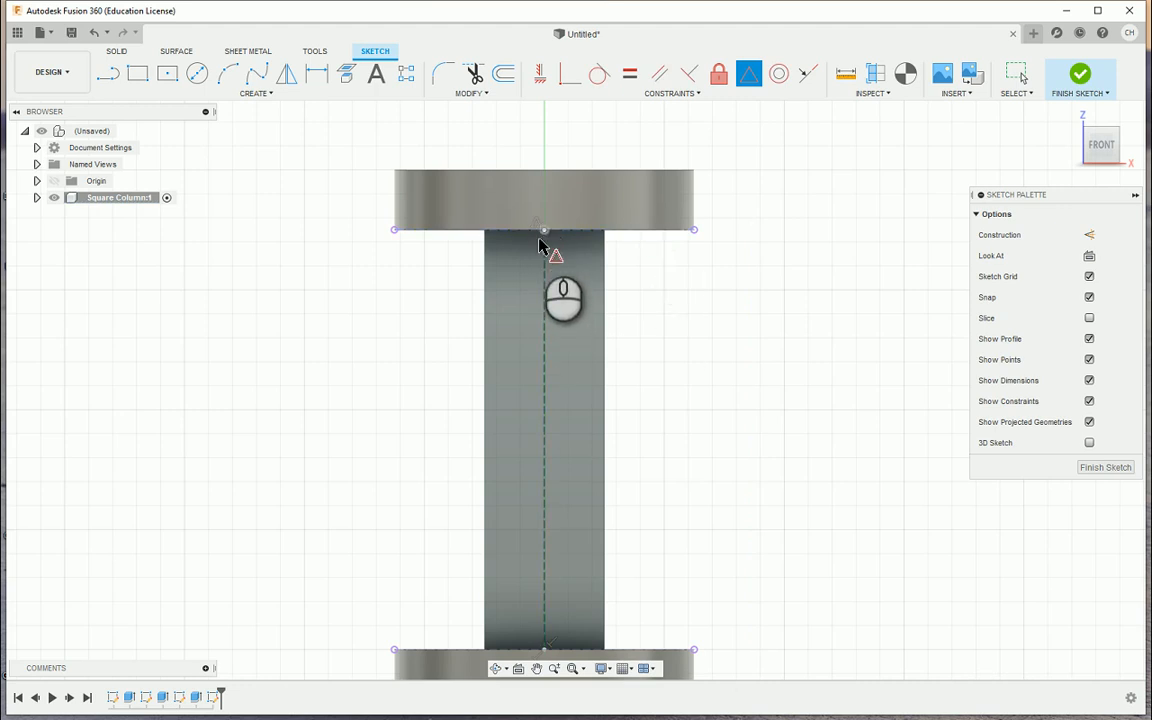
scroll(684, 320, down, 1)
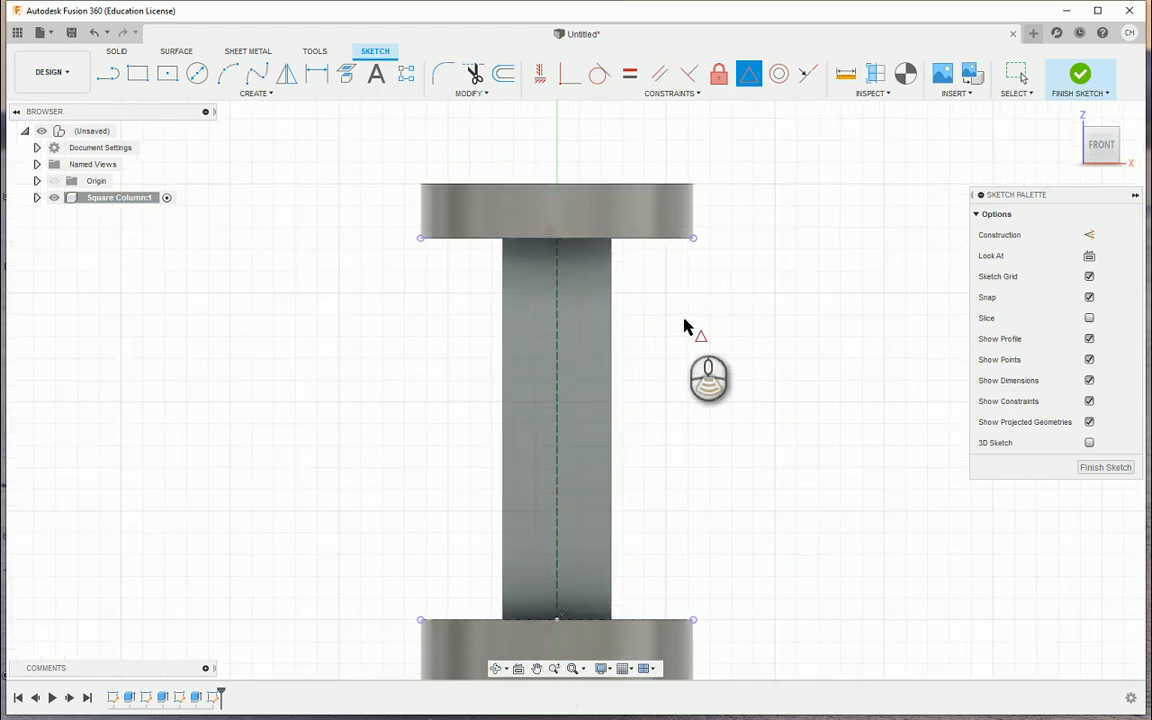
right_click(683, 325)
click(744, 323)
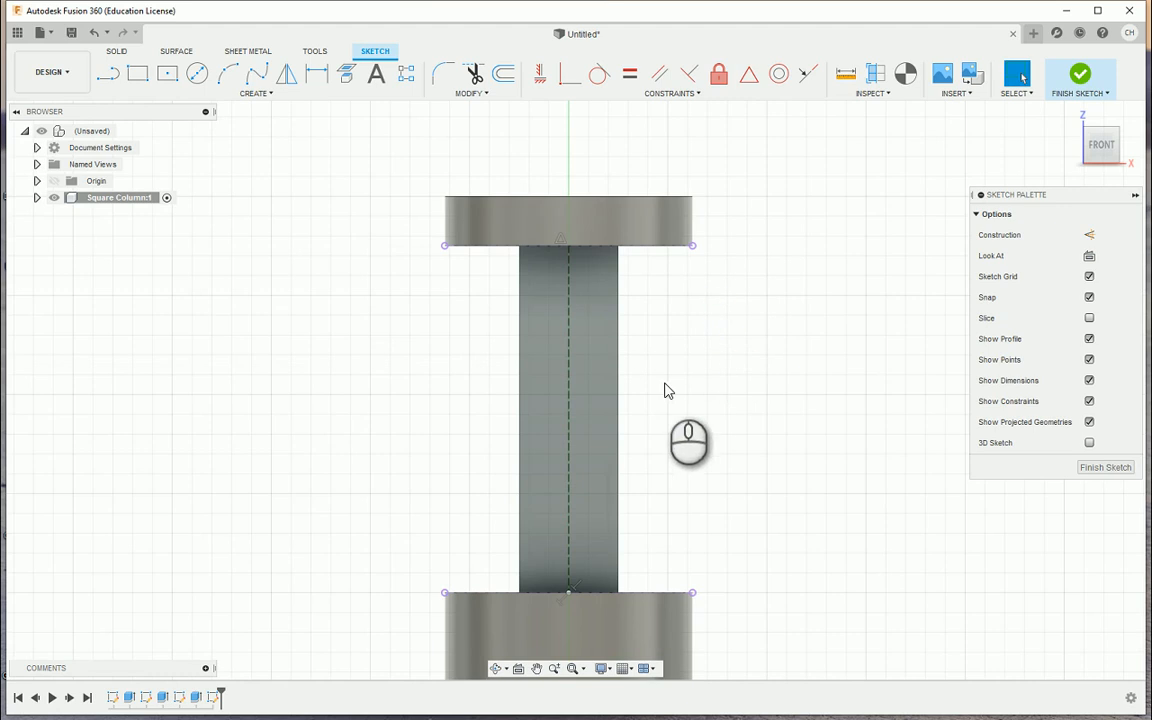
click(568, 342)
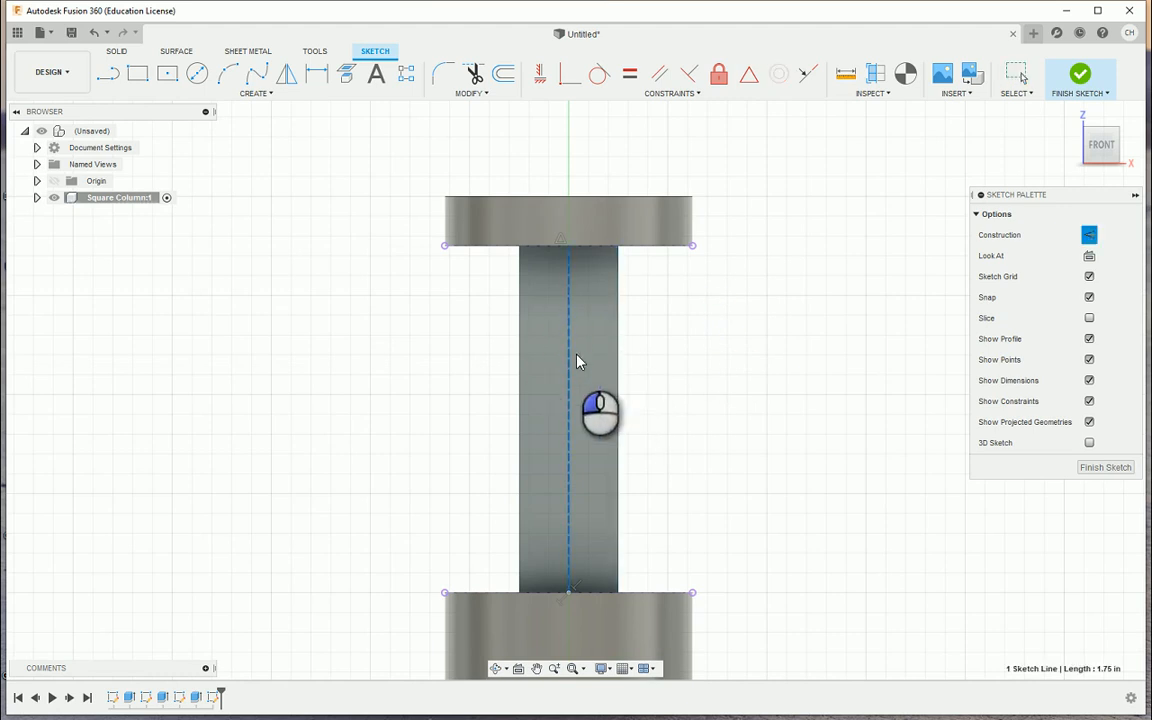
click(753, 360)
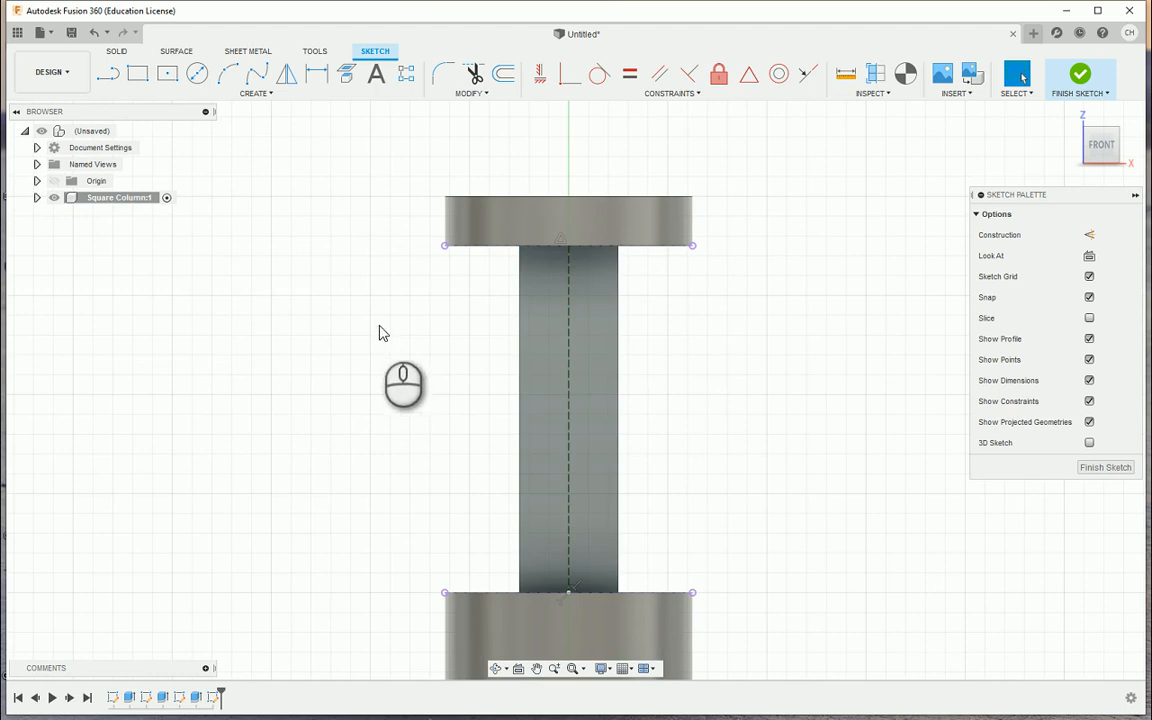
middle_drag(385, 431, 367, 398)
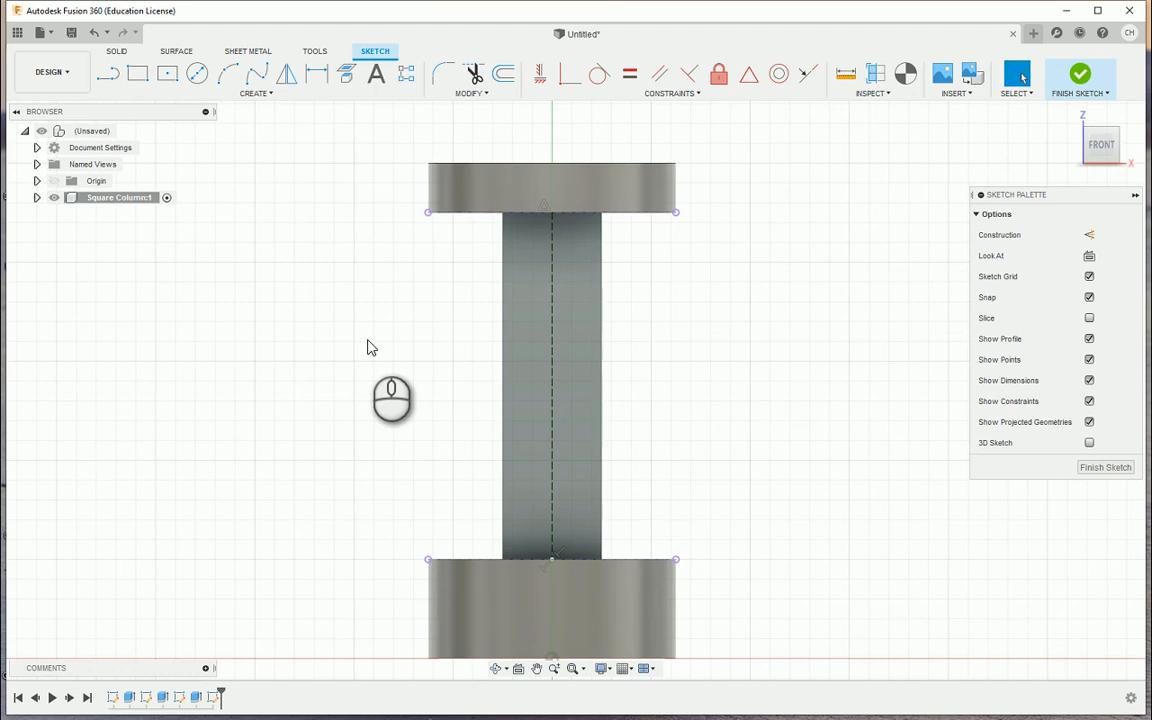
Step: Sketch a half-circle Center Point Arc of about 0.157 in radius, centered on the construction centerline near the column's lower end and bulging left
click(211, 95)
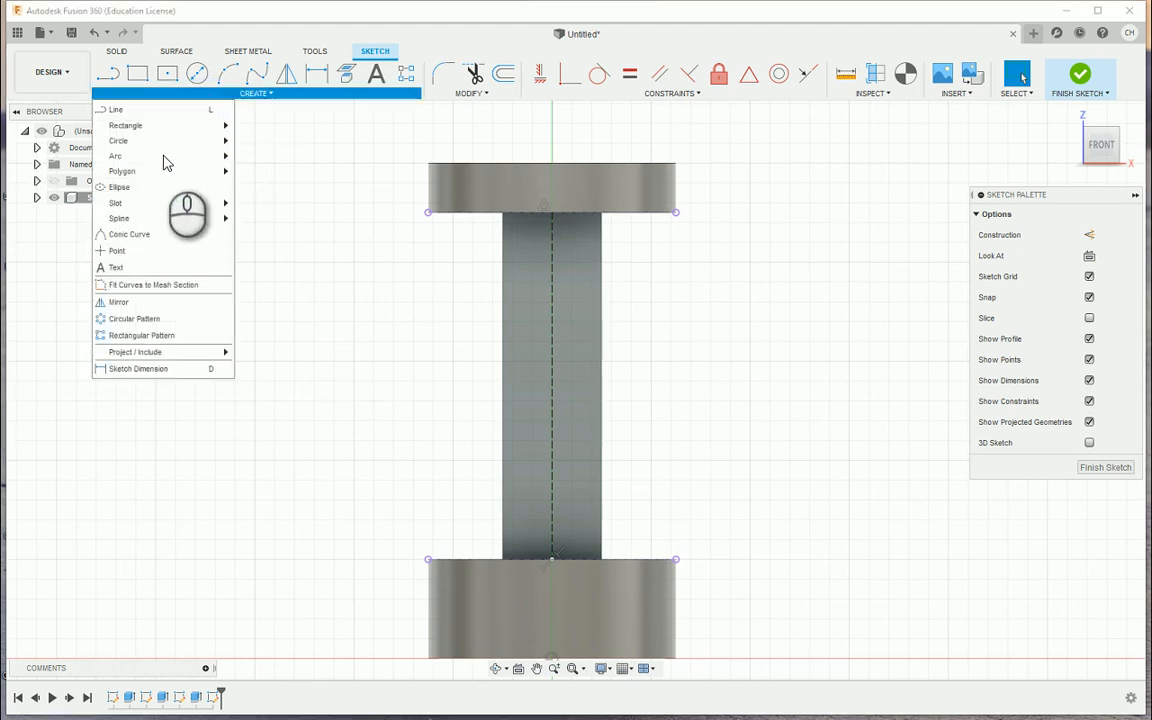
mouse_move(116, 156)
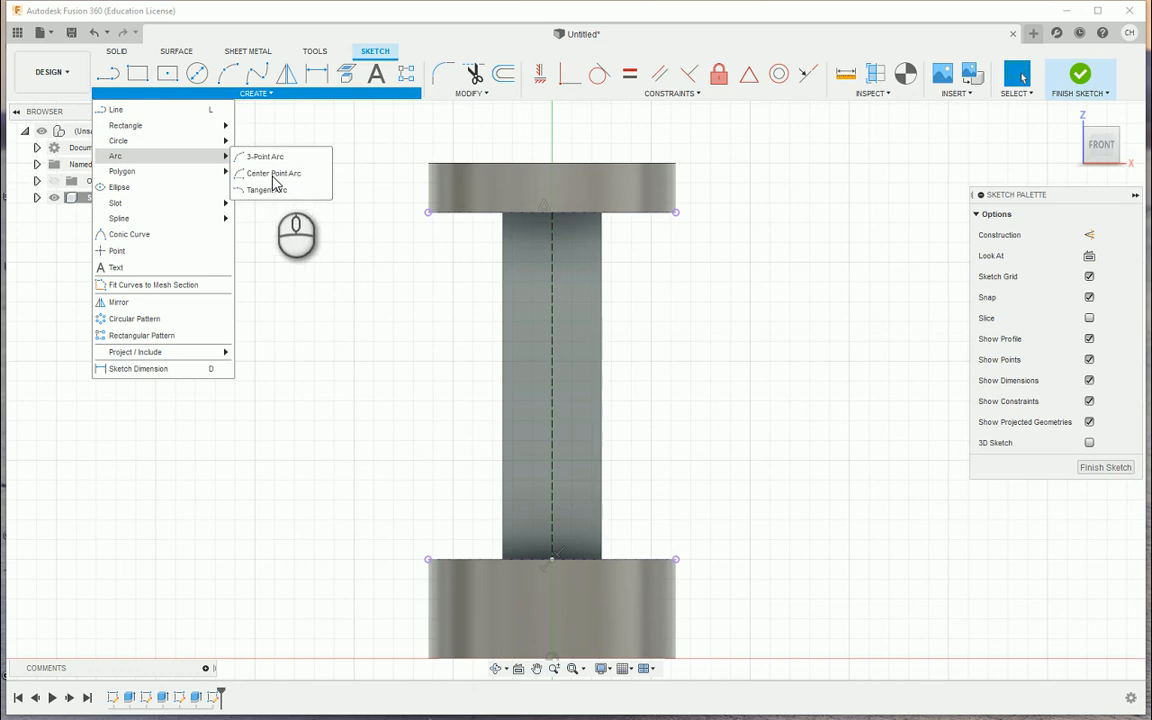
click(272, 175)
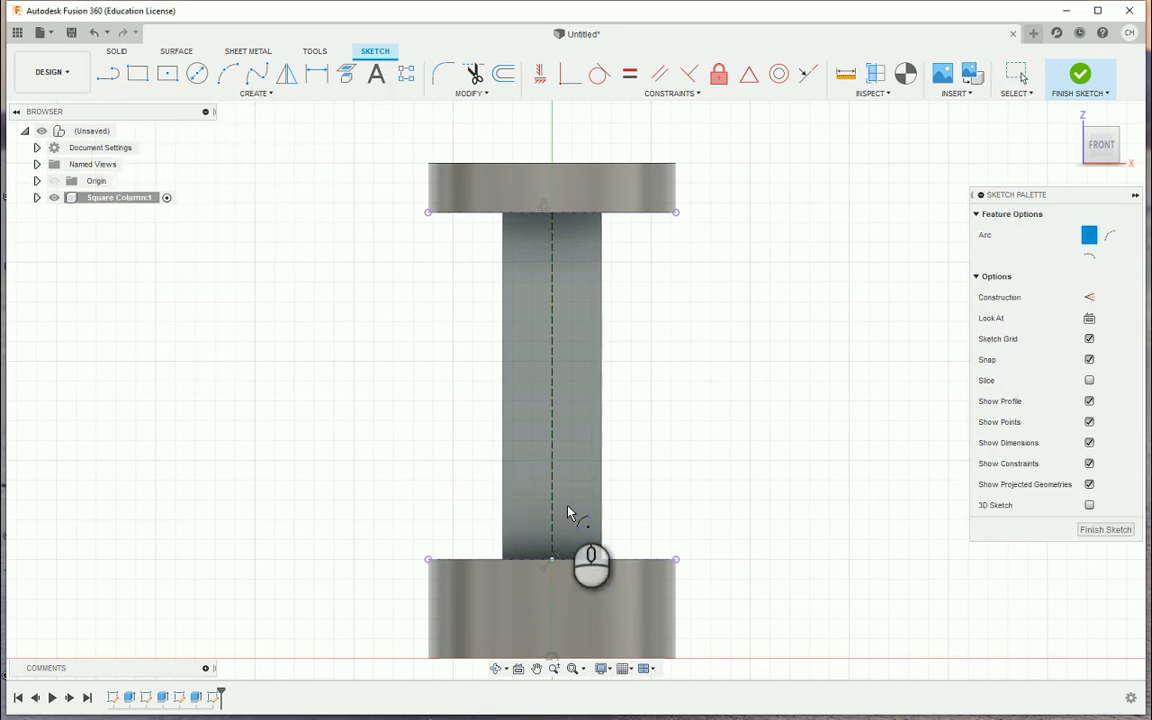
scroll(560, 519, up, 2)
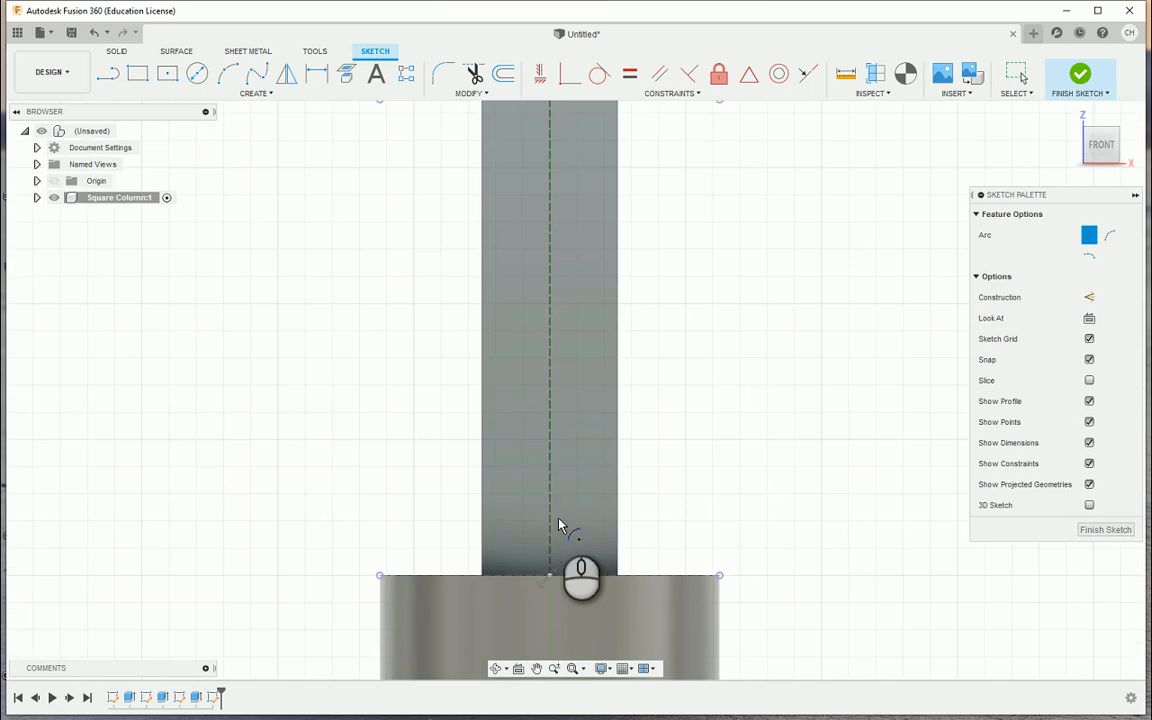
click(549, 455)
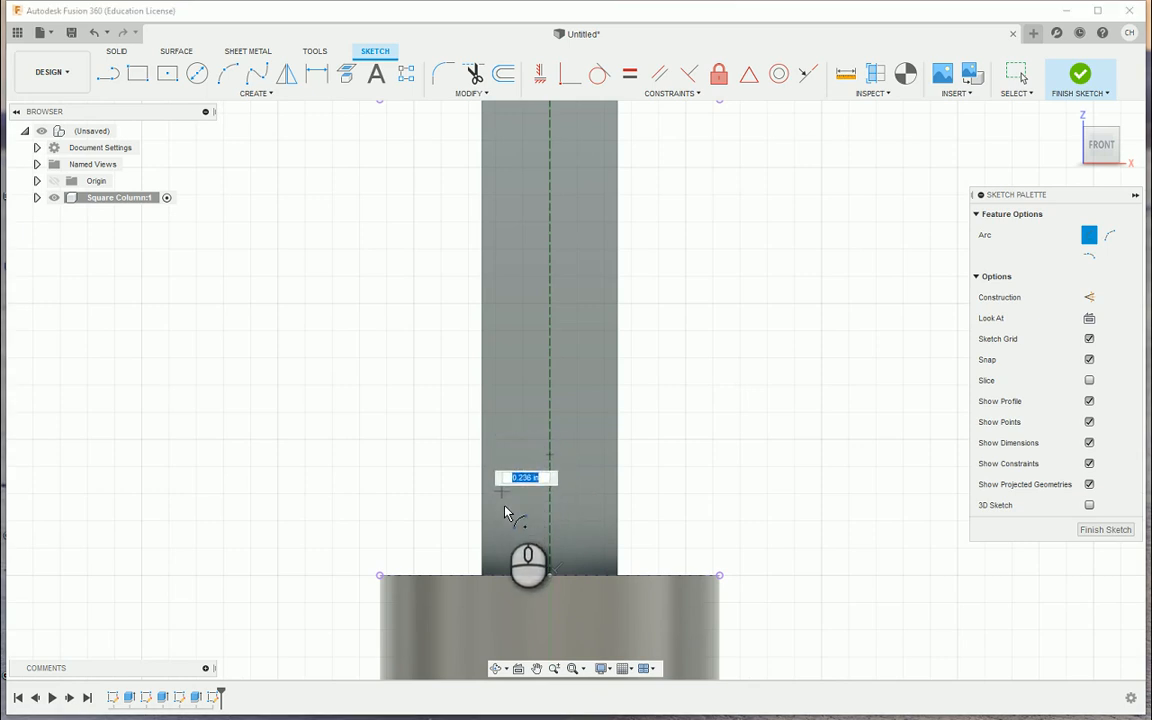
click(547, 532)
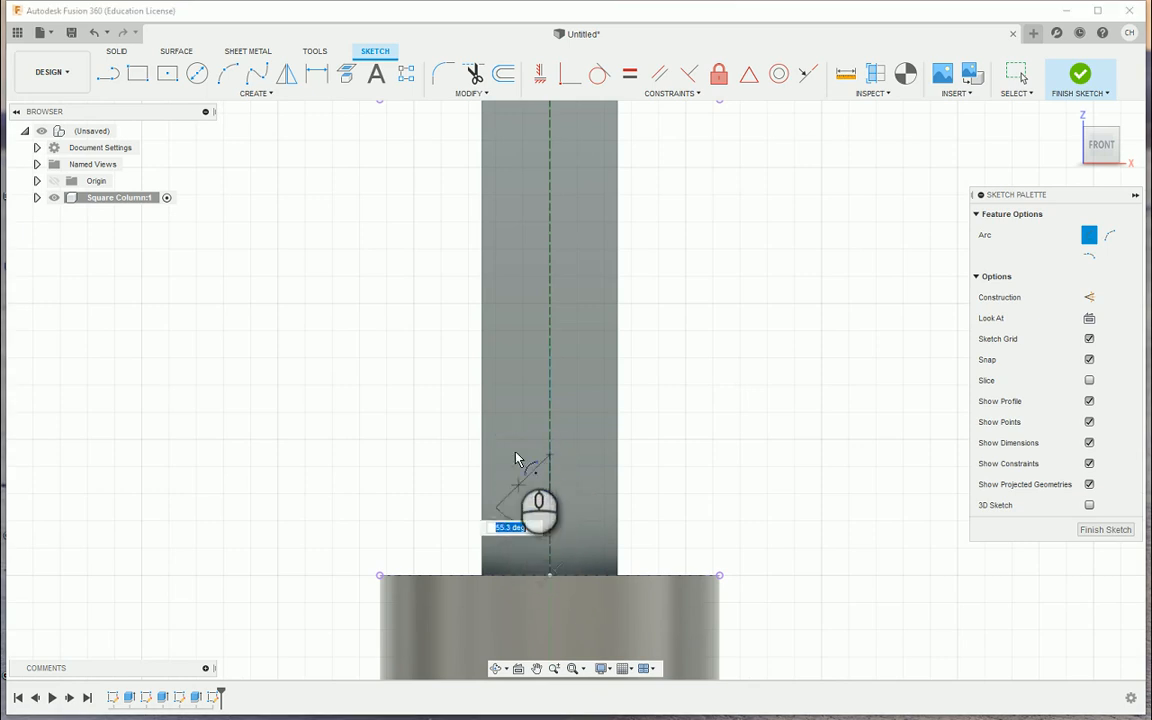
click(546, 377)
right_drag(368, 276, 392, 285)
drag(506, 398, 555, 418)
click(712, 382)
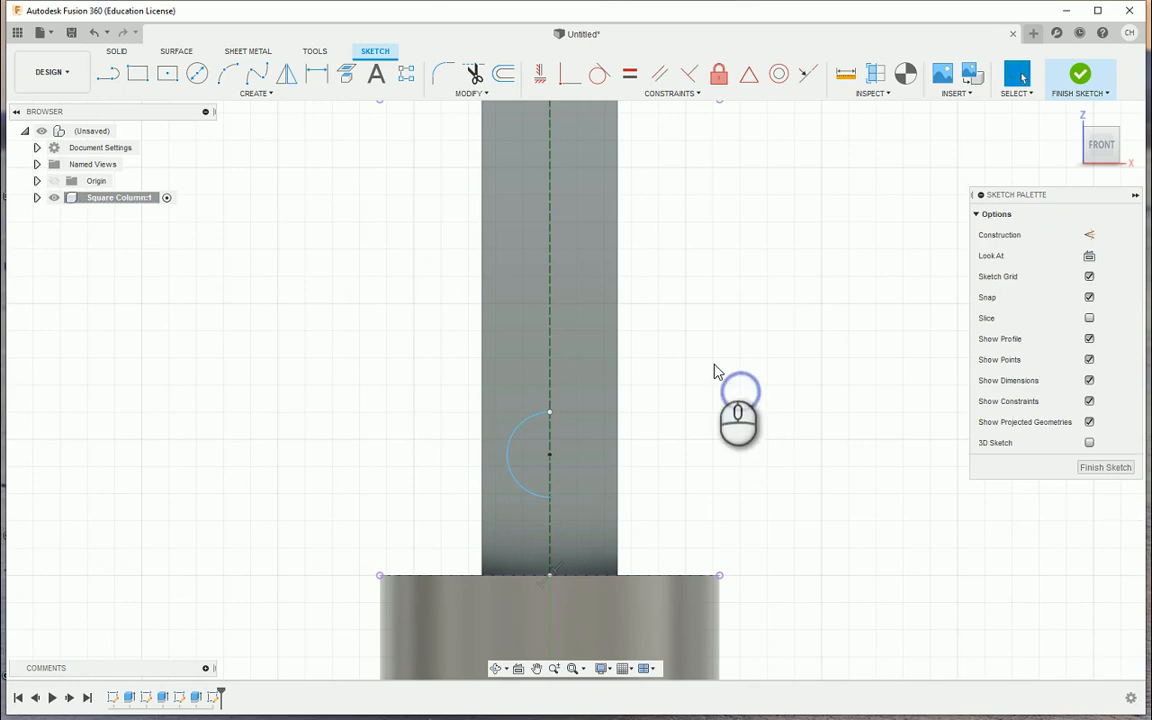
Step: Try to copy the half-circle arc 0.5 in up along the centerline using Move/Copy with Create Copy enabled
scroll(670, 280, down, 1)
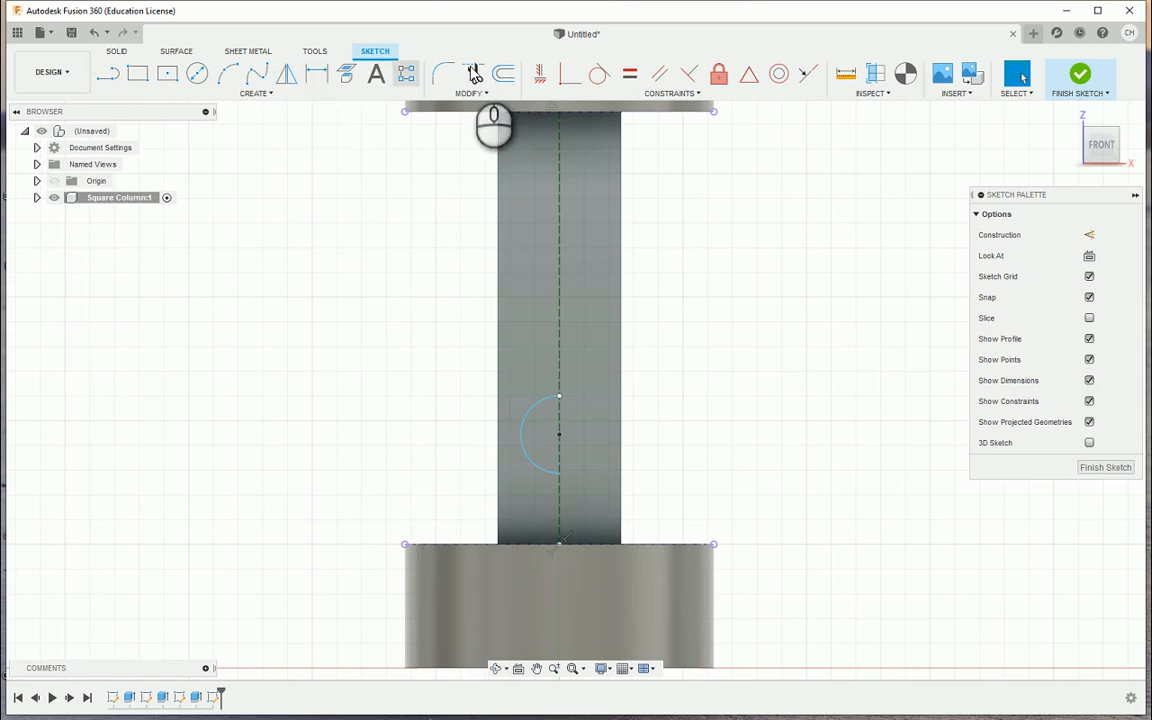
middle_drag(388, 283, 390, 337)
scroll(391, 337, down, 1)
click(466, 94)
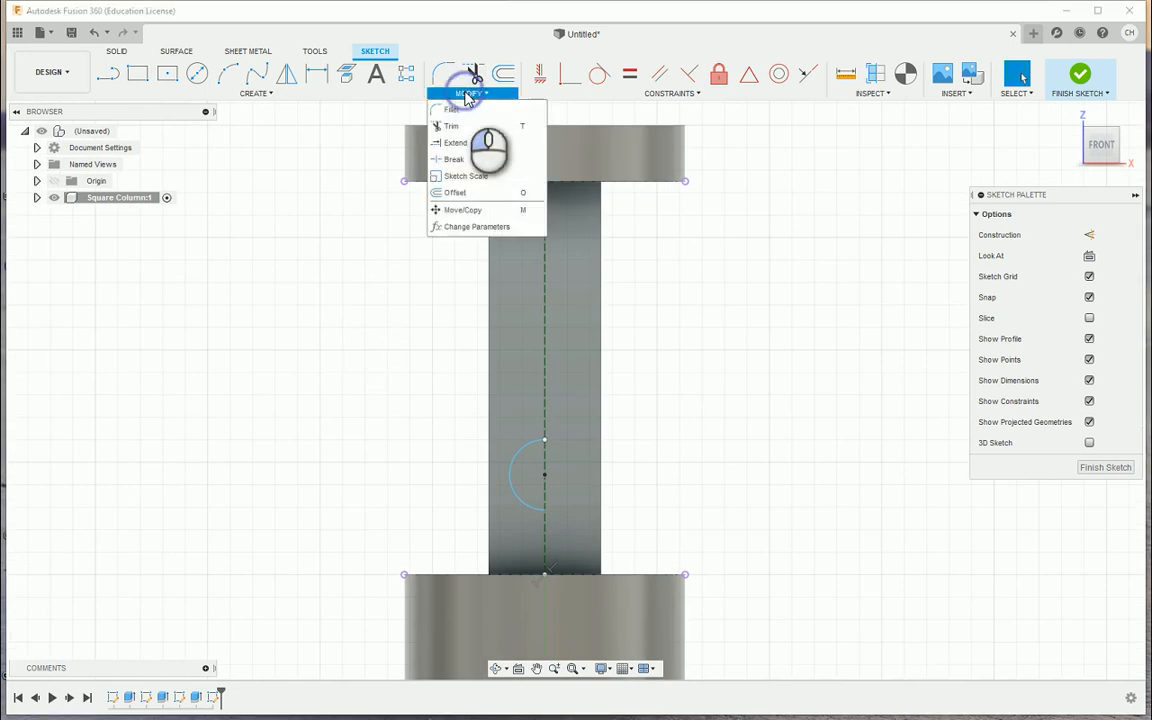
click(455, 212)
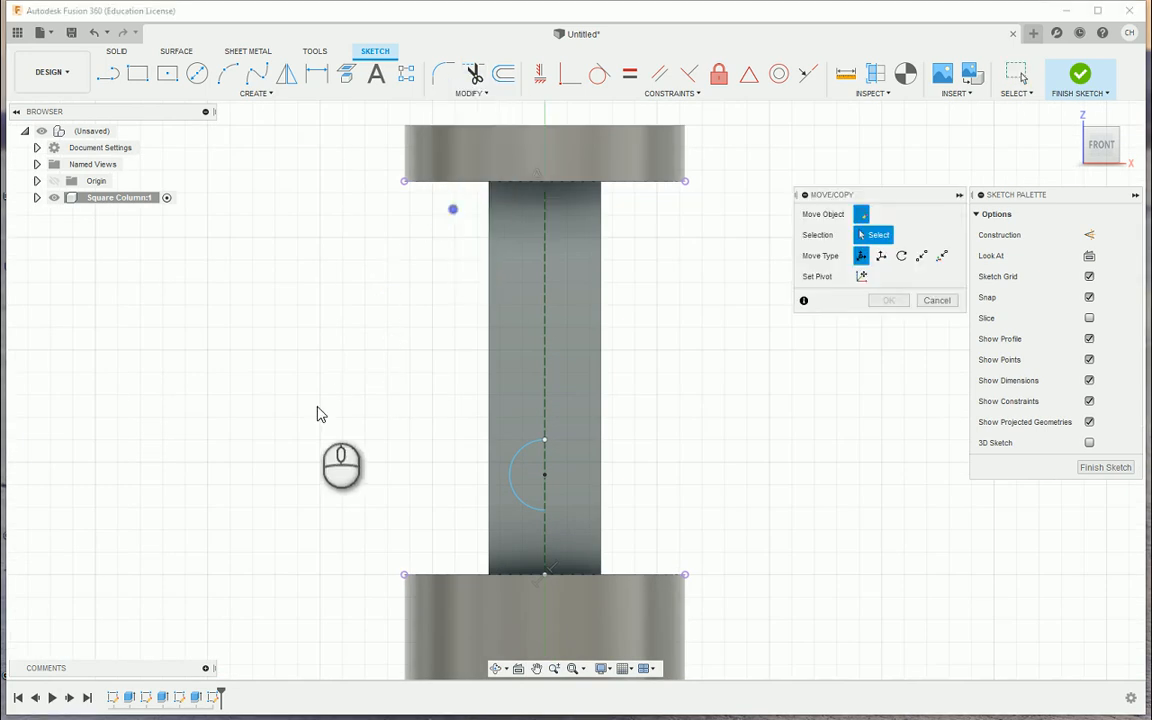
click(527, 452)
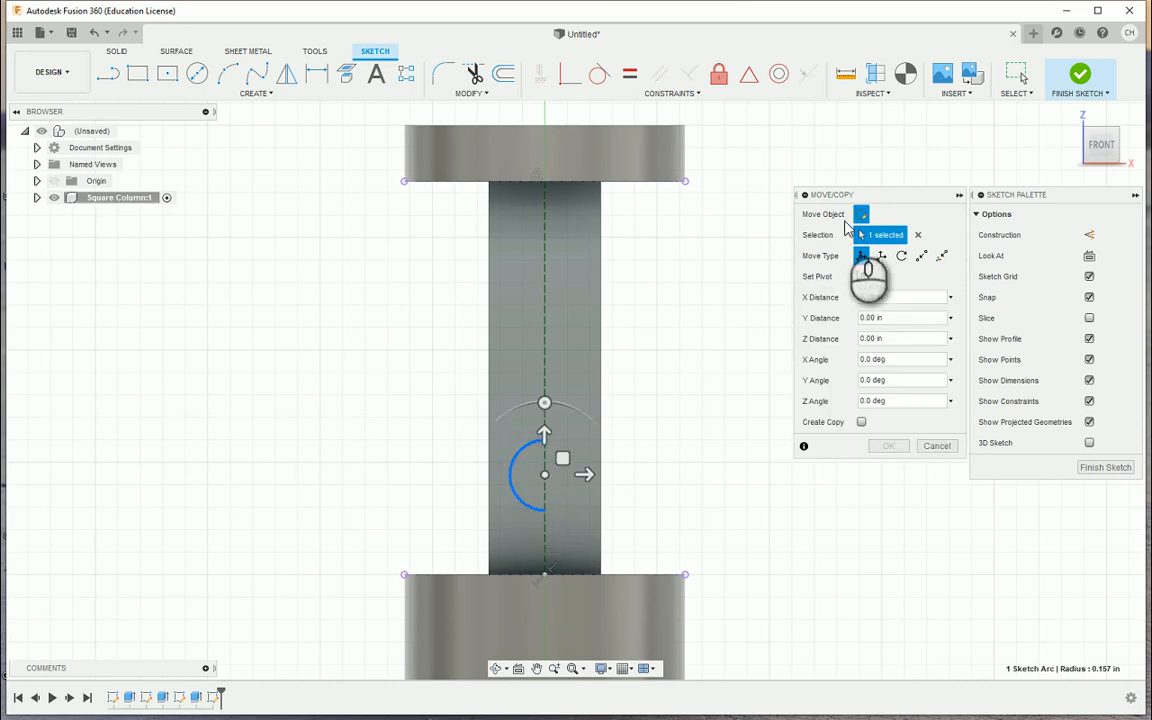
click(861, 422)
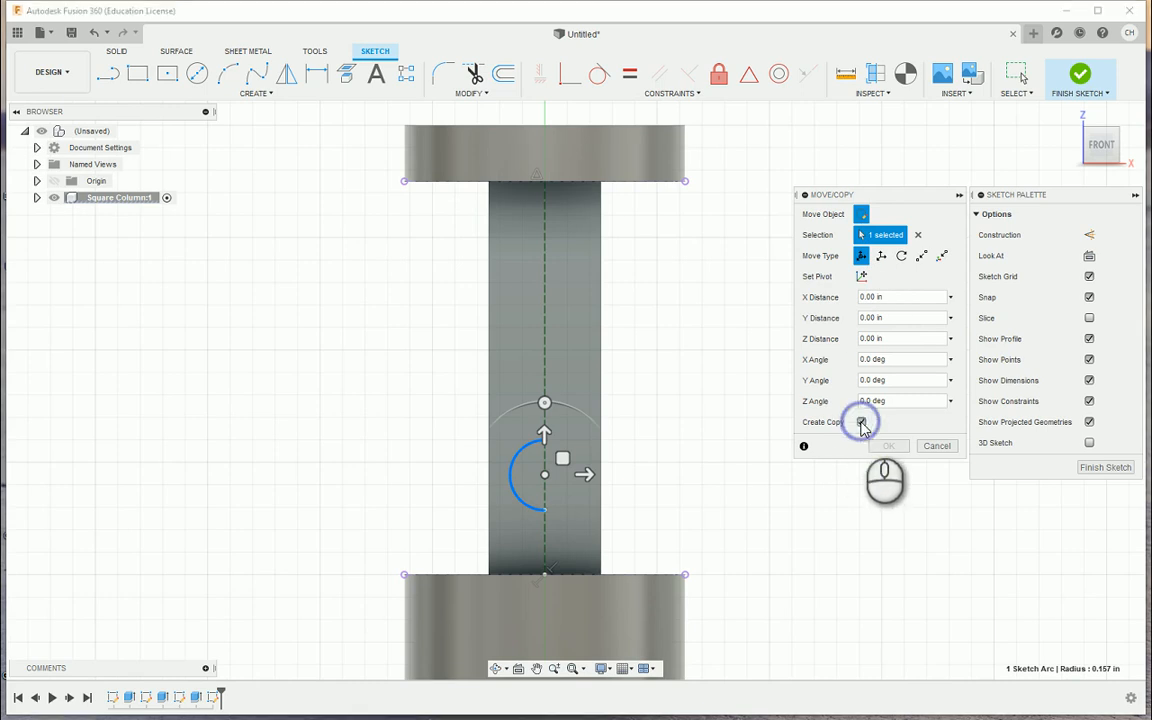
click(546, 476)
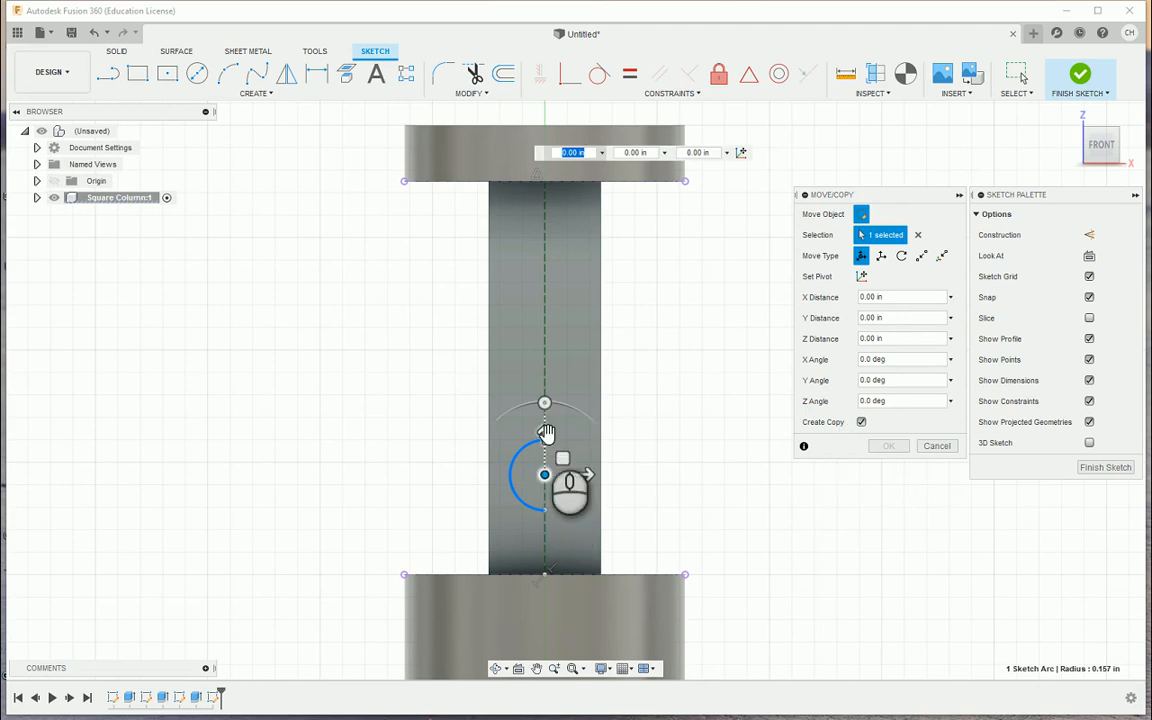
drag(546, 432, 546, 319)
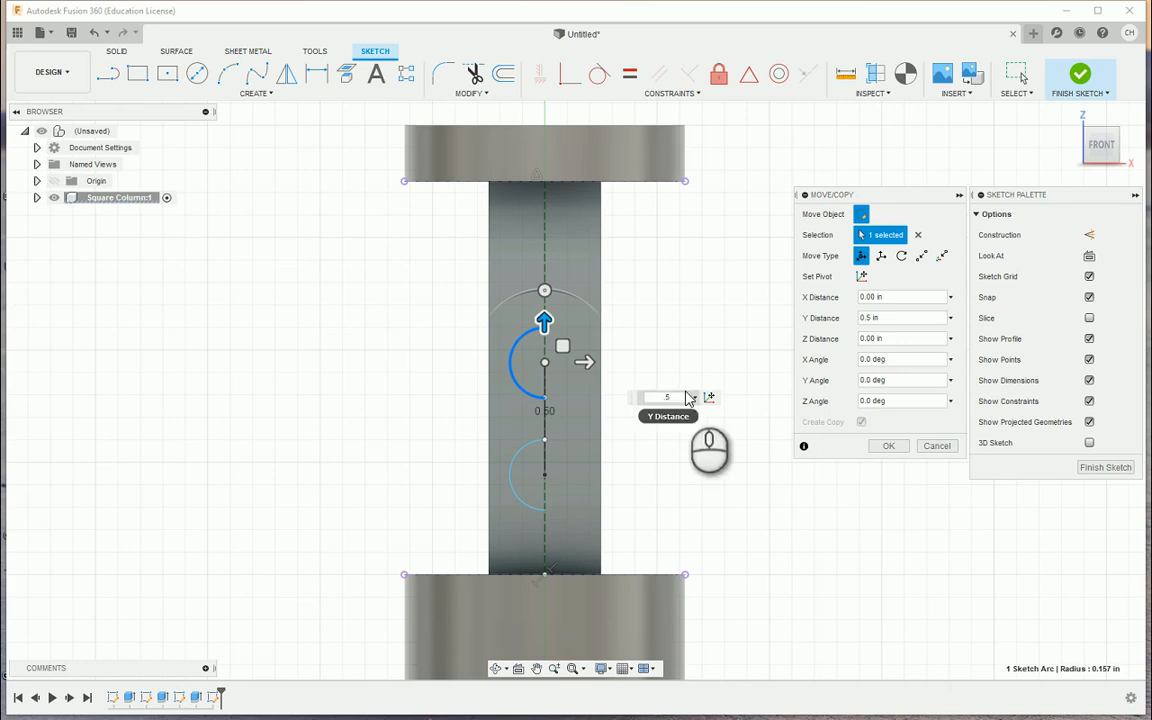
click(888, 445)
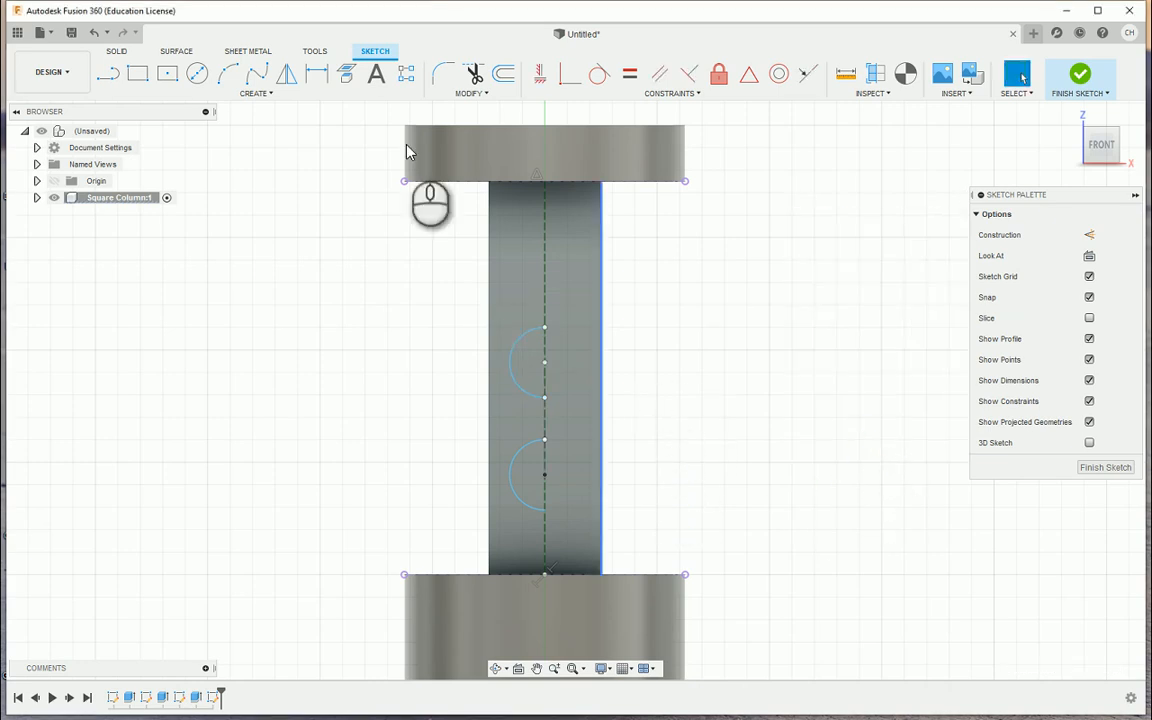
click(507, 330)
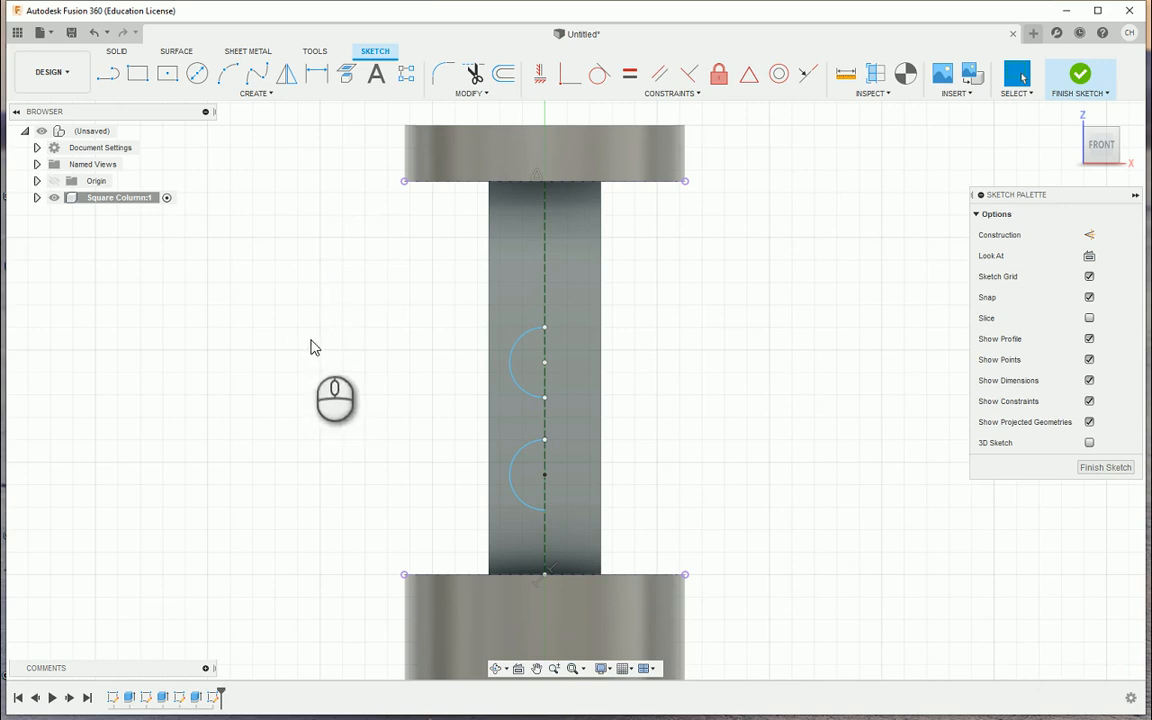
Step: Dimension the arc's center 0.5 in above the base's upper edge
click(318, 78)
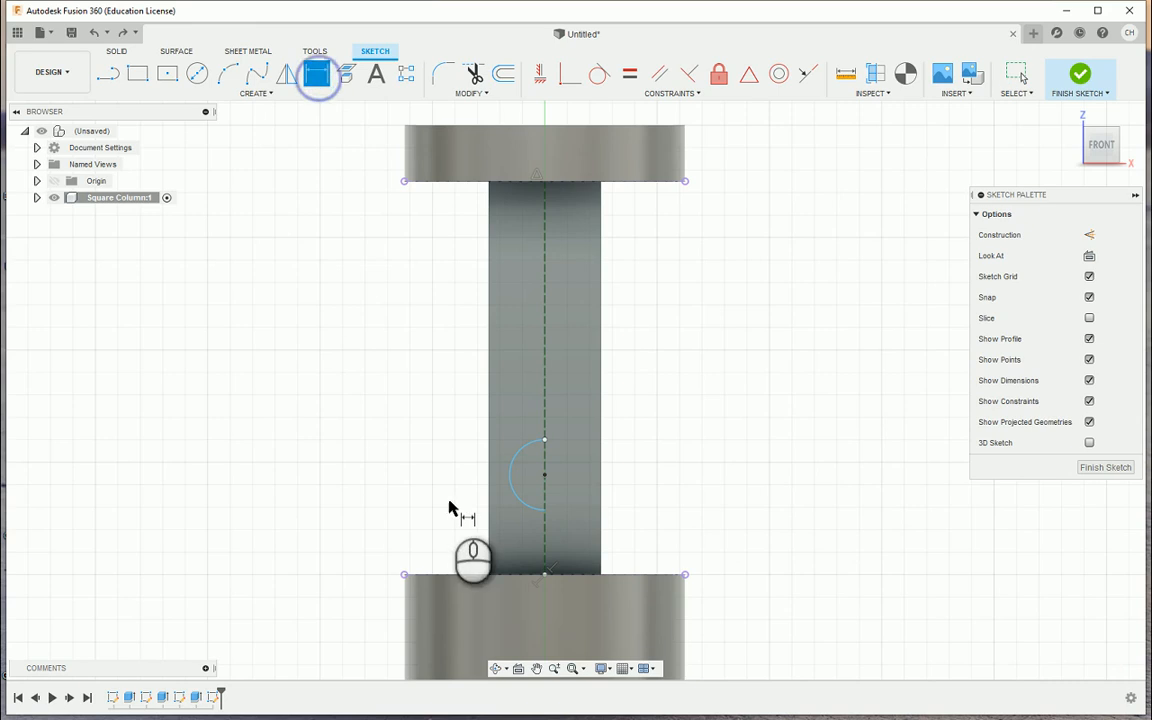
click(533, 577)
click(544, 475)
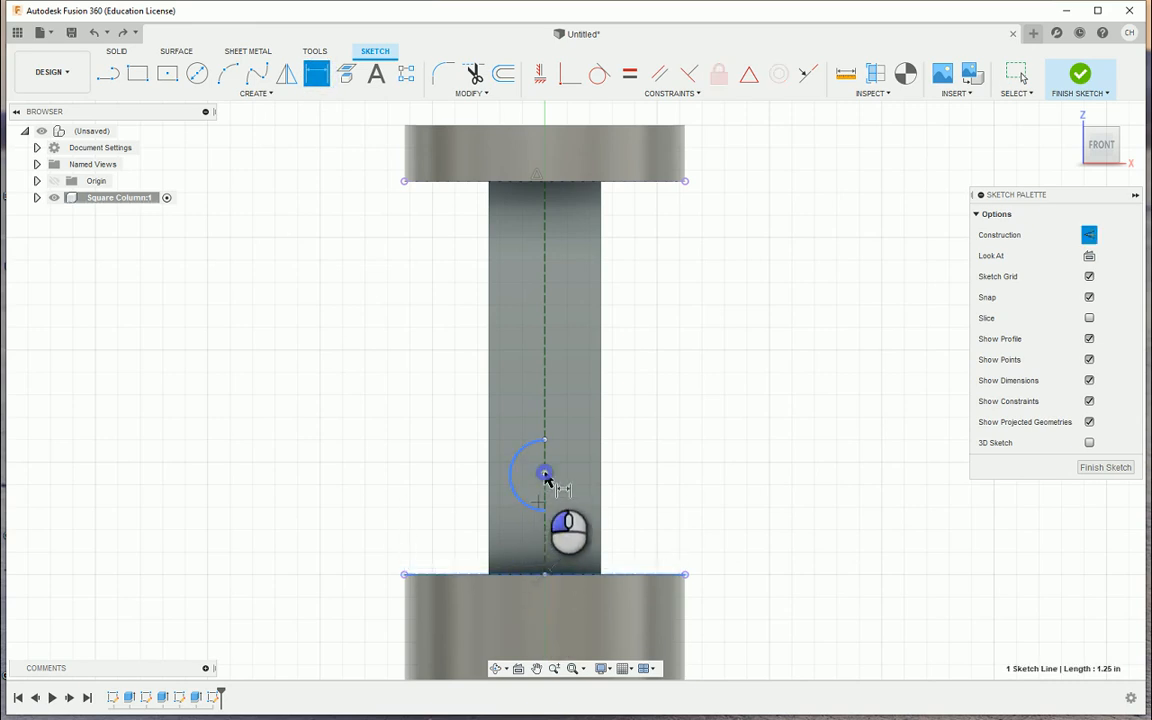
click(420, 512)
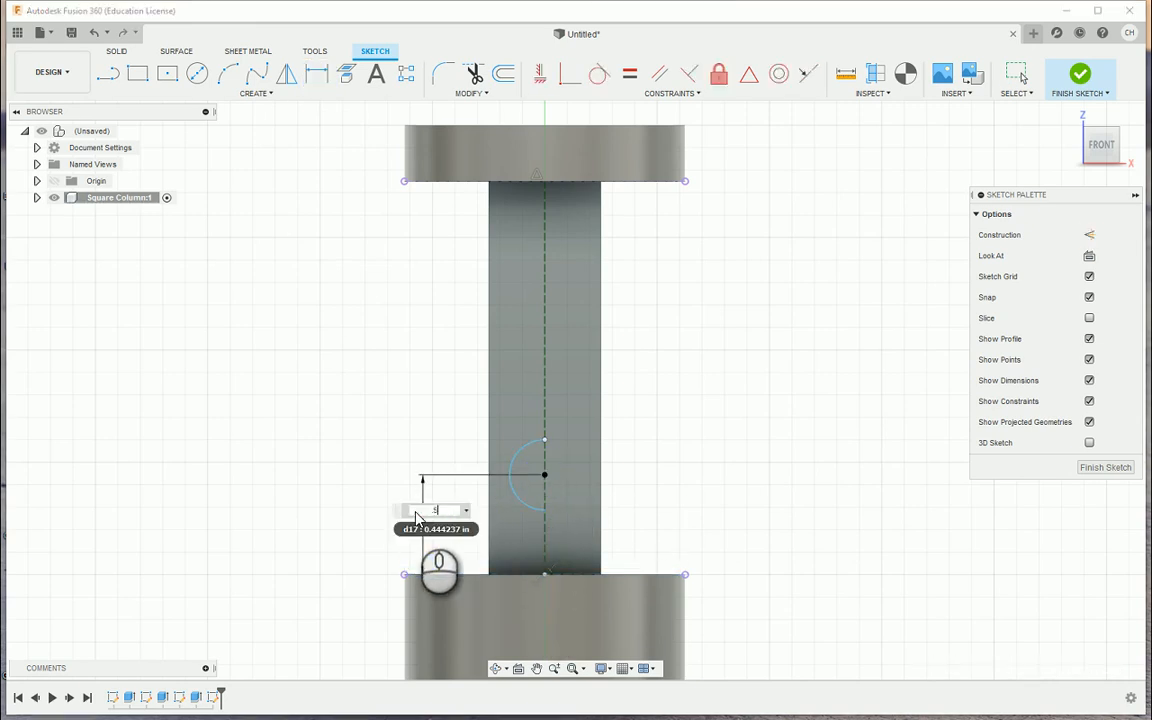
text(.5)
key(Return)
Step: Dimension the half-circle arc's radius as 0.125 in
click(510, 450)
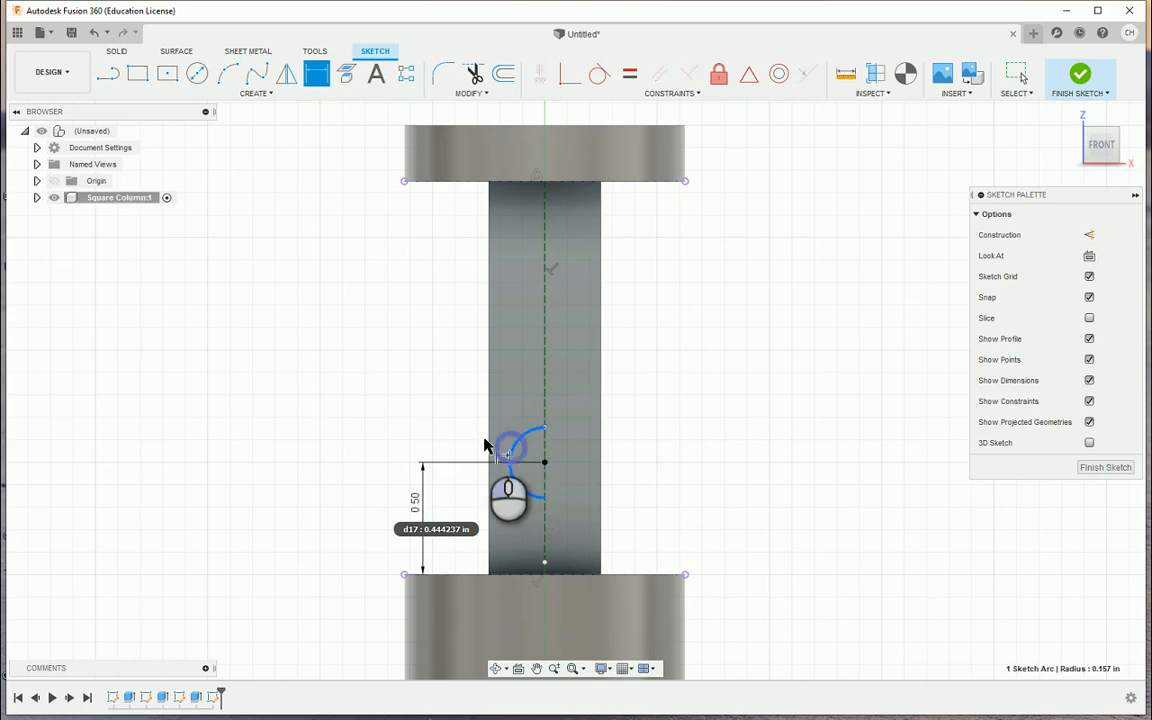
click(424, 428)
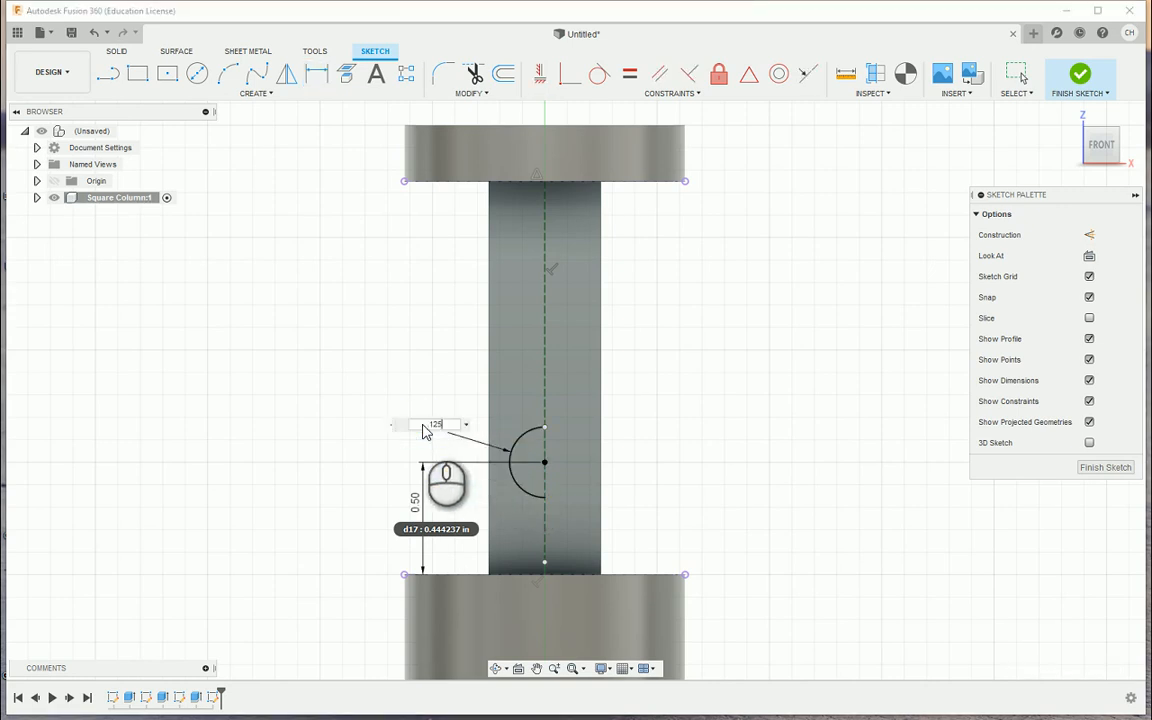
key(Return)
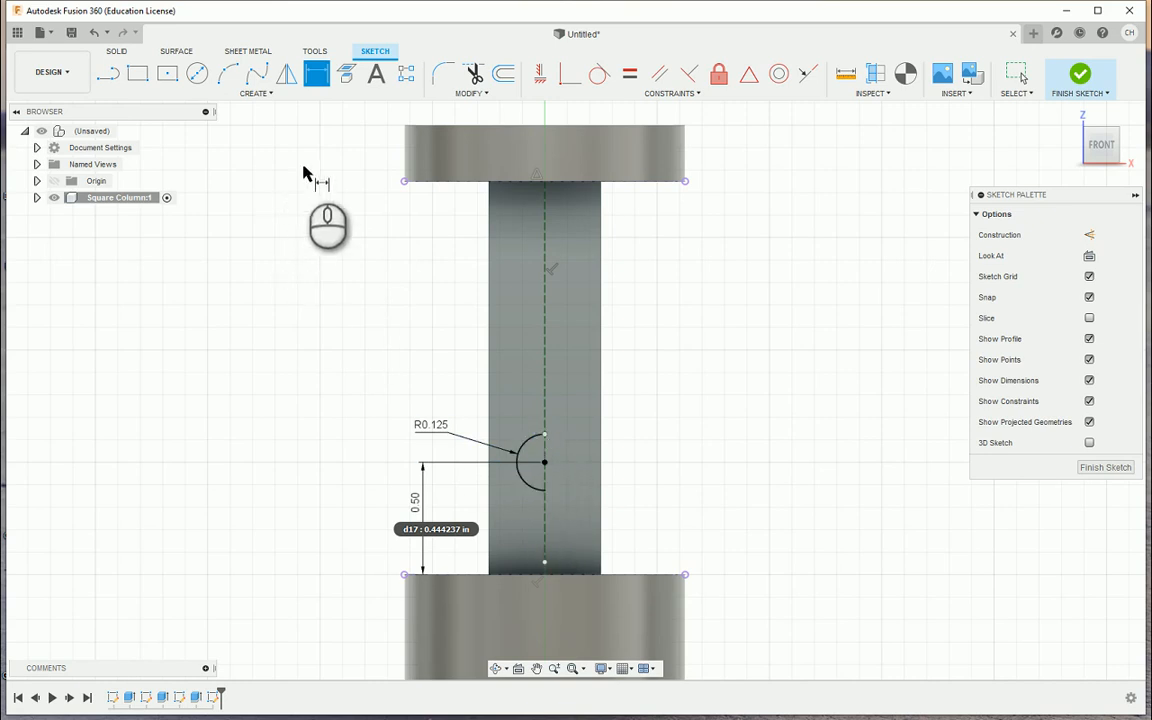
right_click(343, 238)
click(311, 226)
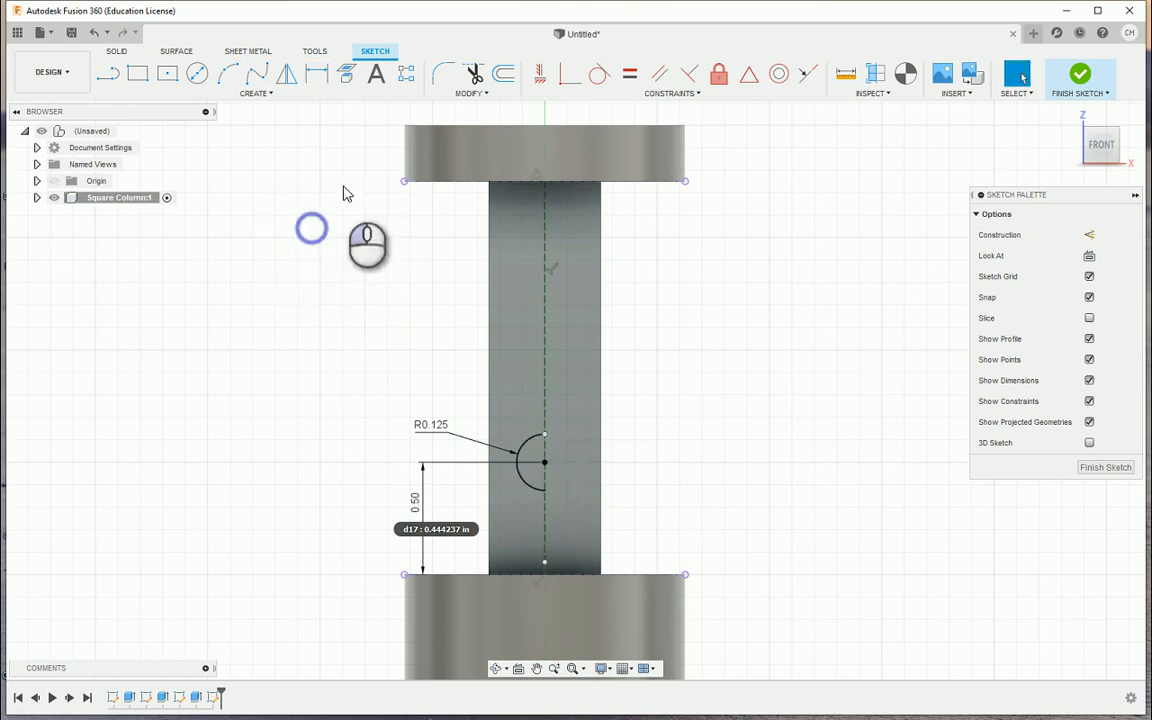
Step: Try to move the dimensioned arc about 0.422 in up the centerline, and restore the 0.50 in height dimension
click(460, 93)
click(455, 210)
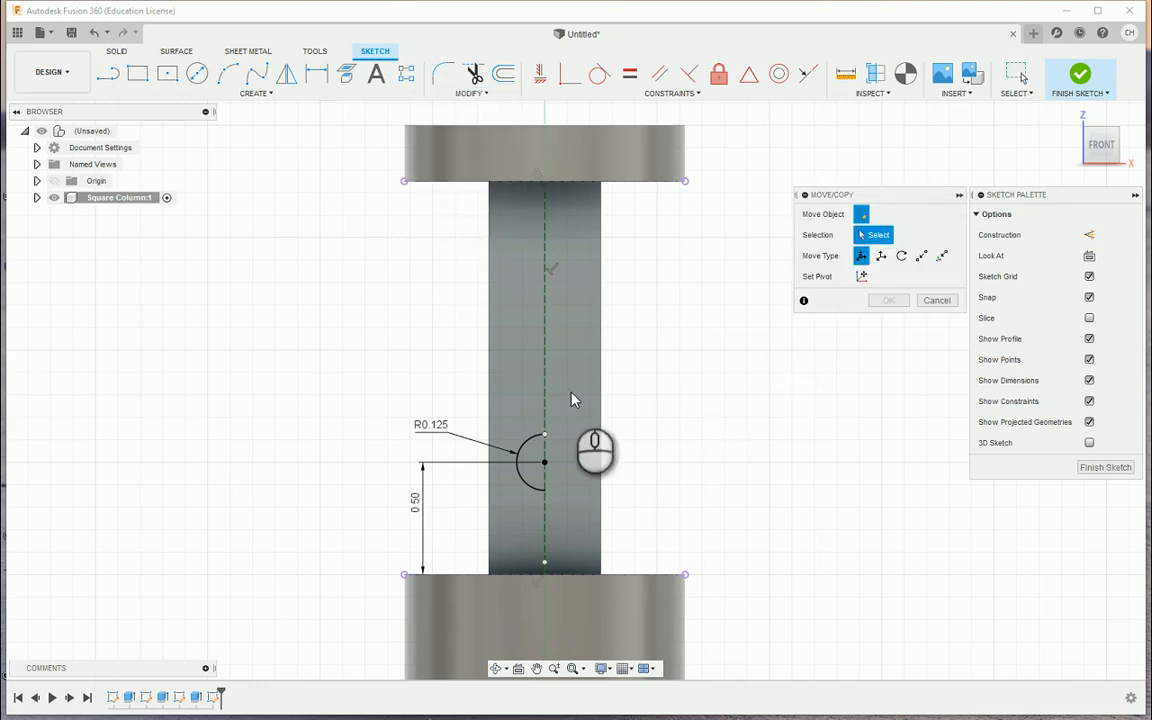
click(531, 441)
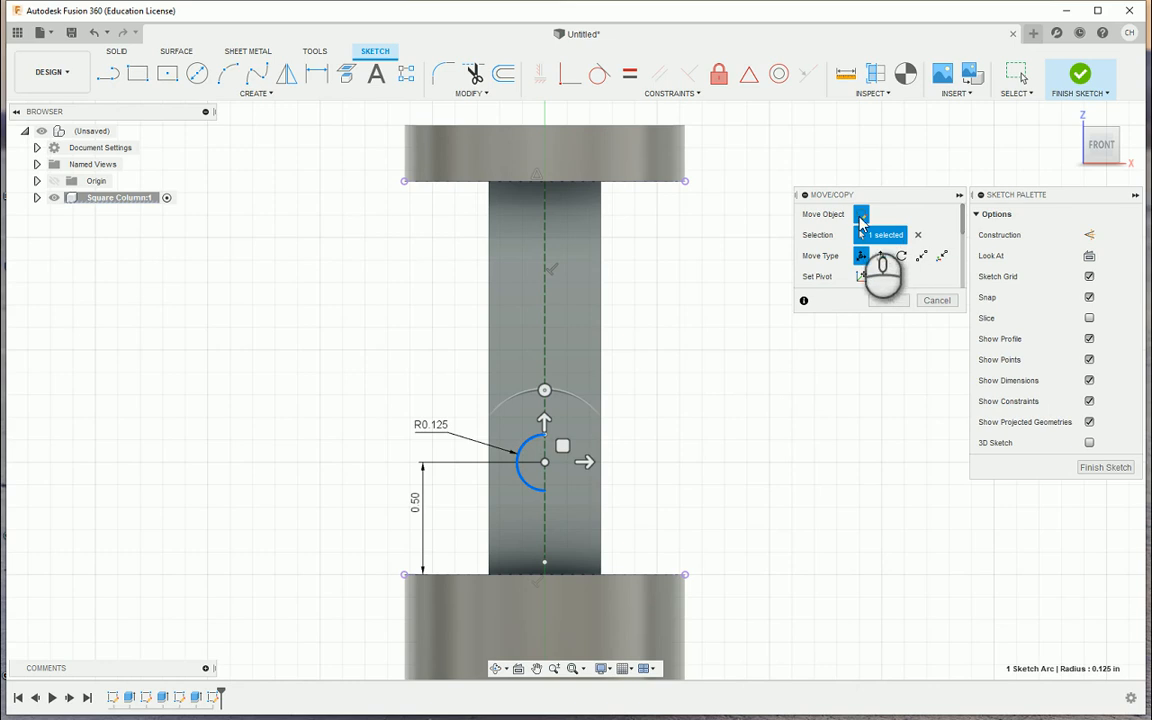
click(546, 462)
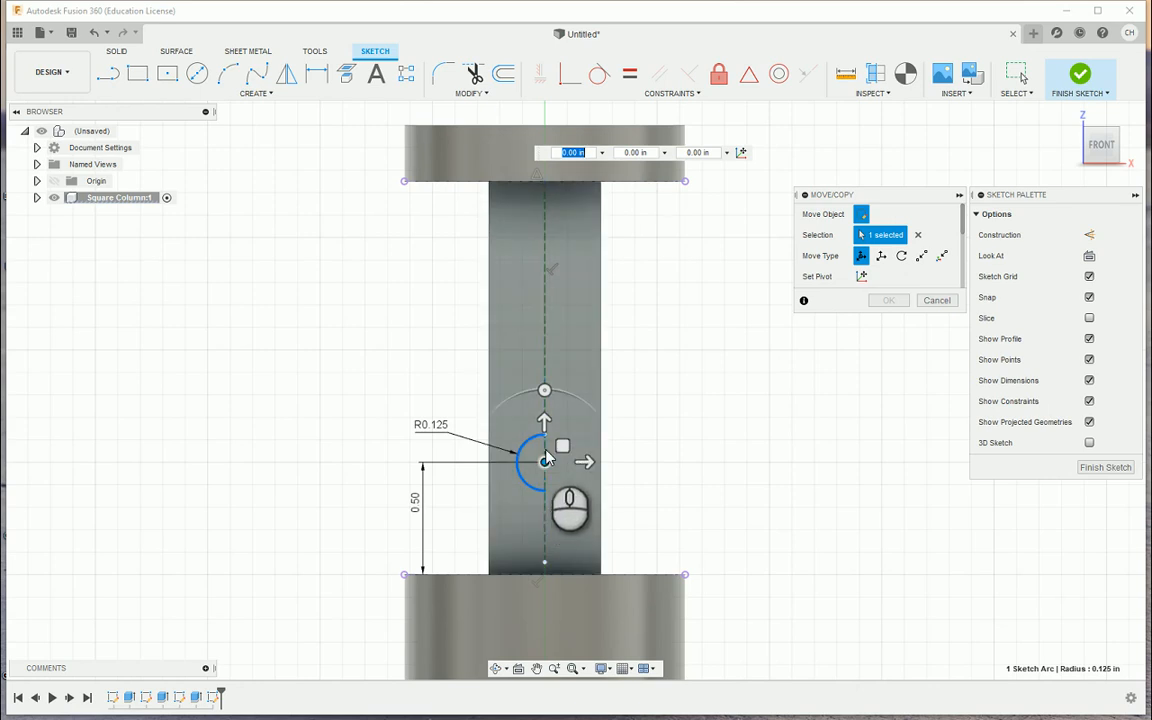
drag(549, 424, 550, 328)
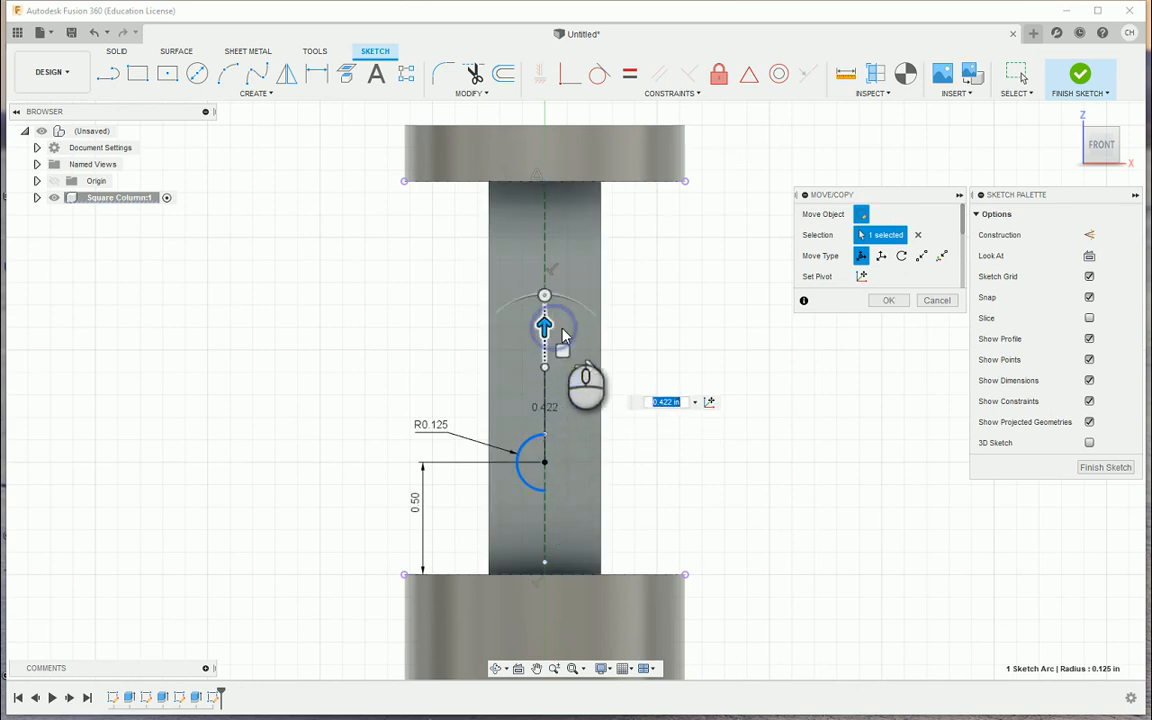
click(882, 302)
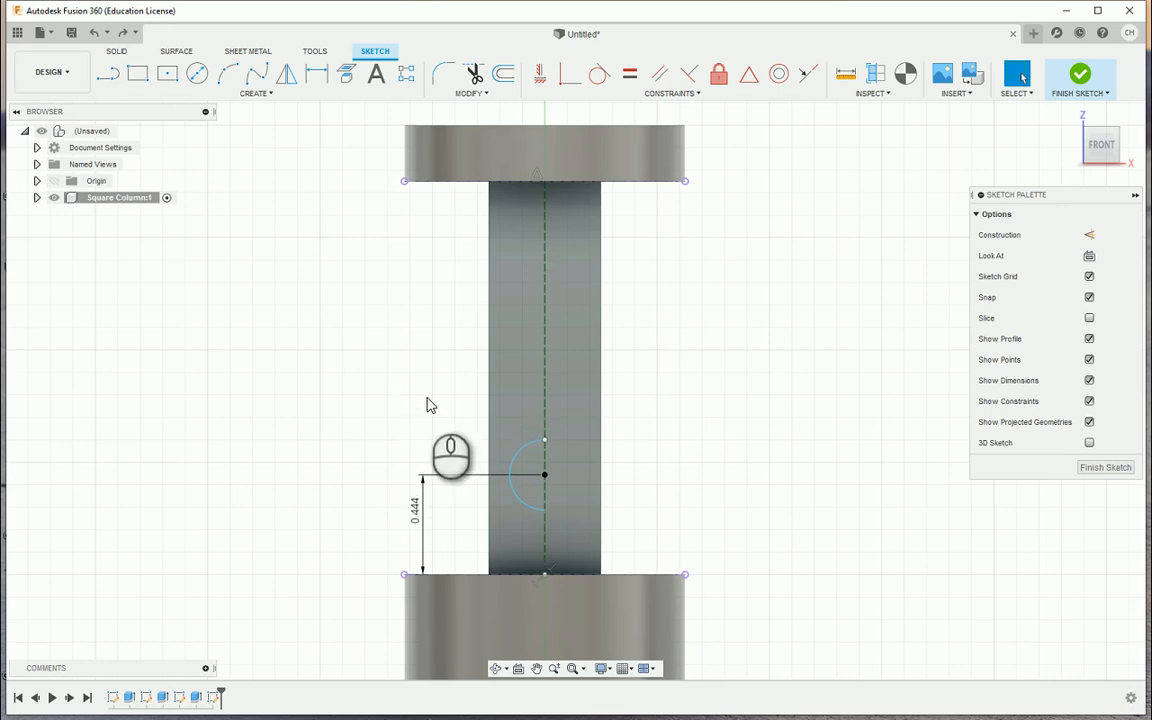
click(124, 34)
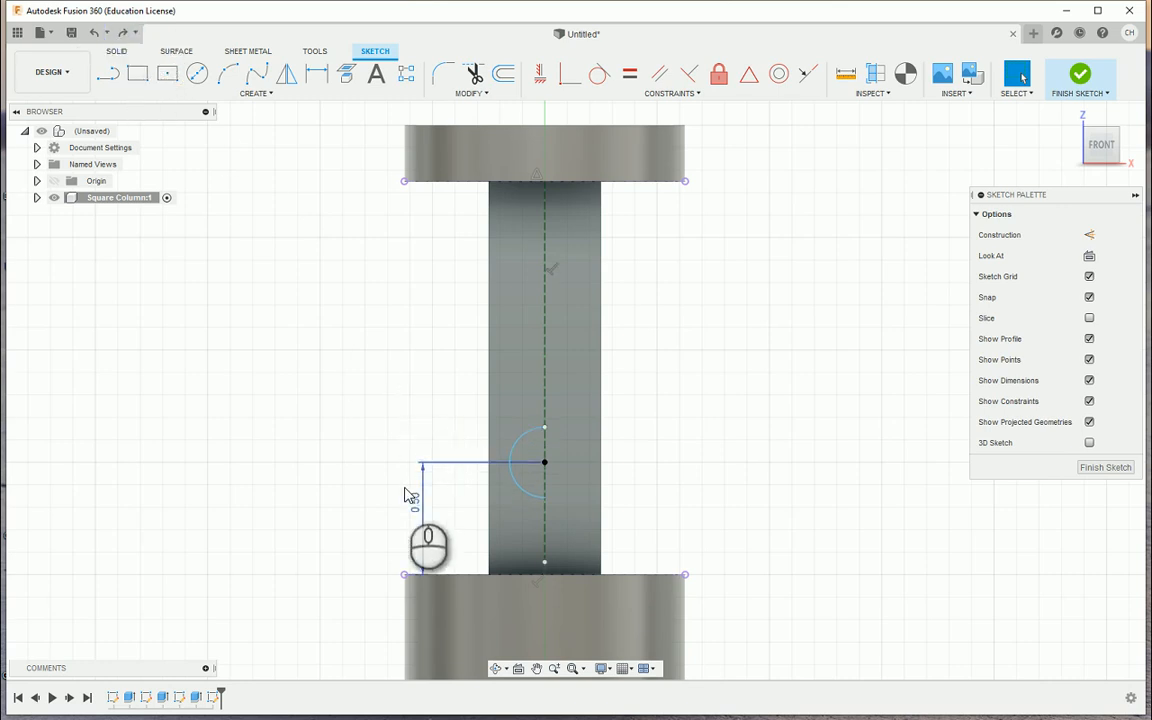
Step: Copy the half-circle arc 0.5 in up along the centerline using Move/Copy with Create Copy enabled
click(460, 92)
click(460, 210)
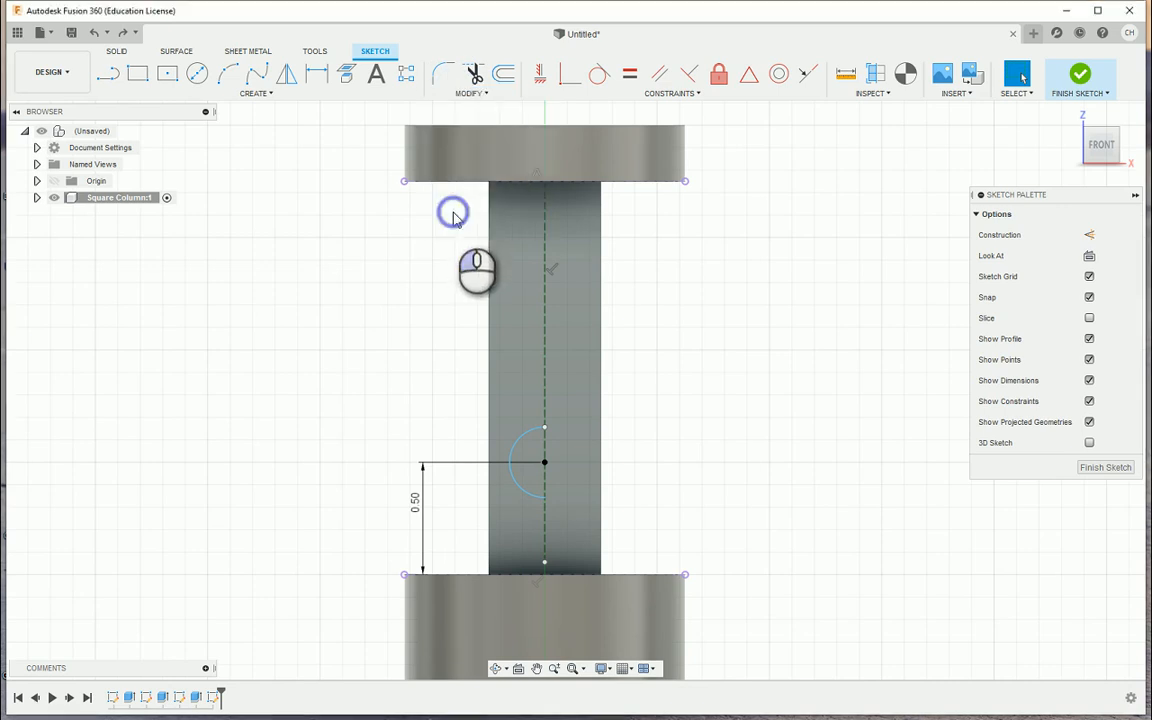
click(529, 440)
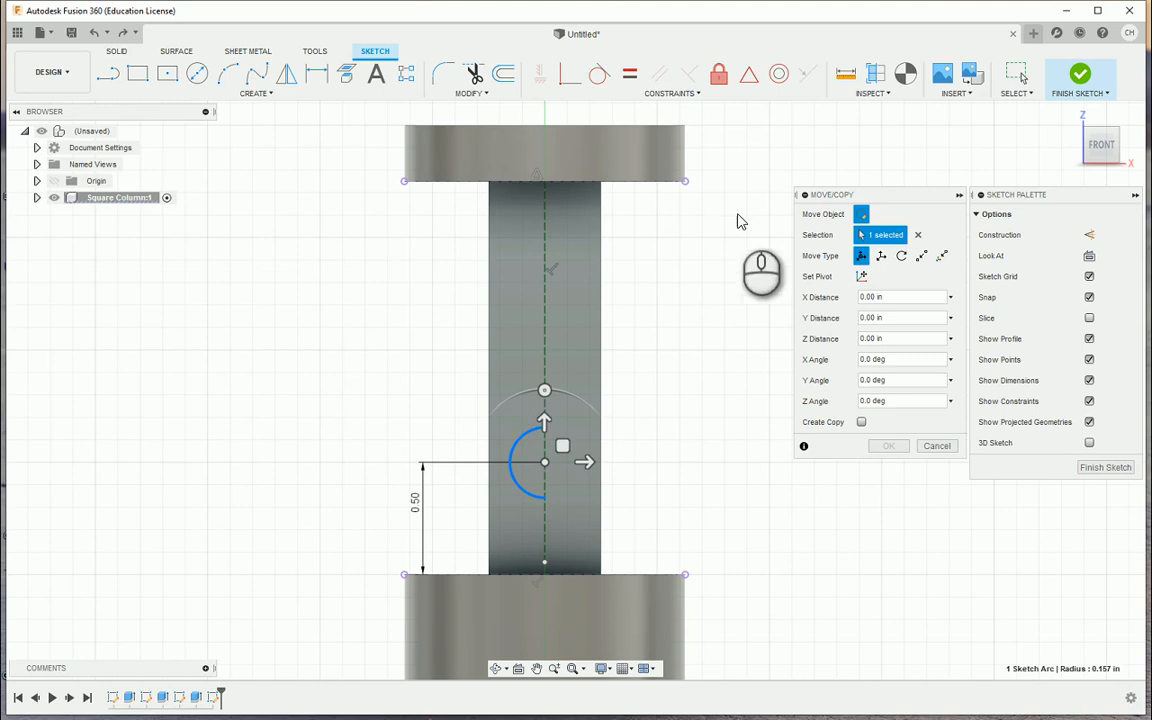
click(862, 422)
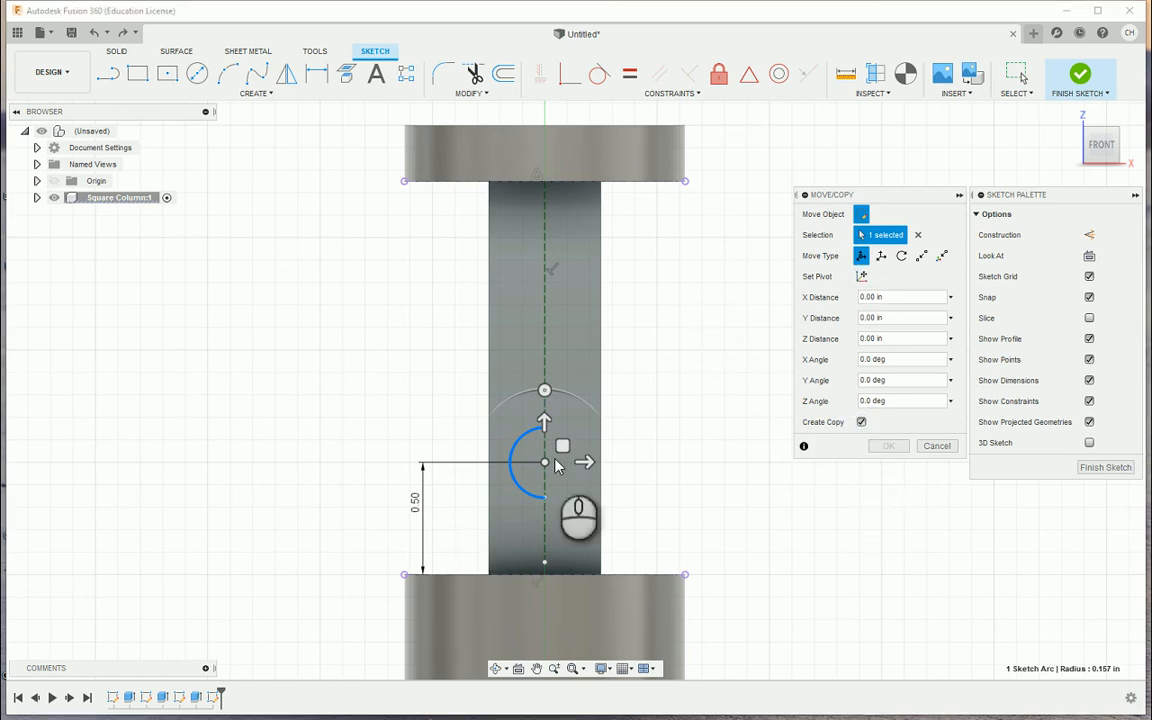
drag(547, 463, 547, 341)
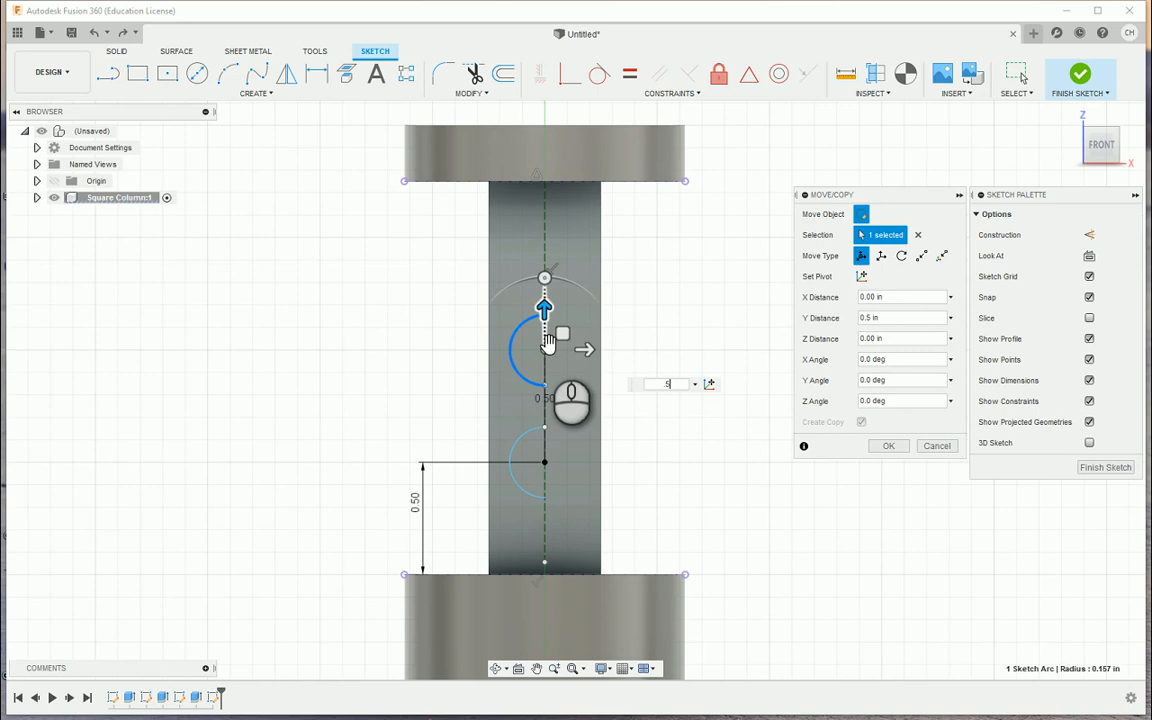
key(Return)
click(566, 372)
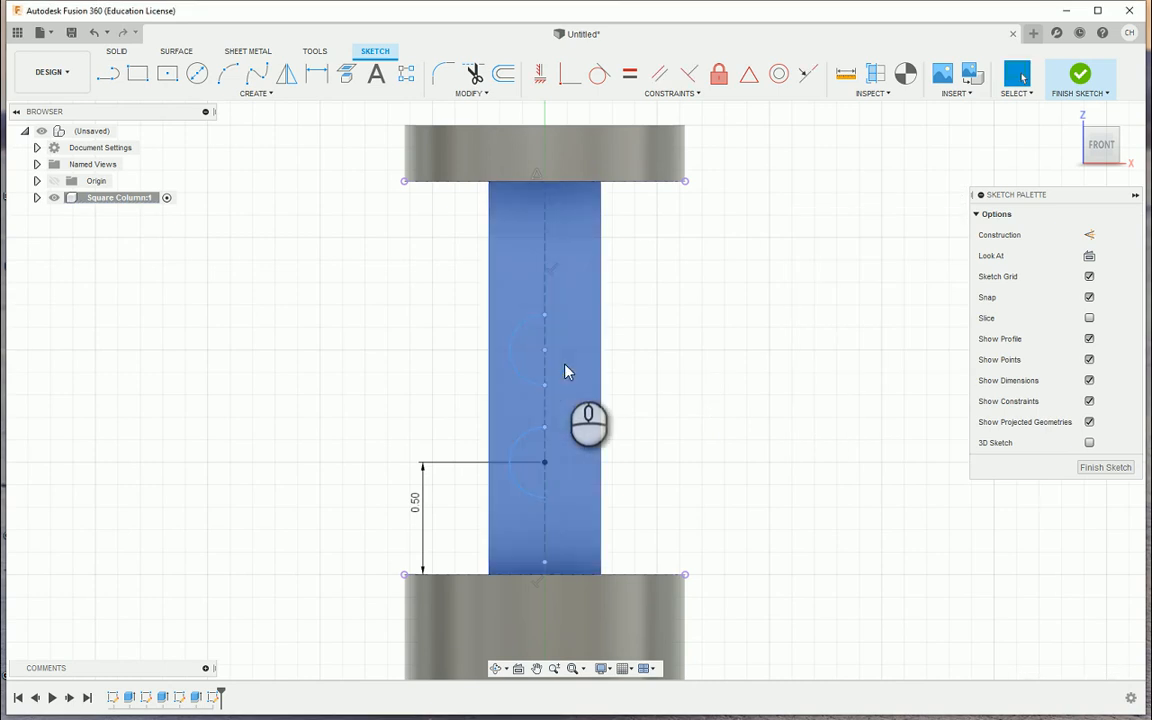
key(m)
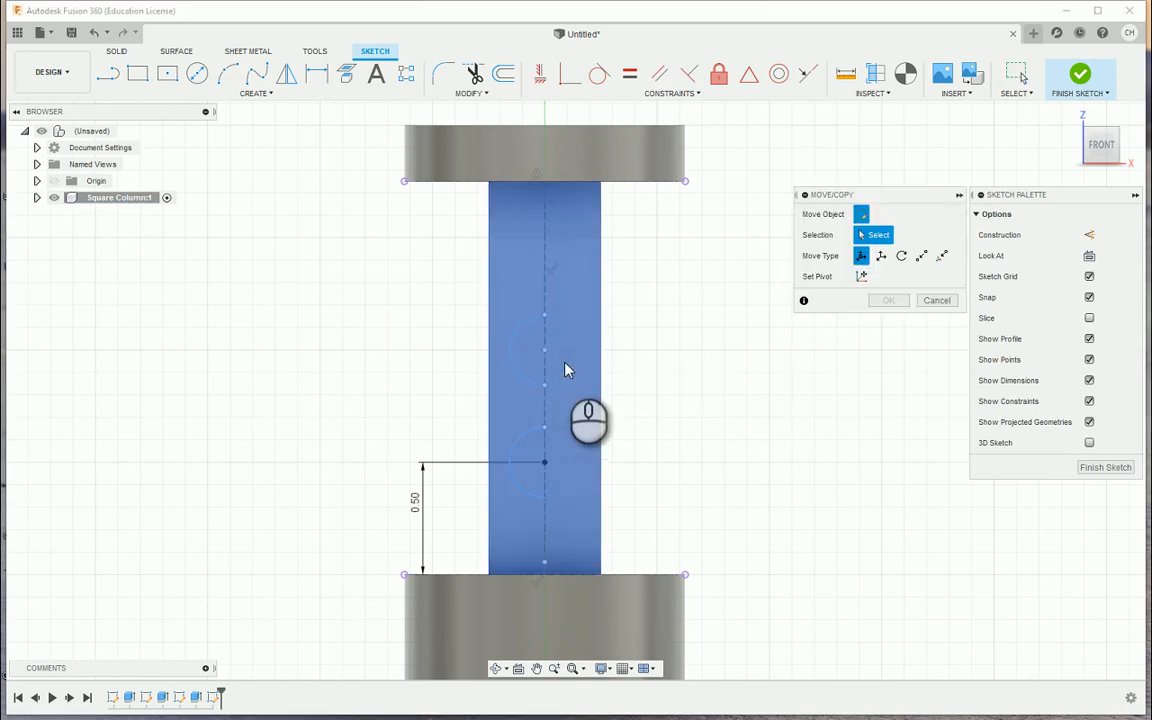
click(533, 321)
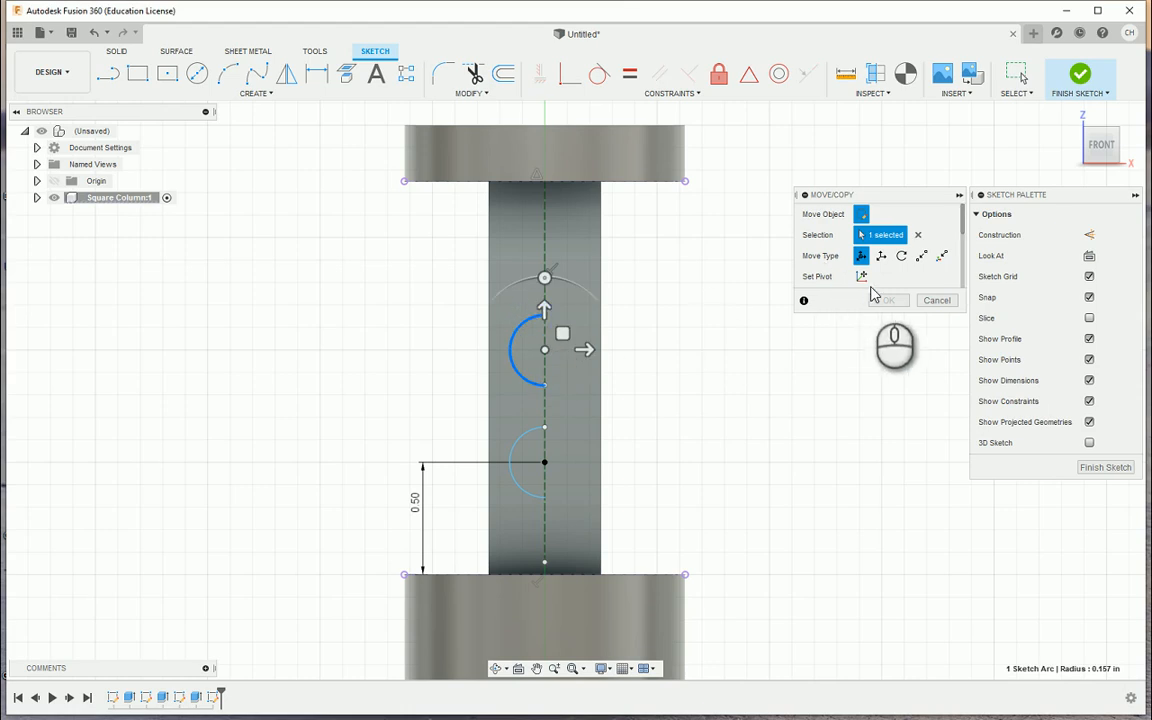
click(564, 334)
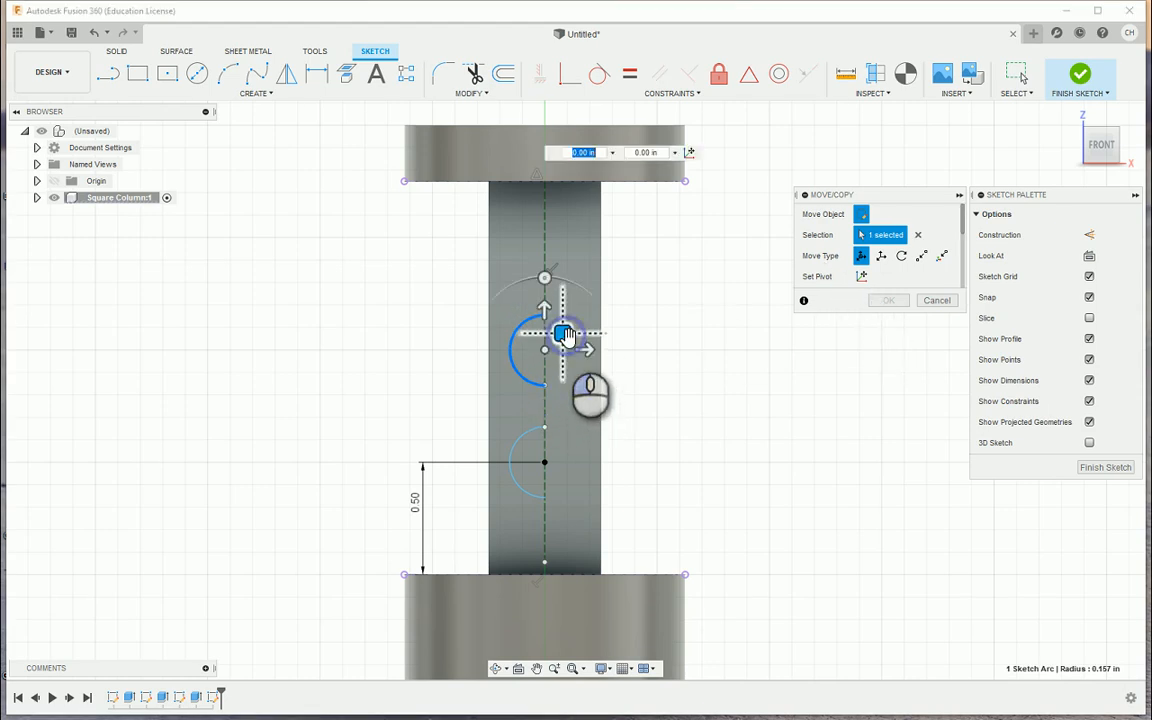
click(937, 300)
click(766, 318)
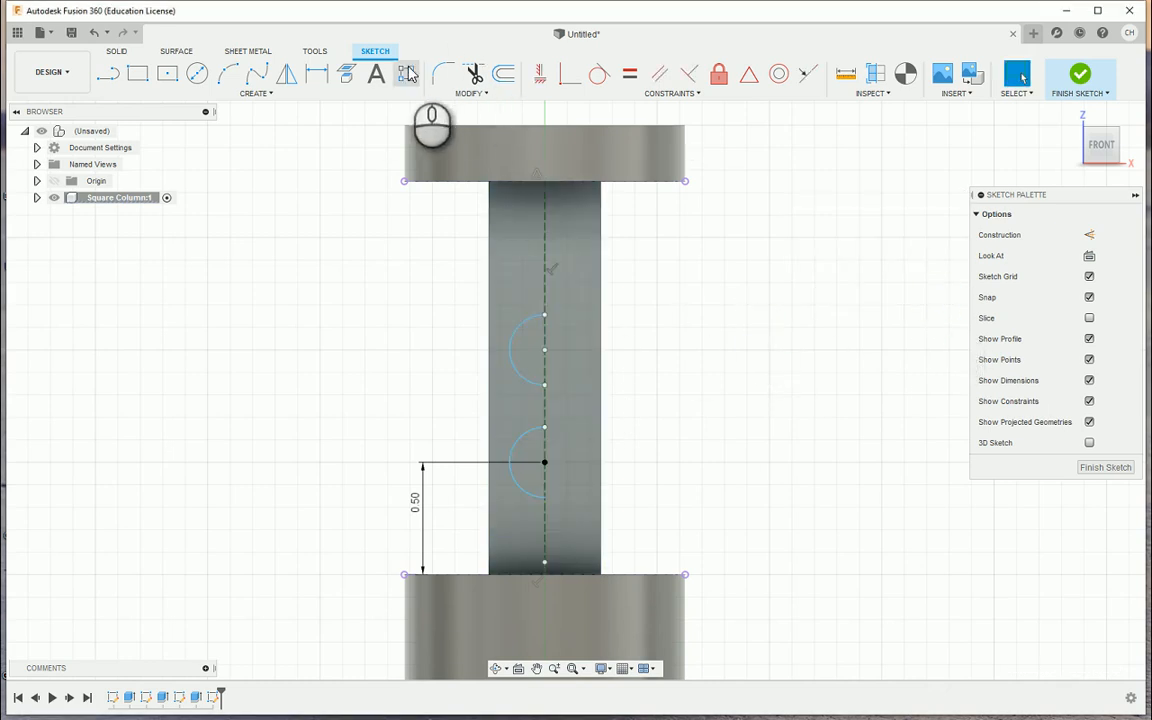
Step: Copy the upper of the two half-circle arcs another 0.5 in up the centerline with Create Copy enabled
key(m)
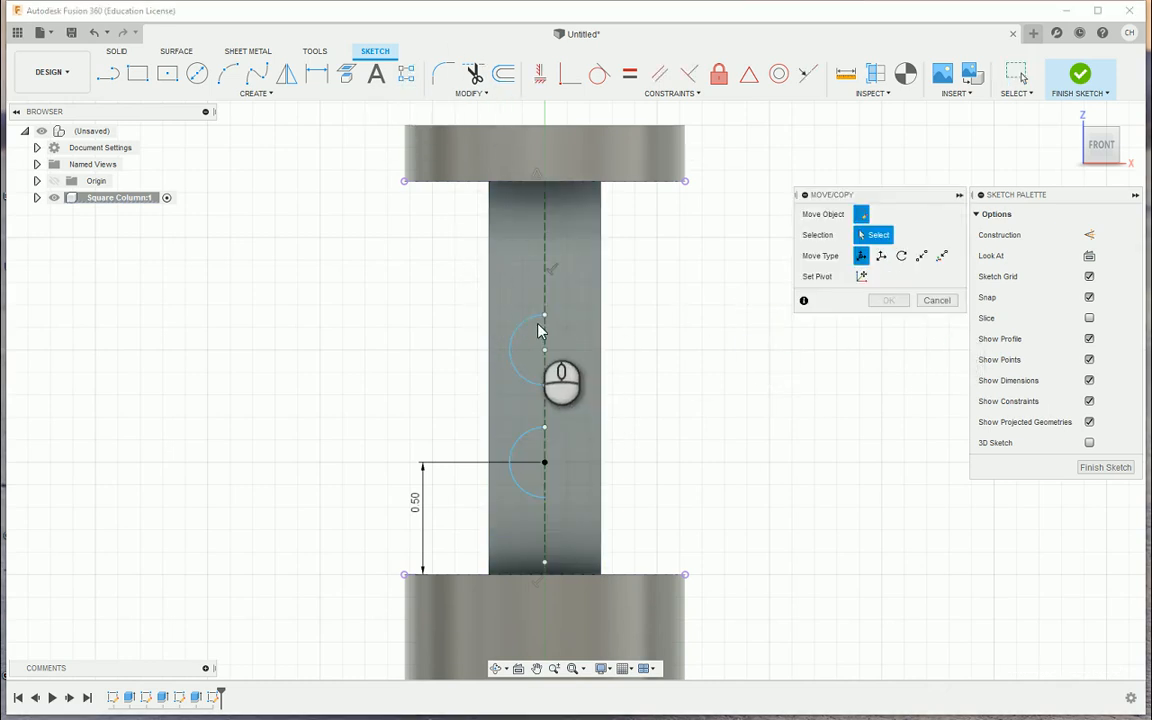
click(530, 326)
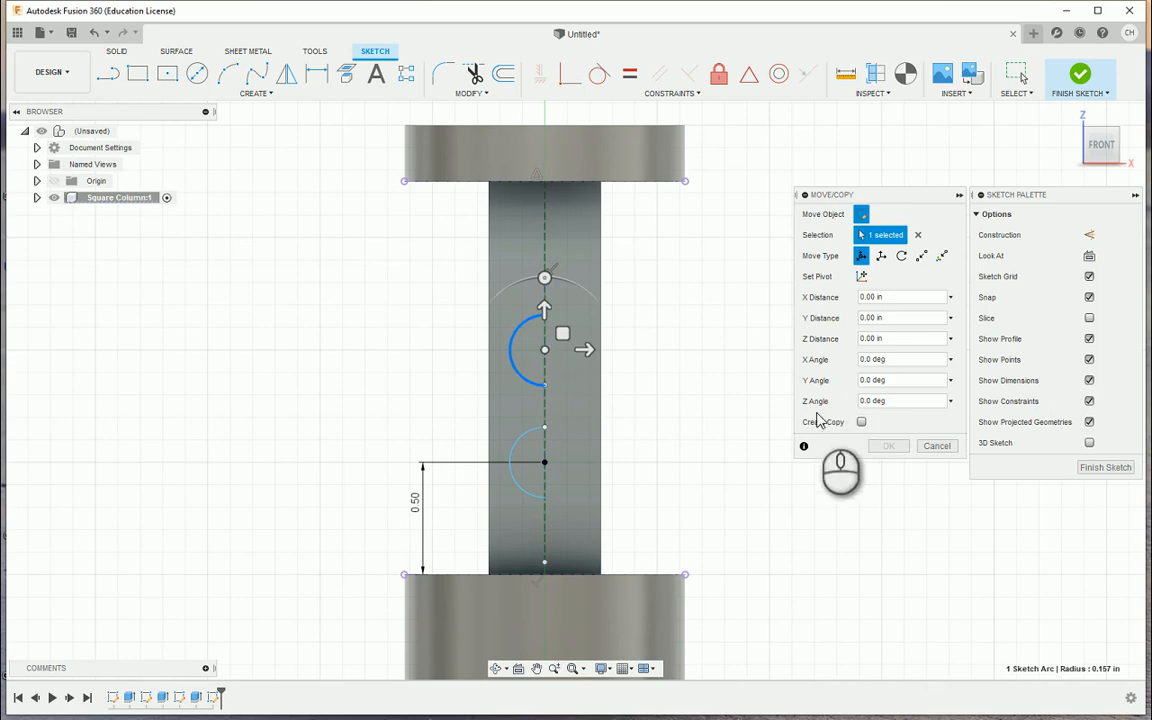
click(860, 422)
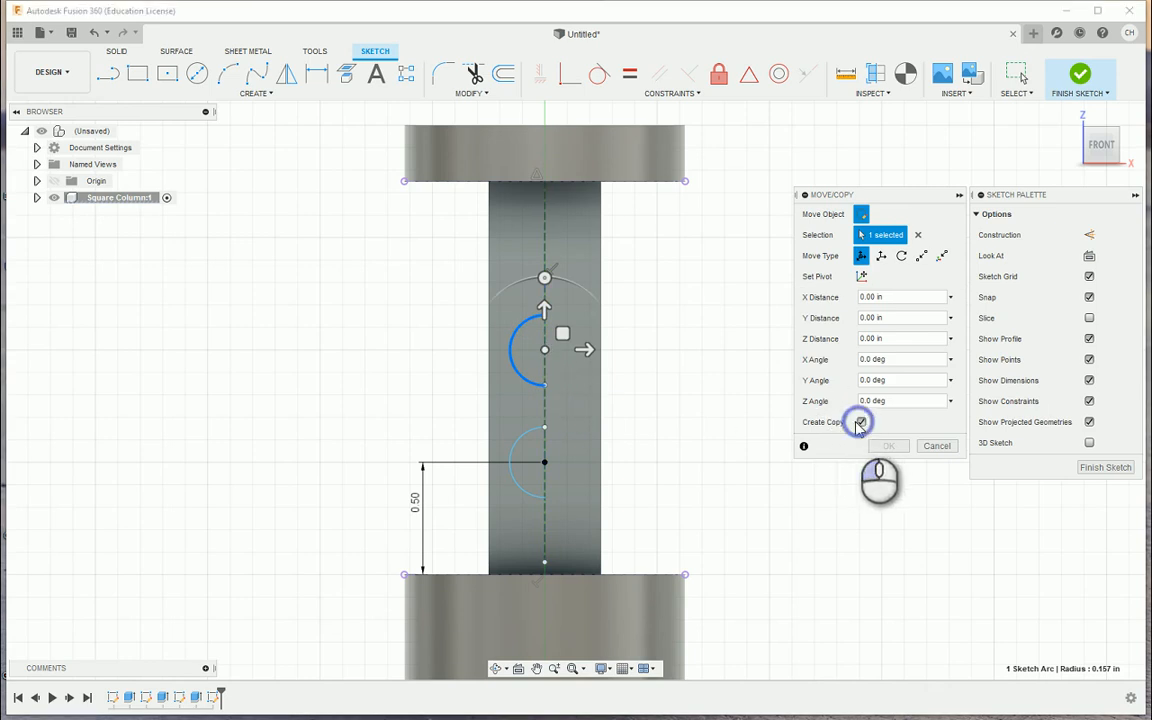
click(544, 352)
drag(544, 314, 549, 226)
text(.5)
key(Return)
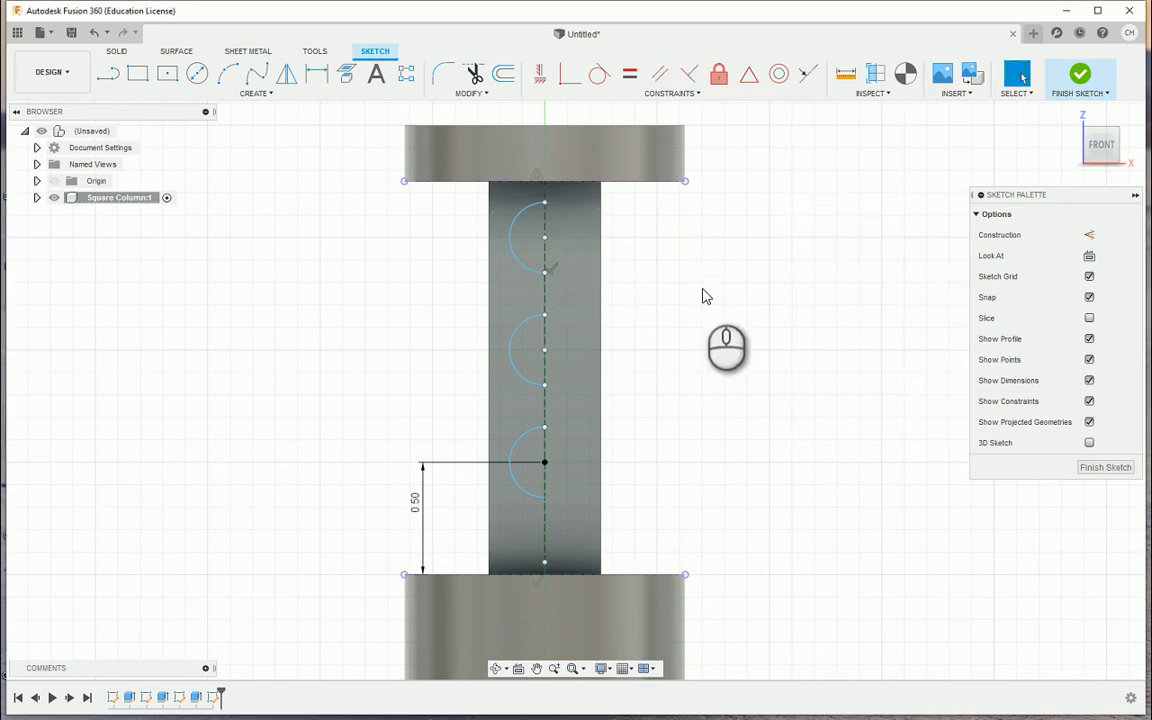
right_click(373, 231)
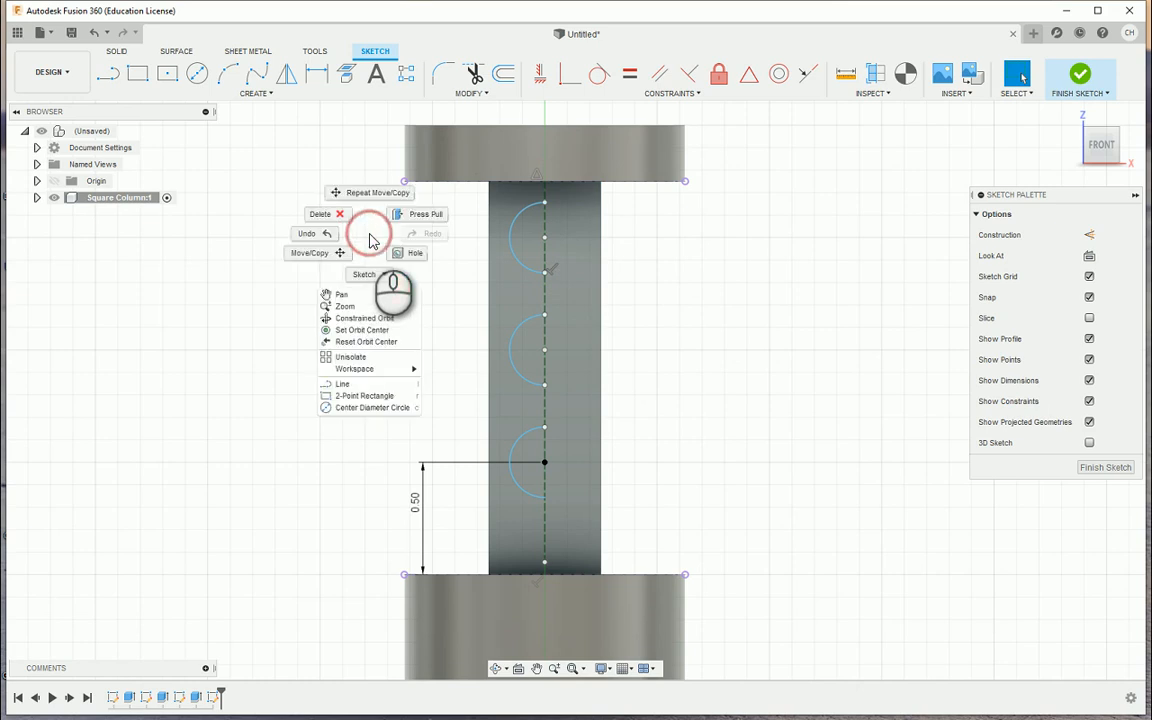
click(373, 232)
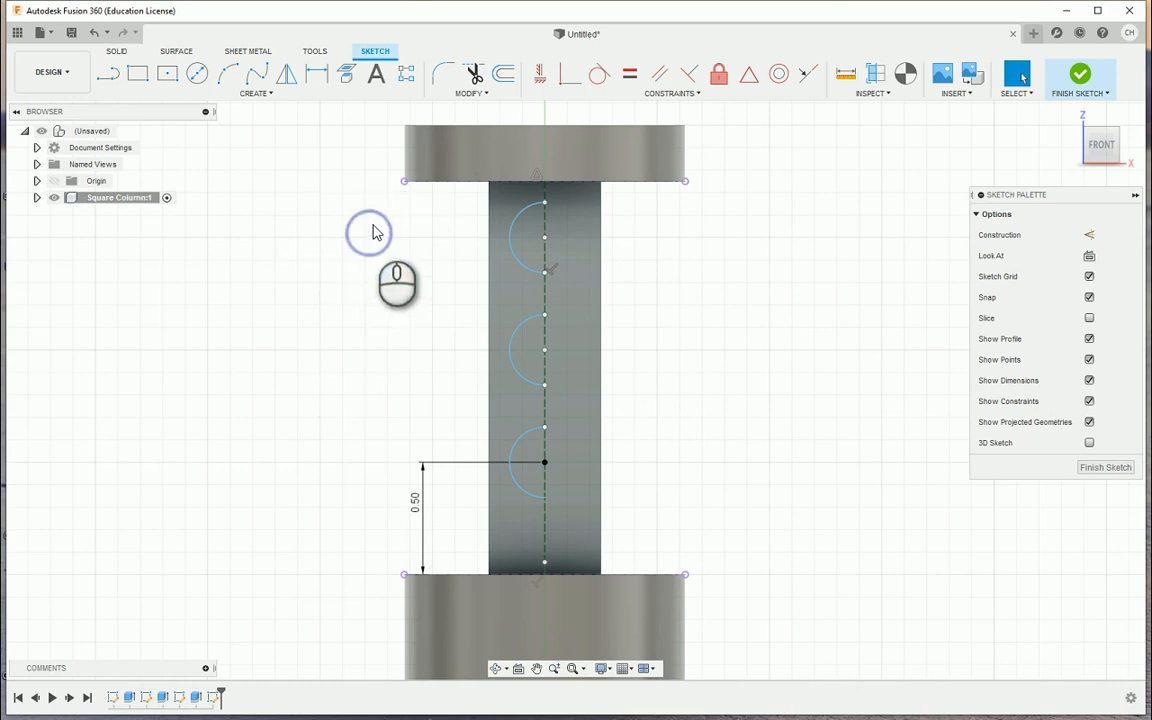
Step: Apply Equal constraints linking the upper arc to the middle arc and the middle arc to the lowest arc
click(628, 77)
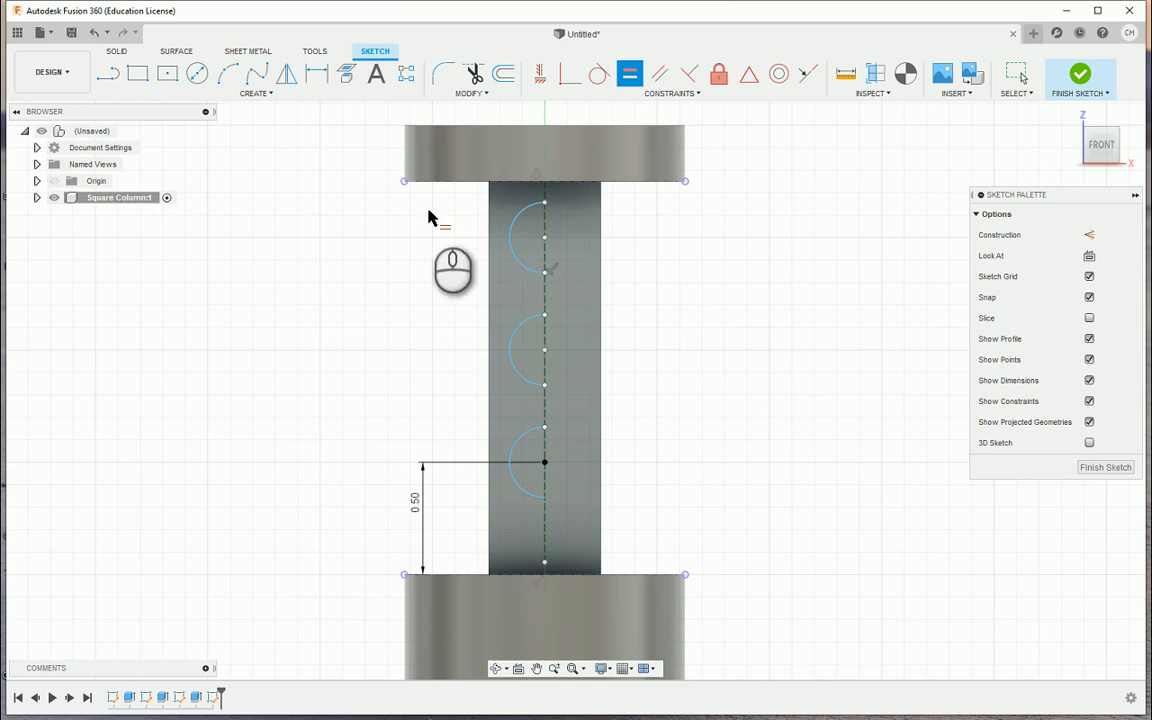
click(515, 229)
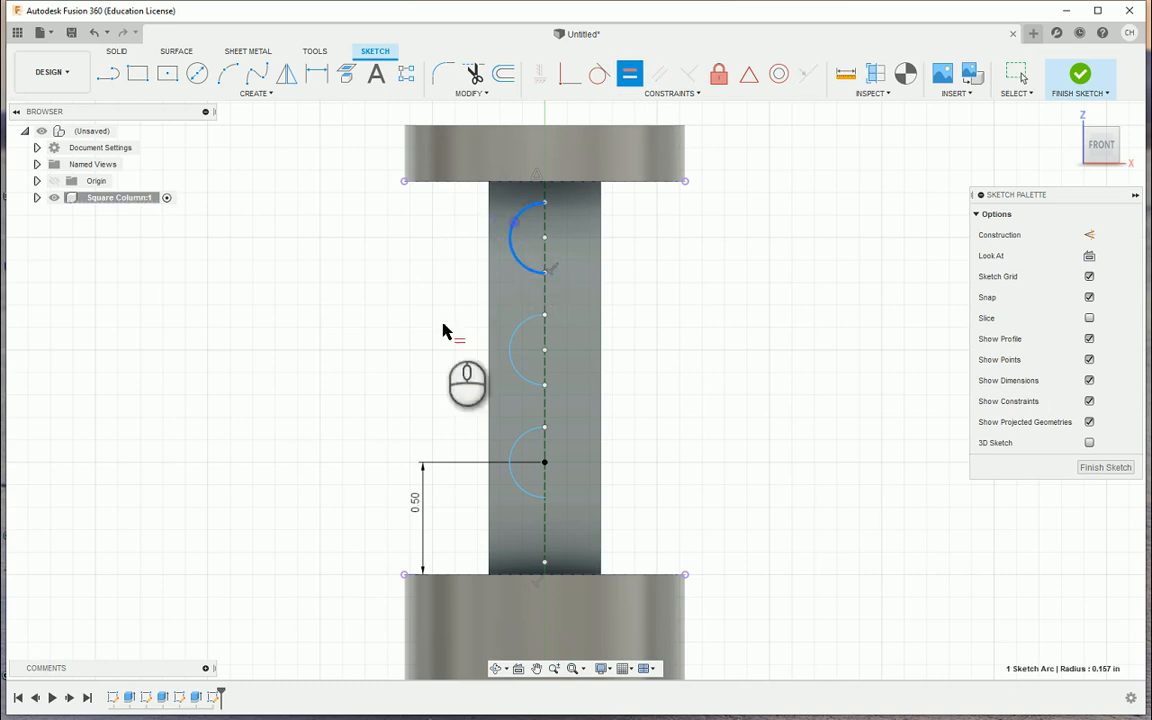
click(514, 332)
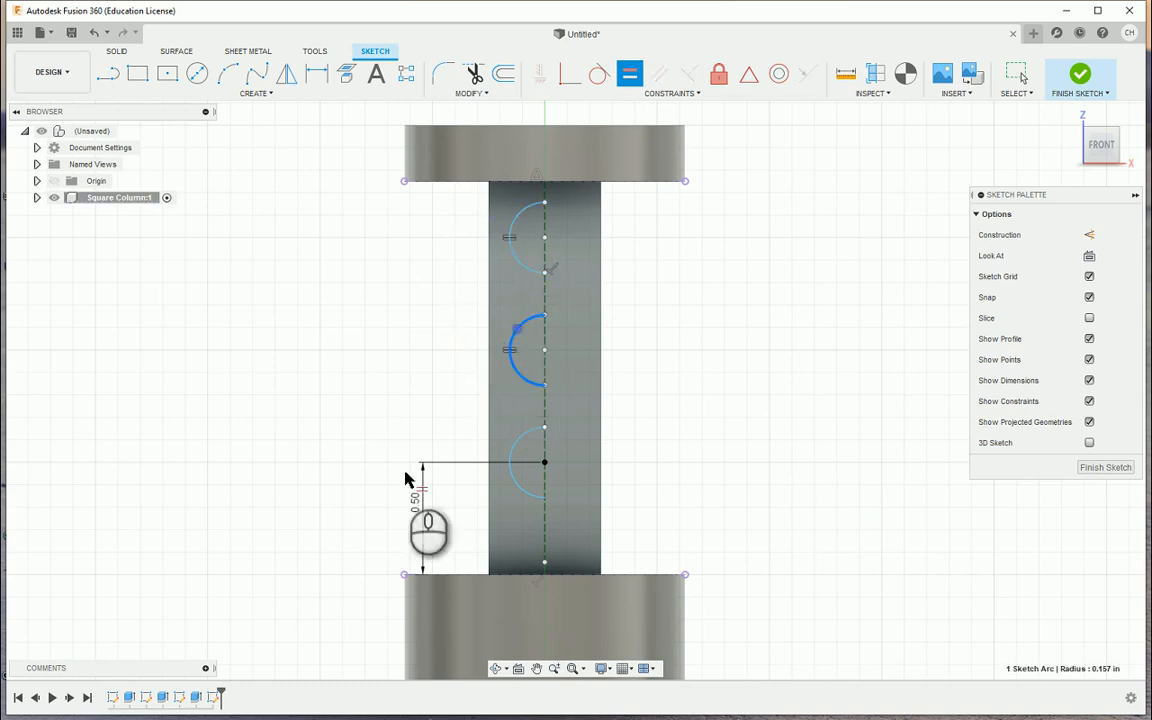
click(510, 483)
right_click(358, 292)
click(395, 293)
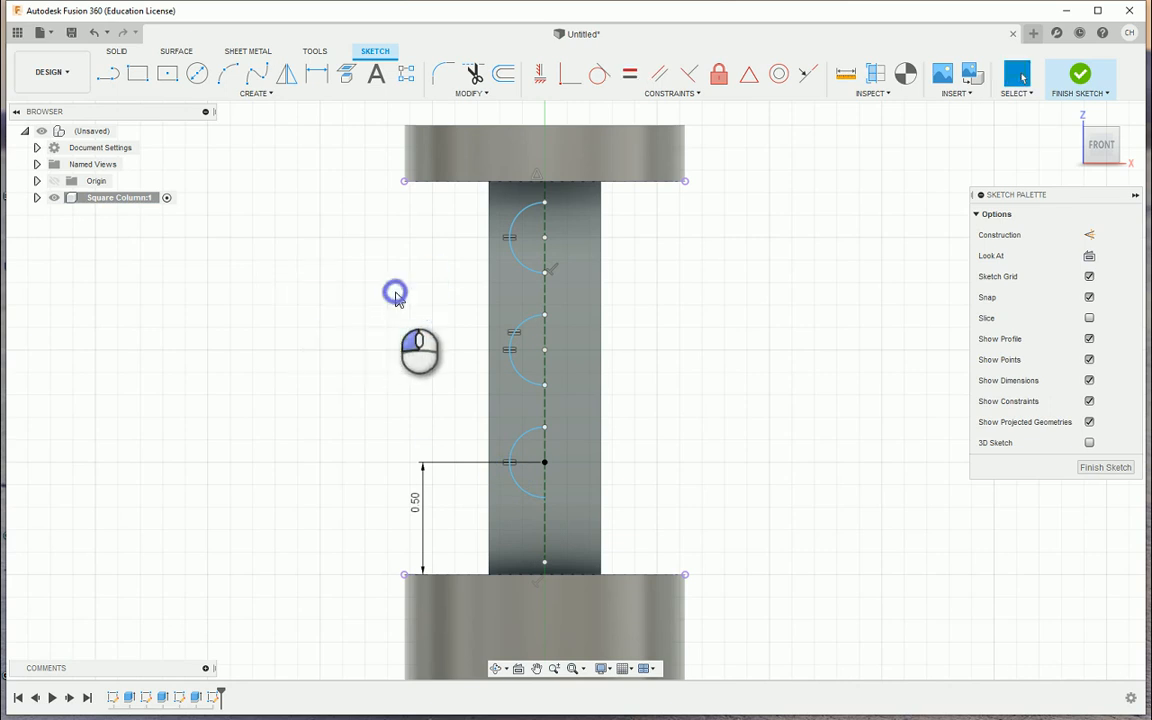
Step: Dimension the lowest arc's radius as 0.125 in
click(319, 76)
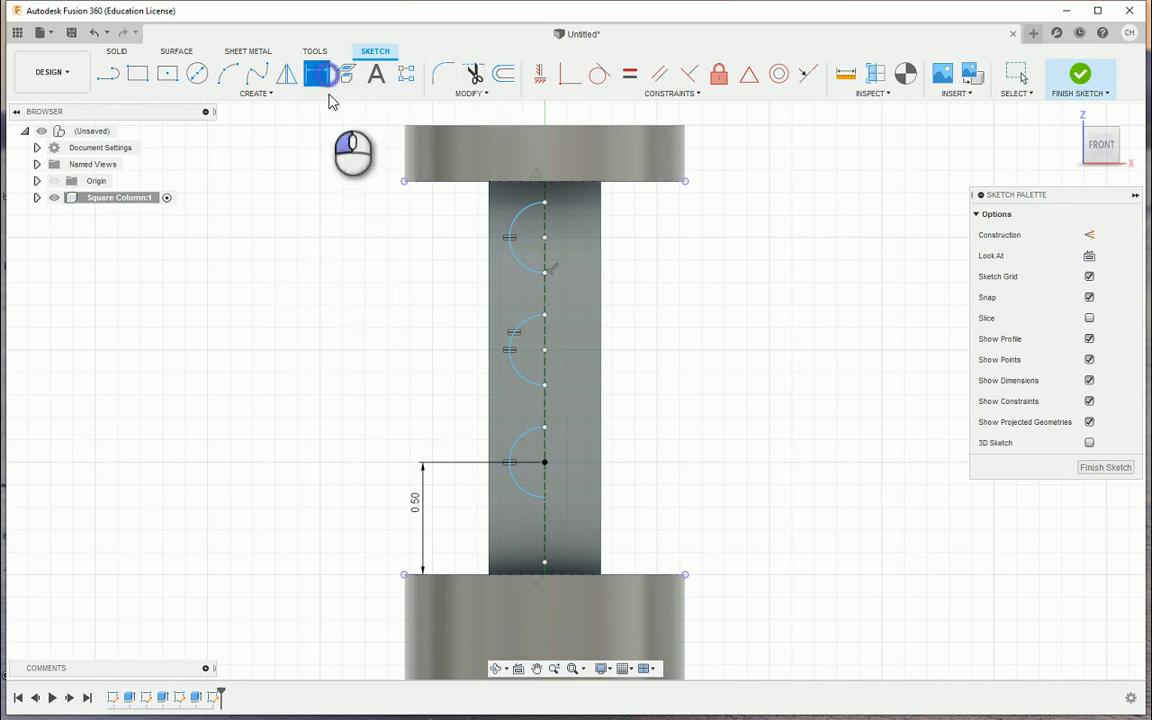
click(516, 438)
click(418, 399)
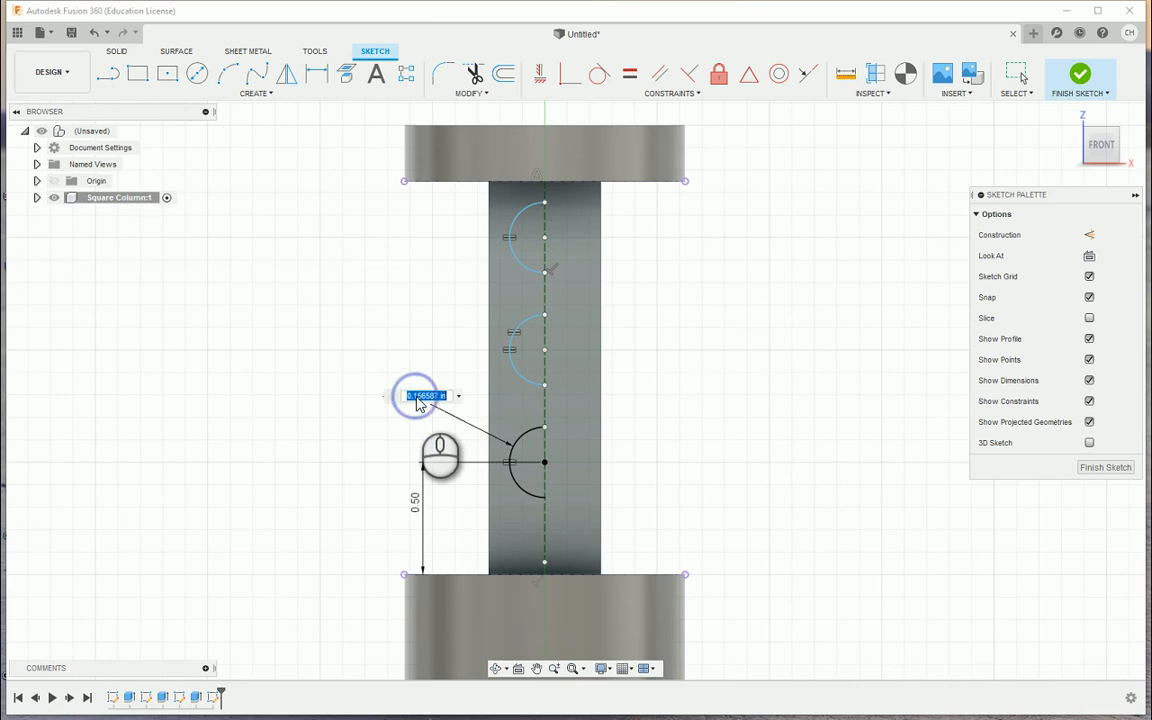
text(.125)
key(Return)
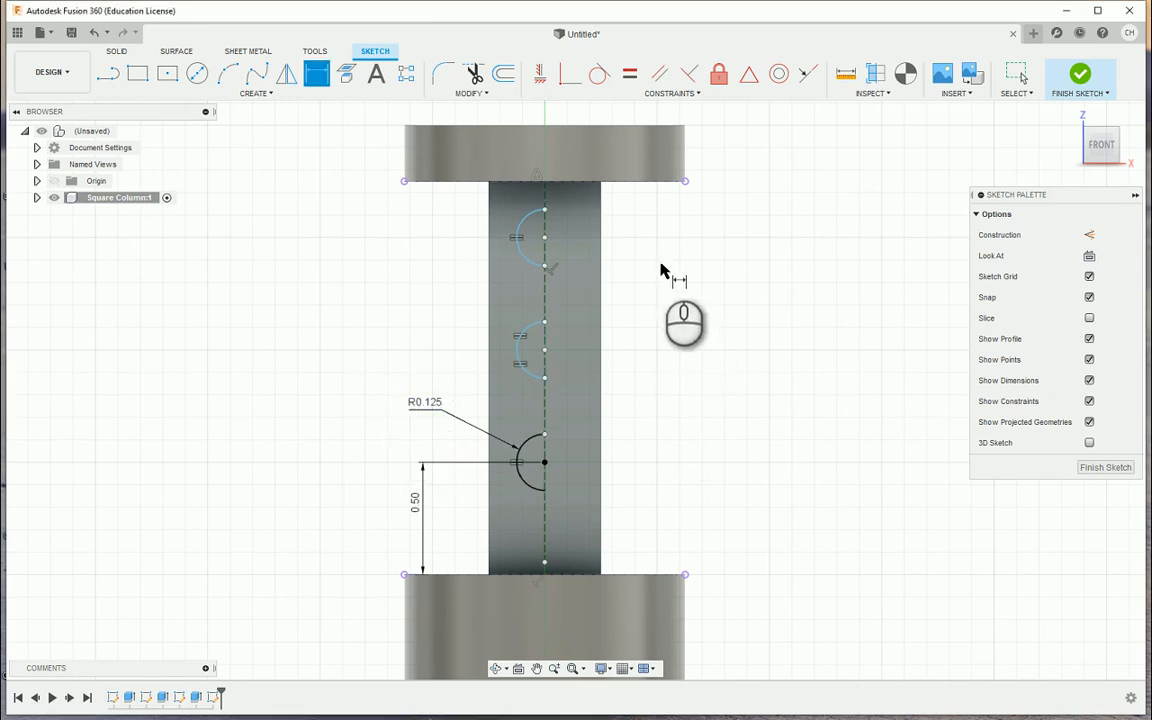
right_click(337, 247)
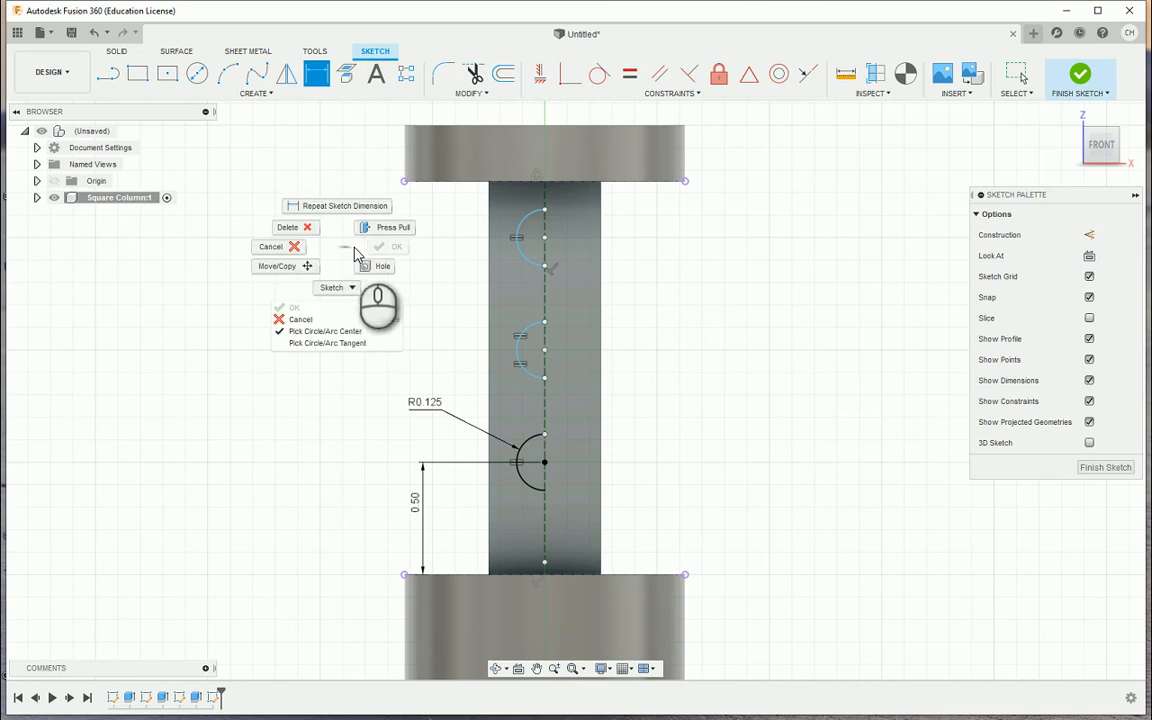
click(300, 241)
Step: Dimension the vertical spacing between the lowest and middle arc centers as 0.50 in
key(d)
click(516, 462)
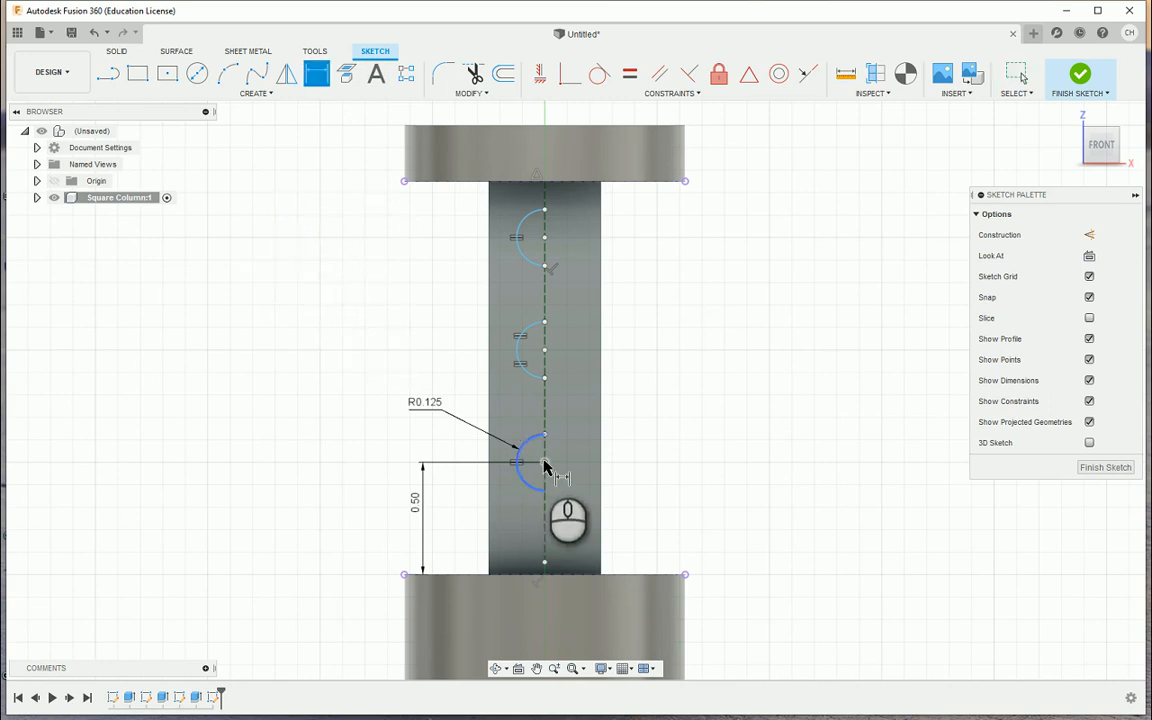
click(544, 352)
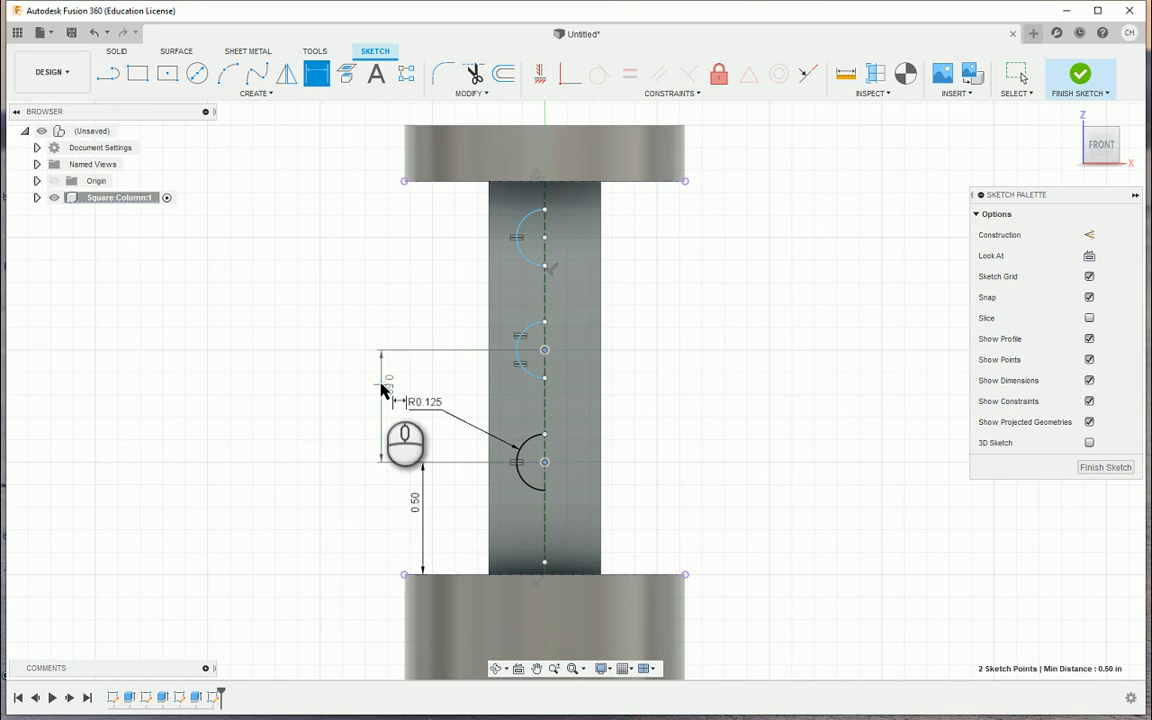
click(383, 390)
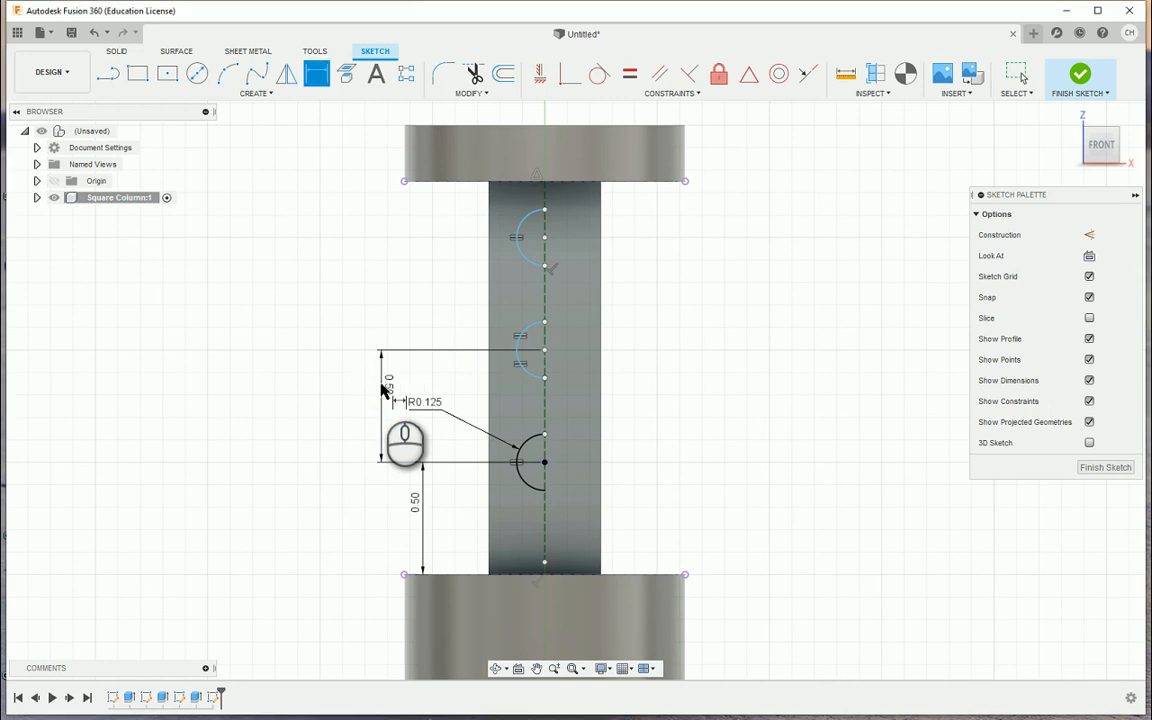
key(Return)
Step: Dimension the spacing between the middle and upper arc centers as 0.5 in and end dimensioning
click(545, 351)
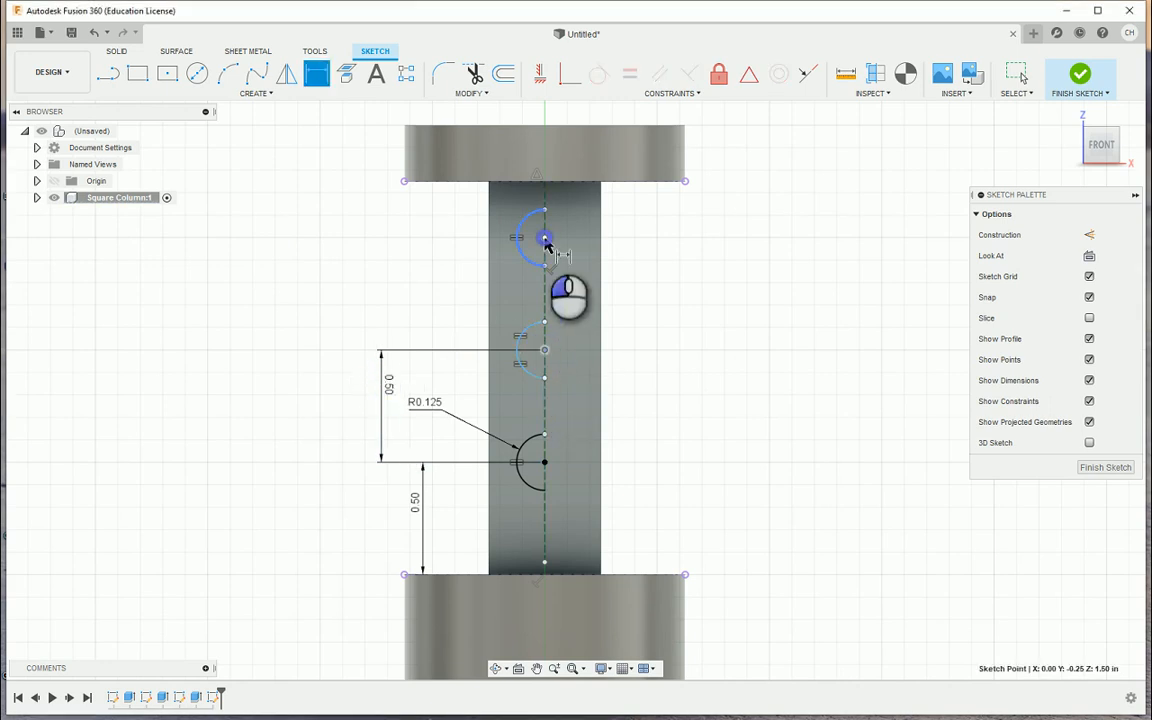
click(545, 240)
click(393, 280)
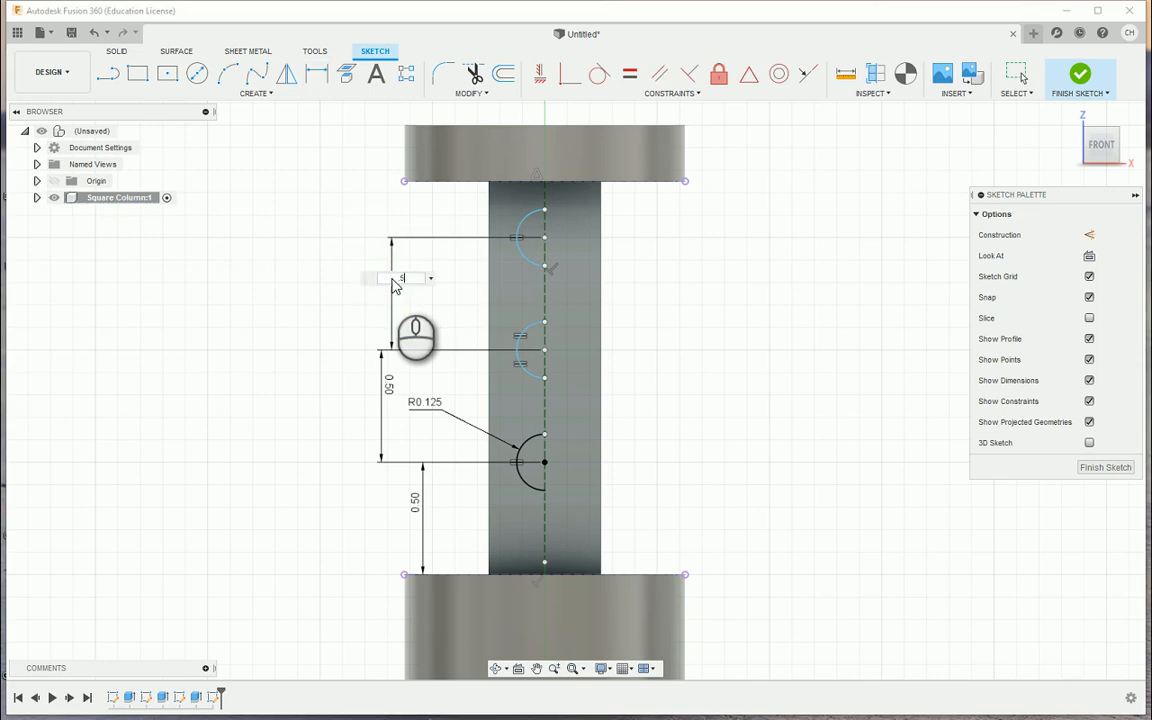
key(Return)
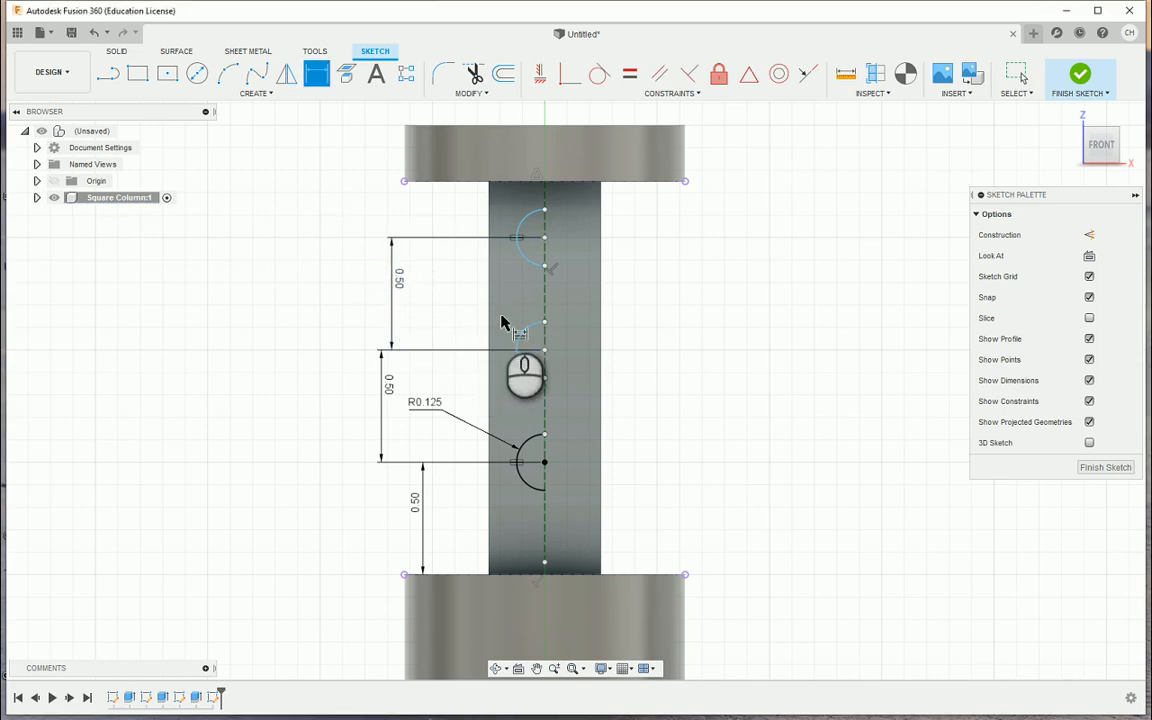
right_click(671, 284)
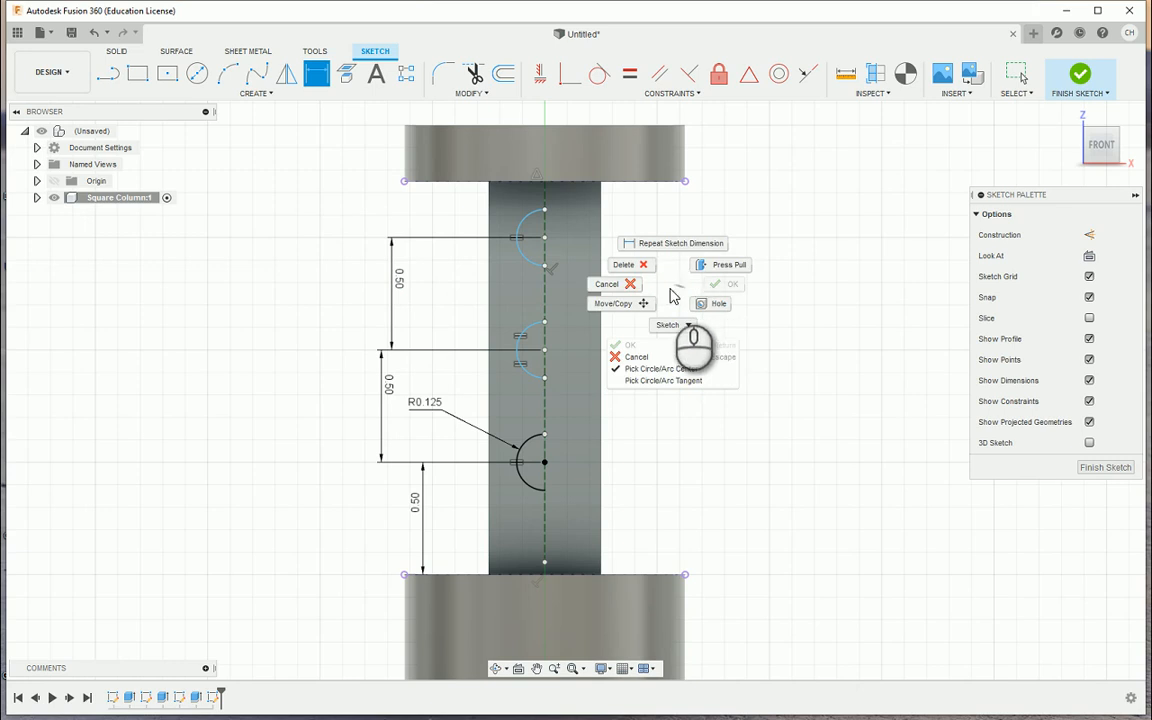
click(648, 289)
right_click(632, 266)
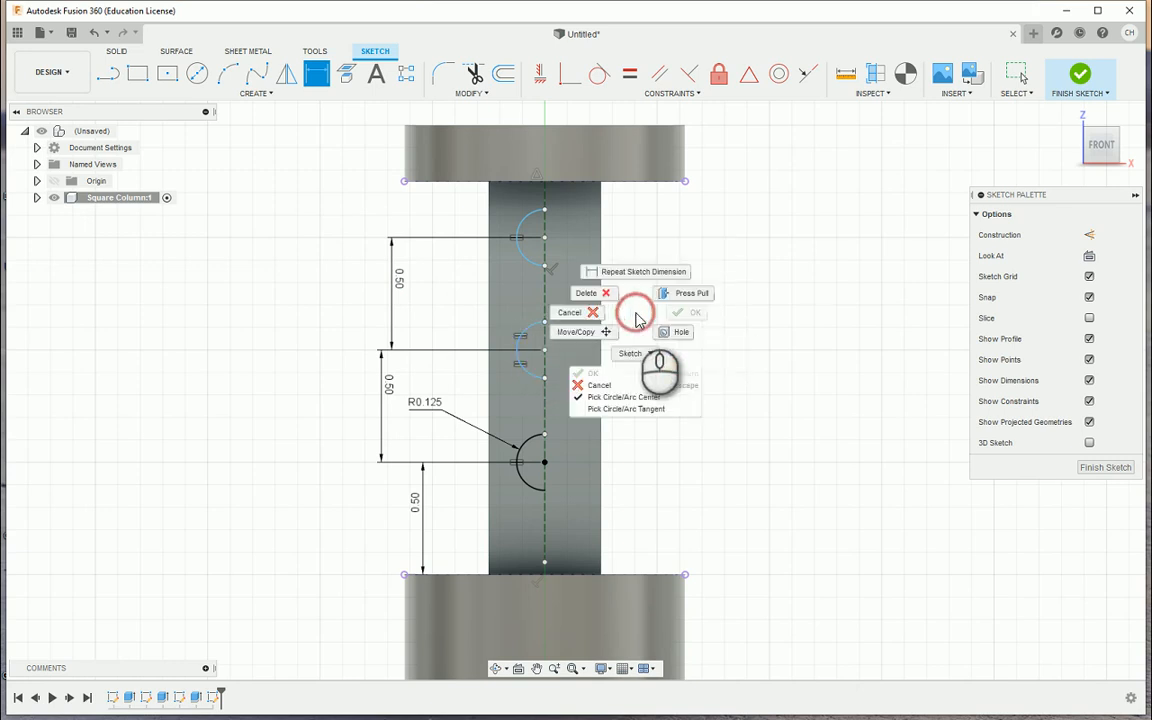
click(607, 315)
Step: Pull the middle arc off the centerline to test its freedom, and constrain its center vertically to the lowest arc's center
mouse_move(529, 327)
mouse_down()
mouse_move(435, 340)
mouse_move(424, 363)
mouse_move(435, 381)
mouse_move(455, 321)
mouse_move(540, 280)
mouse_move(614, 308)
mouse_move(607, 334)
mouse_move(437, 329)
mouse_move(421, 341)
mouse_move(493, 295)
mouse_move(528, 289)
mouse_move(445, 292)
mouse_up()
click(763, 320)
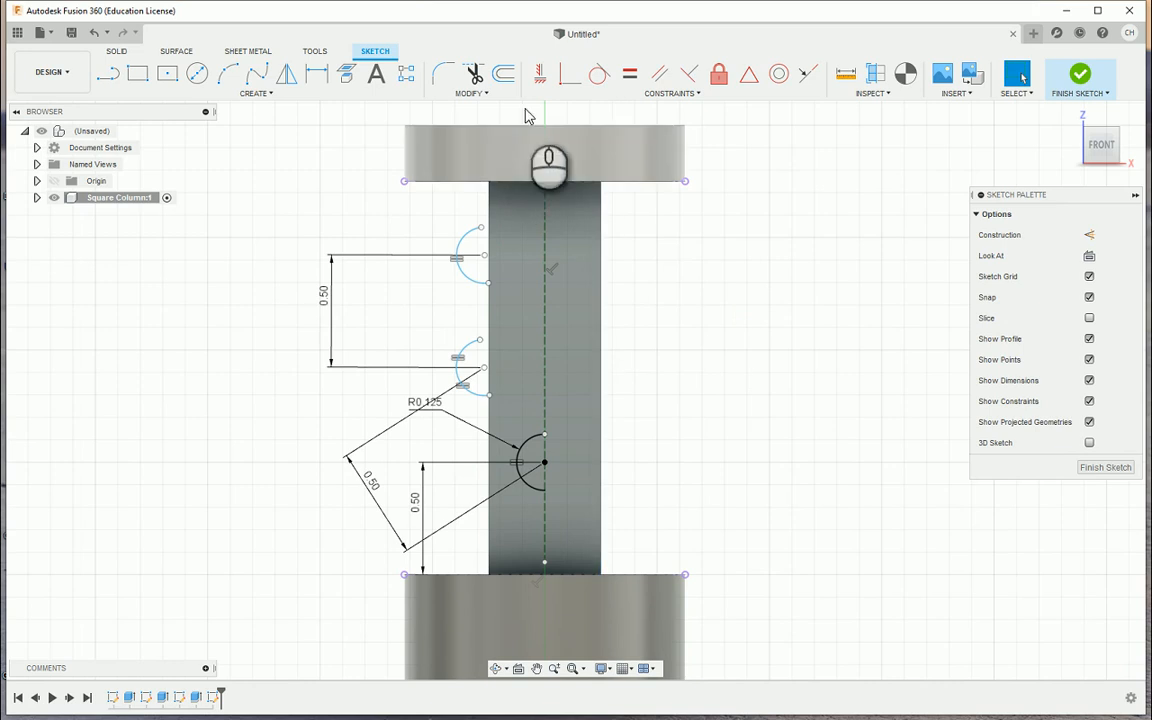
click(540, 76)
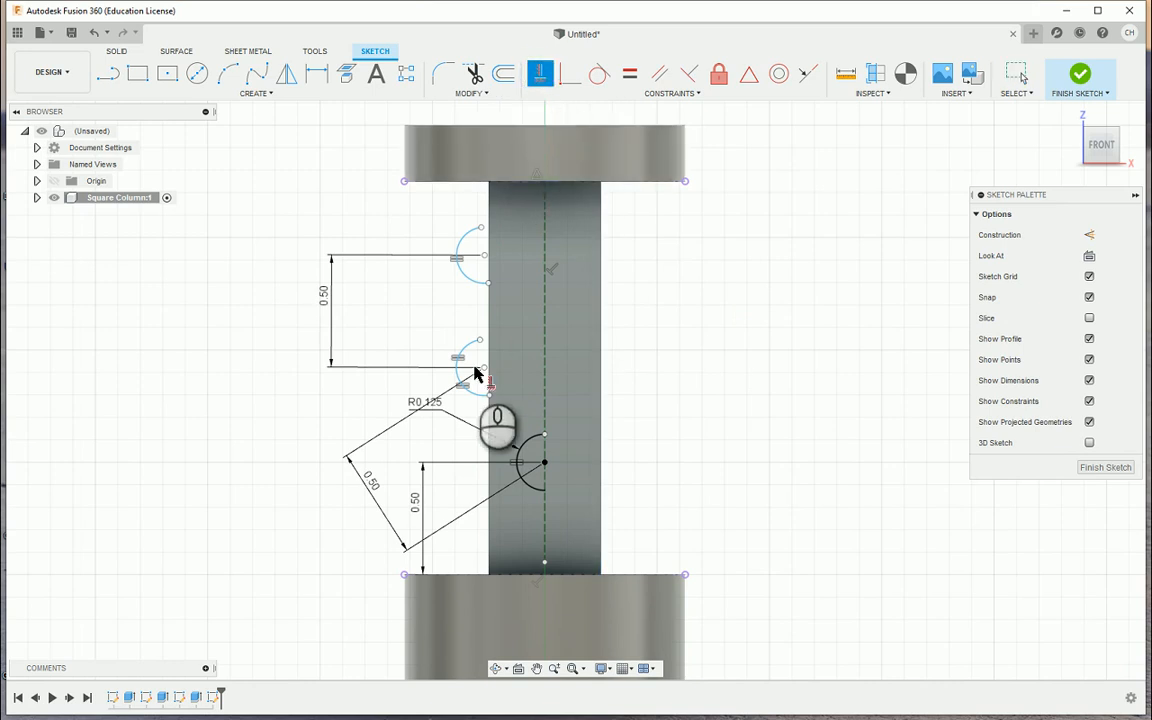
click(484, 369)
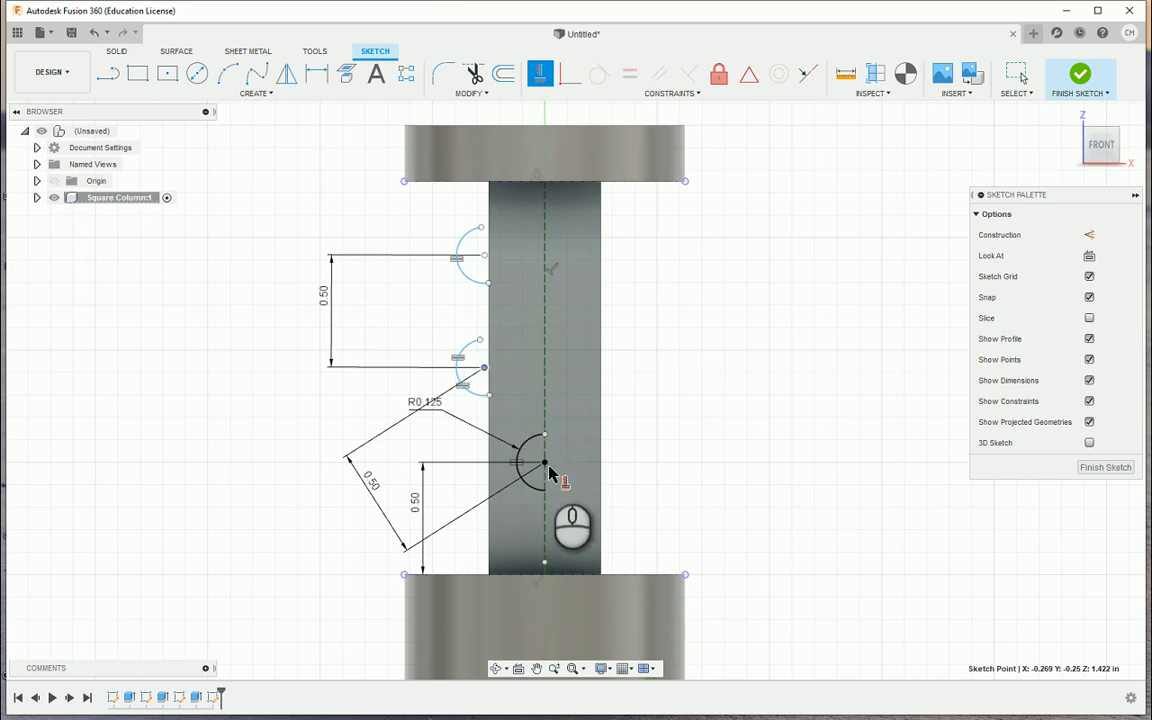
click(548, 468)
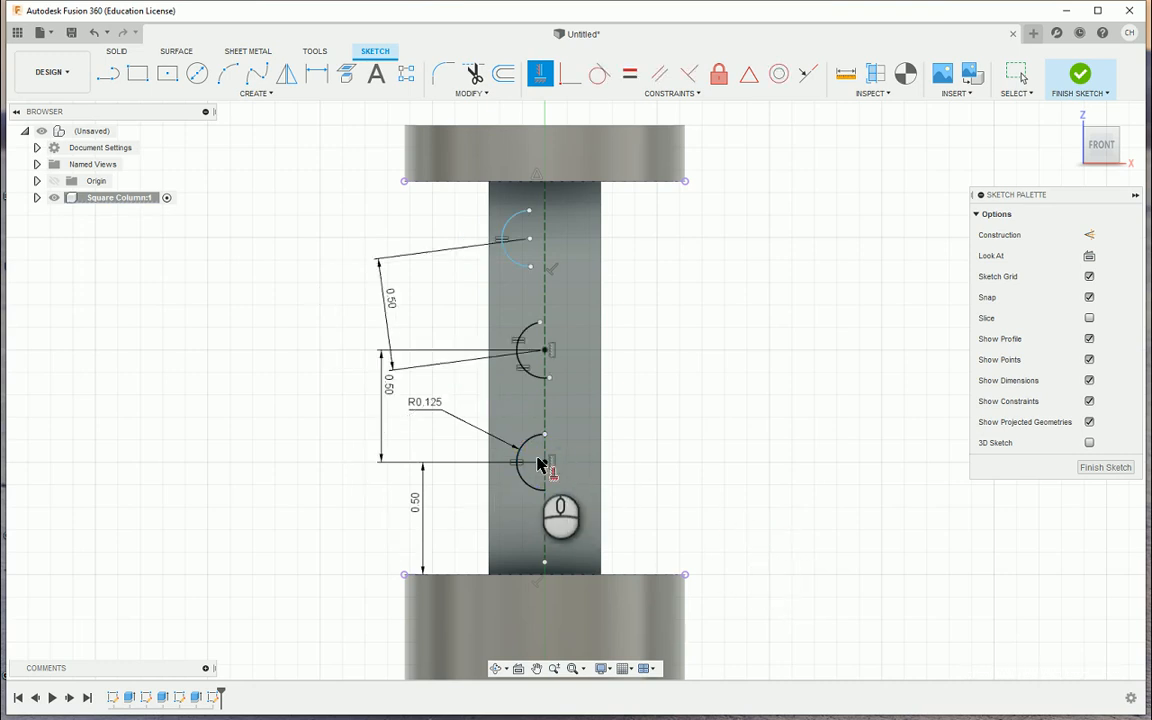
Step: Constrain the upper arc's center vertically to the middle arc's center, and both middle-arc endpoints vertically to their own center
click(545, 352)
click(530, 240)
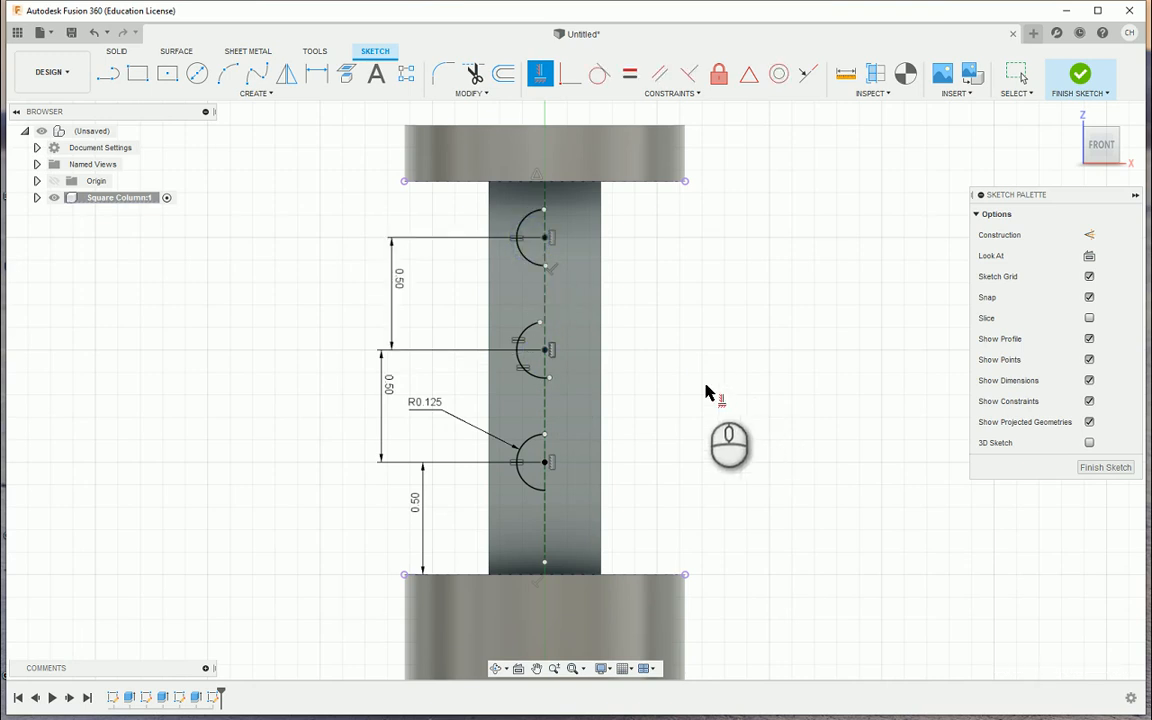
scroll(543, 327, up, 3)
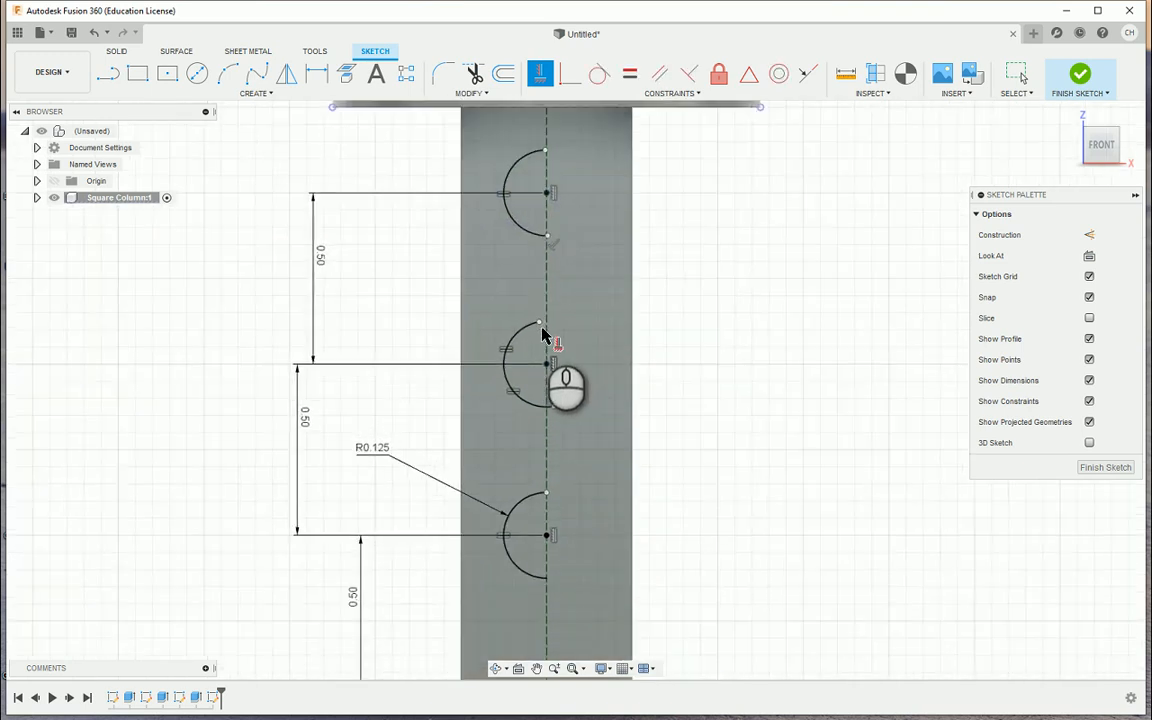
scroll(542, 330, up, 3)
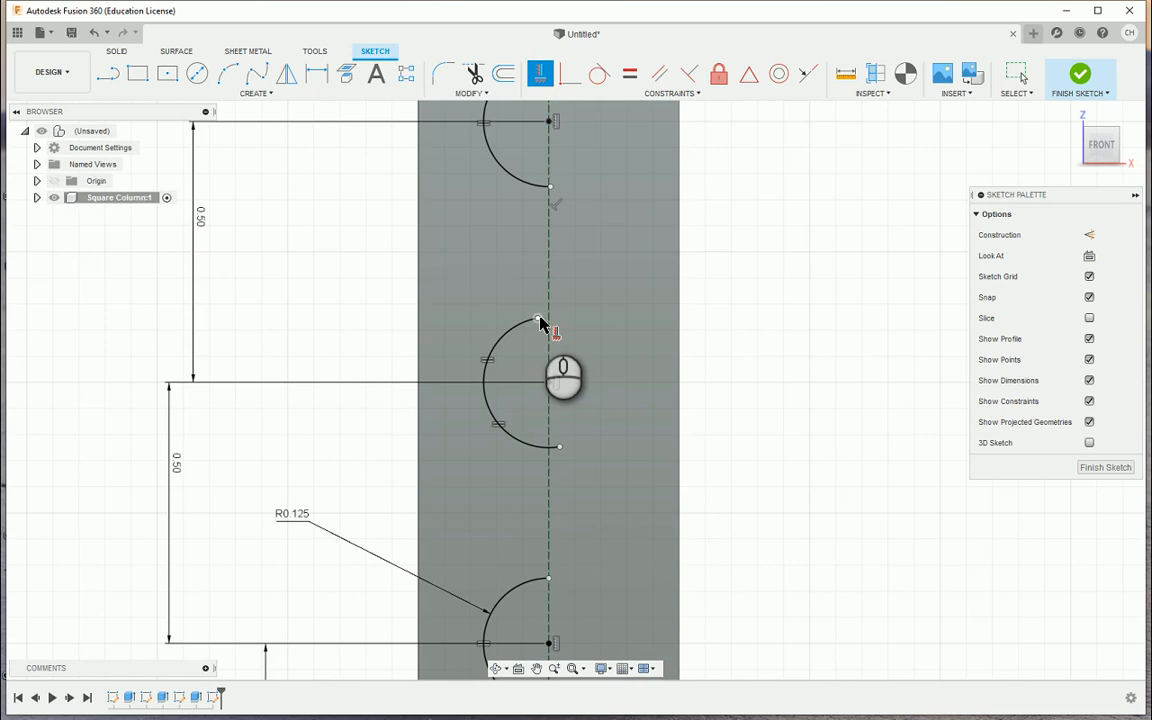
click(537, 319)
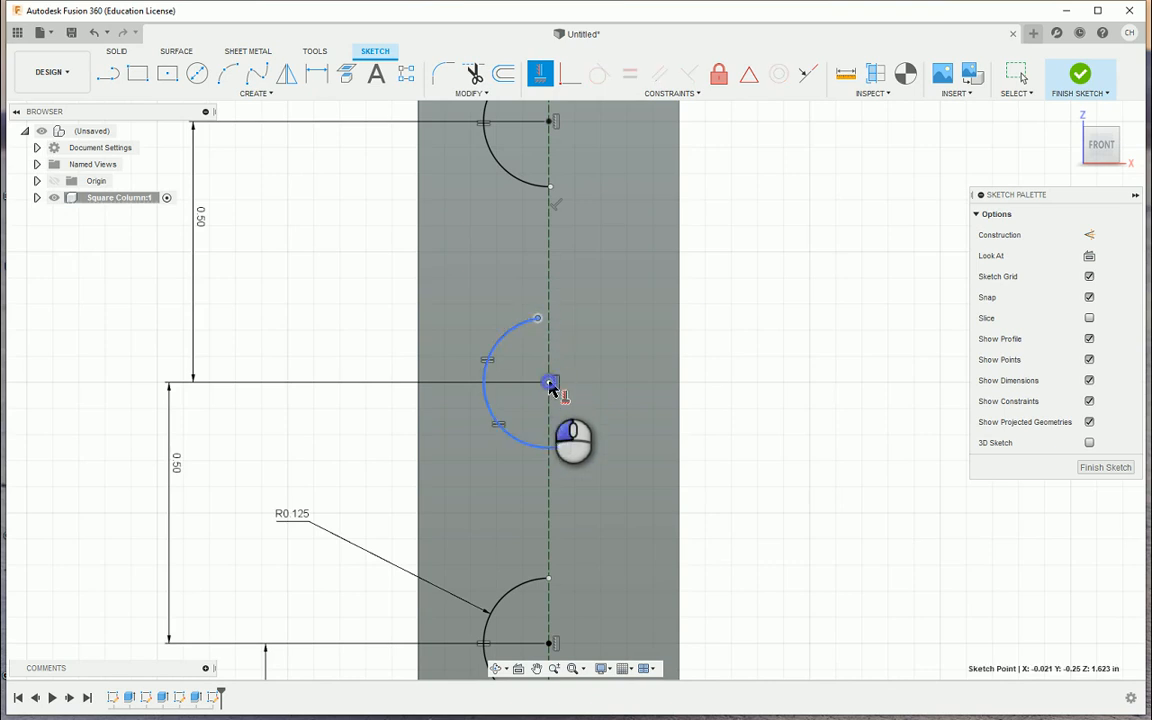
click(549, 384)
click(561, 447)
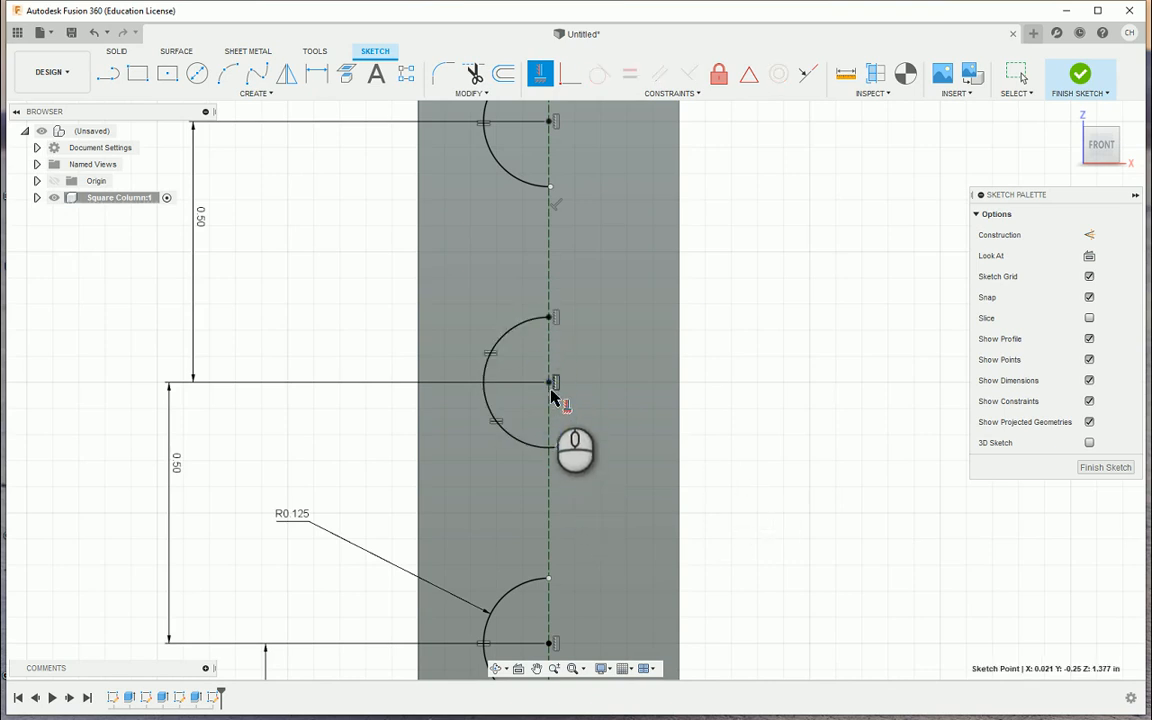
Step: Constrain both endpoints of the upper arc vertically to that arc's center
scroll(620, 328, down, 3)
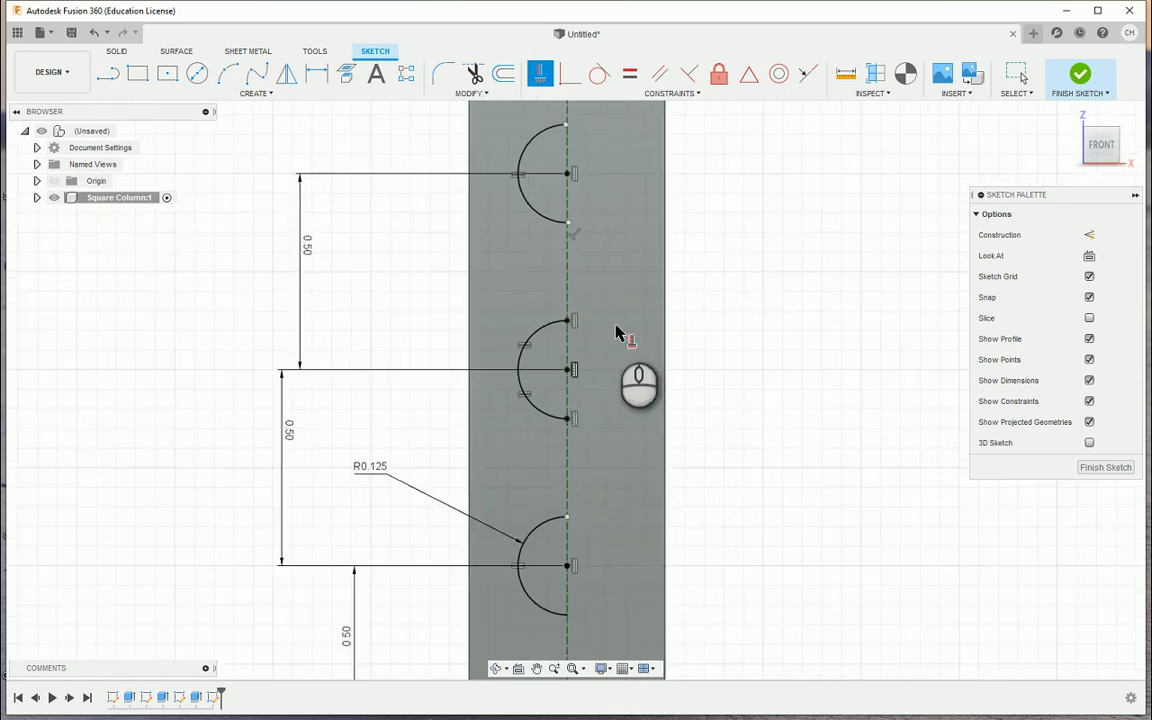
middle_drag(598, 136, 603, 225)
scroll(604, 233, up, 3)
scroll(605, 241, up, 3)
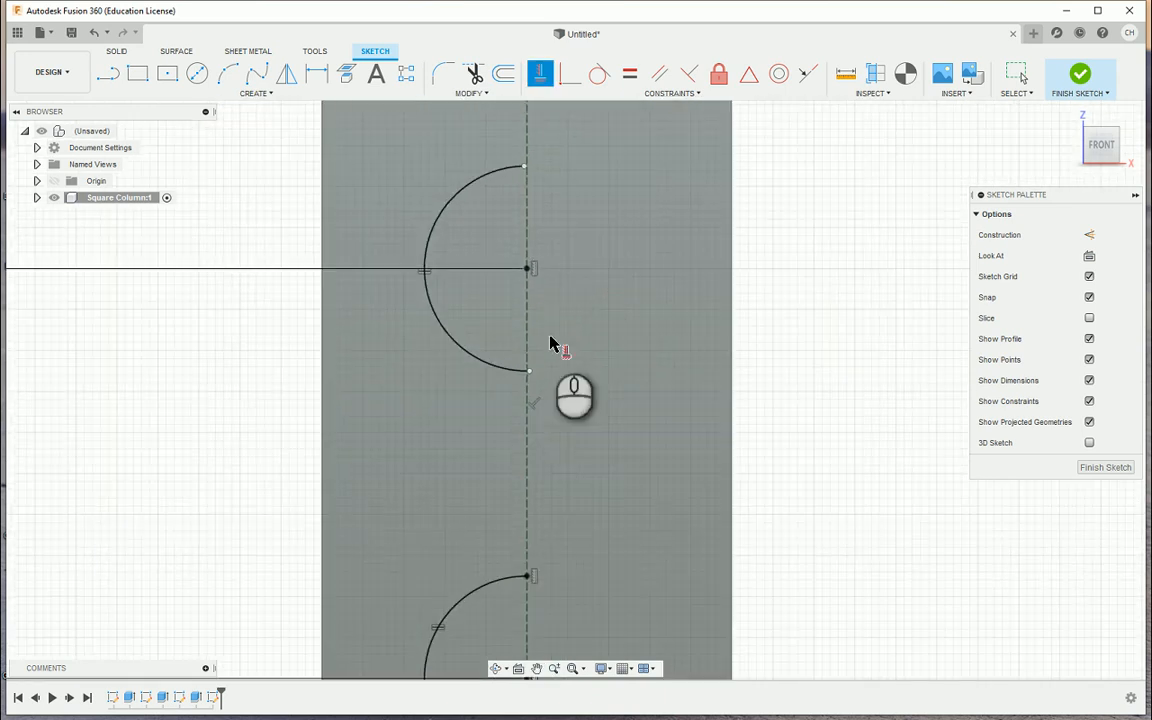
click(529, 375)
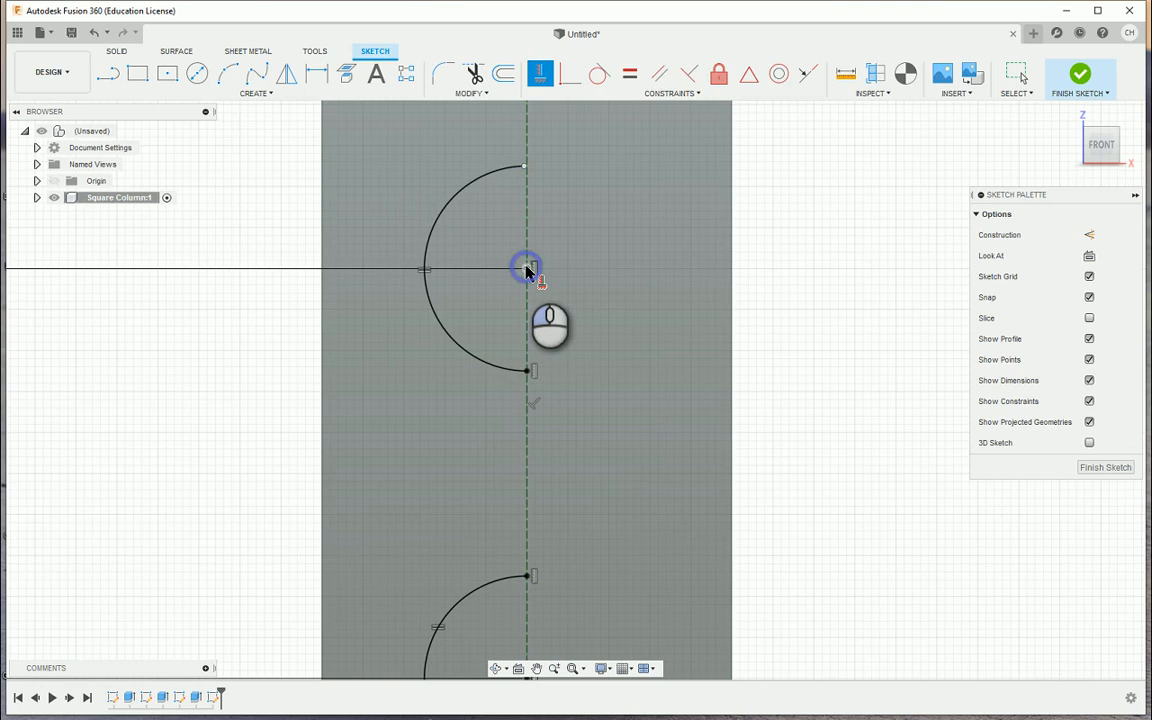
click(527, 269)
click(525, 166)
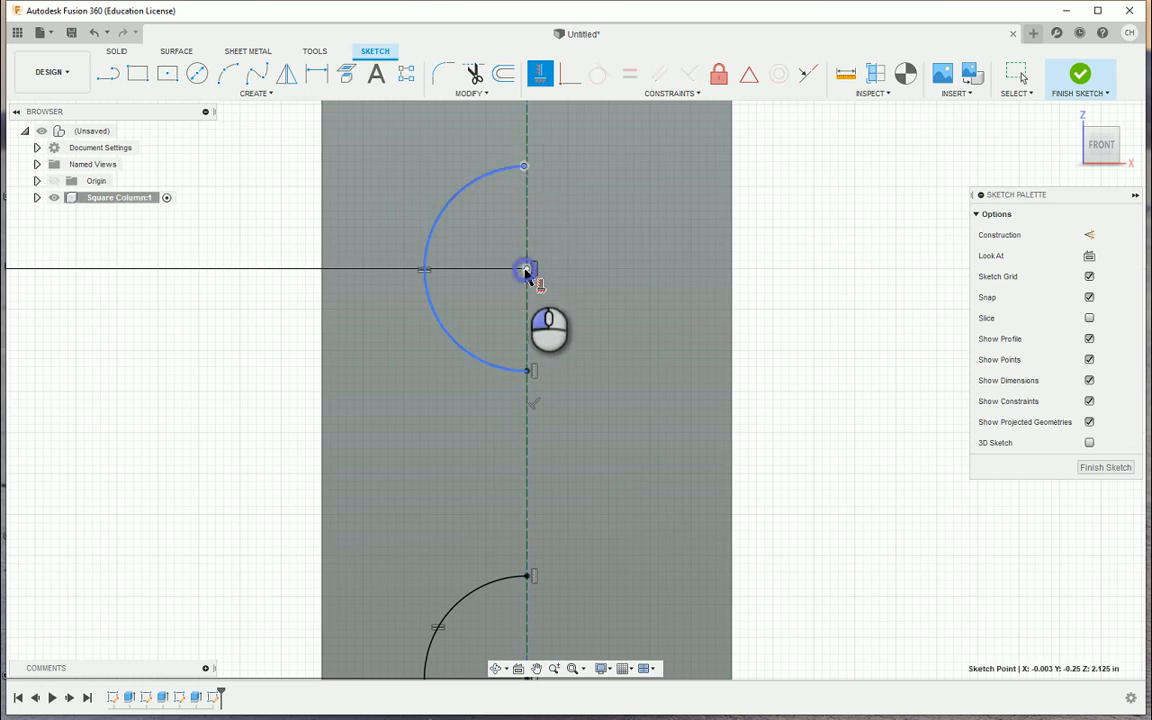
click(526, 270)
Step: Constrain the lowest arc's upper endpoint vertically to its center and end the constraint command
scroll(390, 317, down, 3)
middle_drag(401, 411, 467, 261)
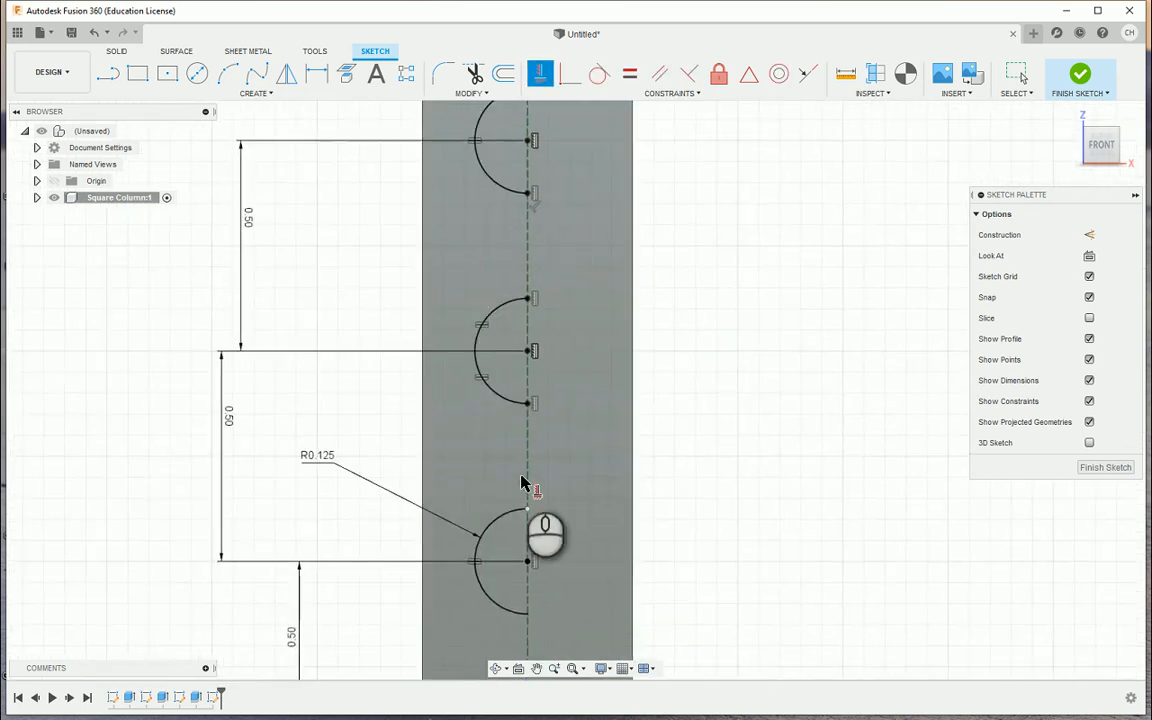
middle_drag(521, 483, 524, 411)
scroll(547, 444, up, 4)
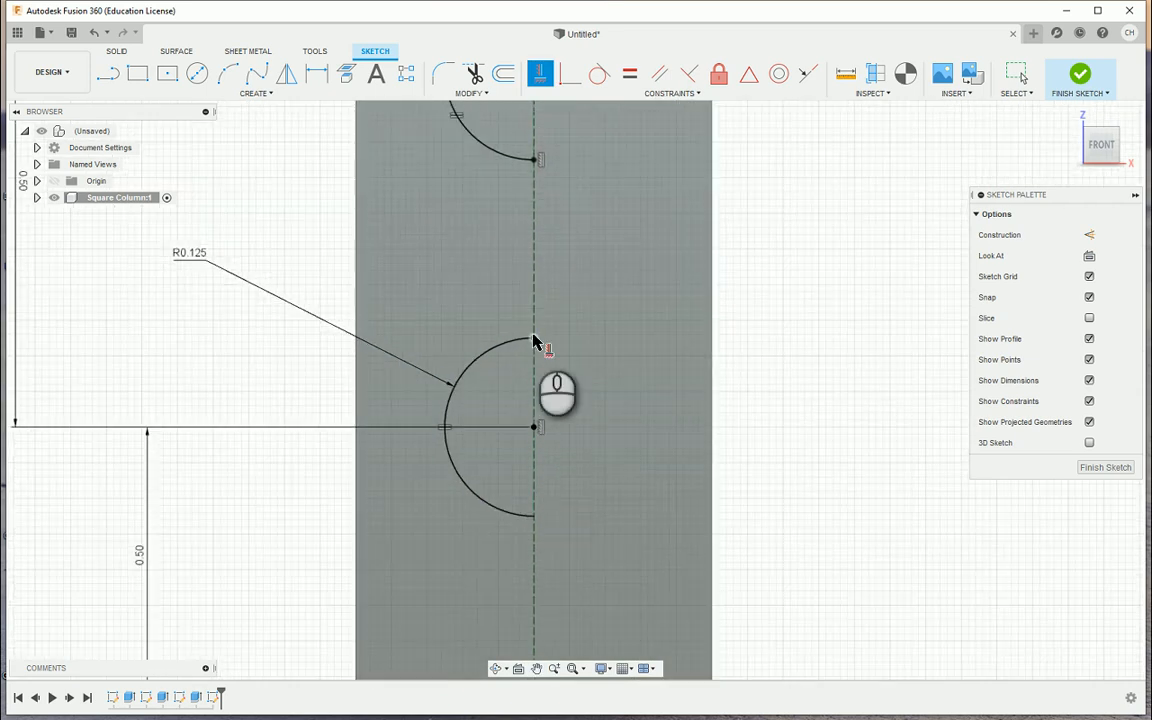
click(533, 339)
click(368, 311)
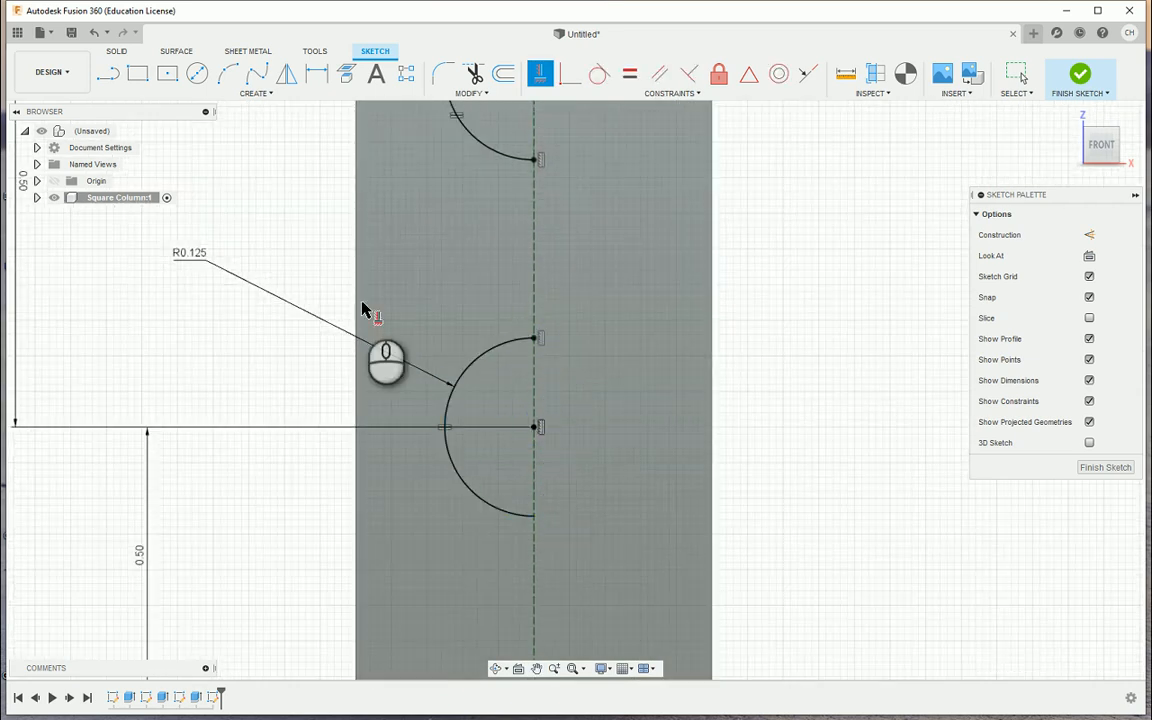
scroll(488, 391, down, 3)
right_drag(594, 401, 662, 396)
click(651, 297)
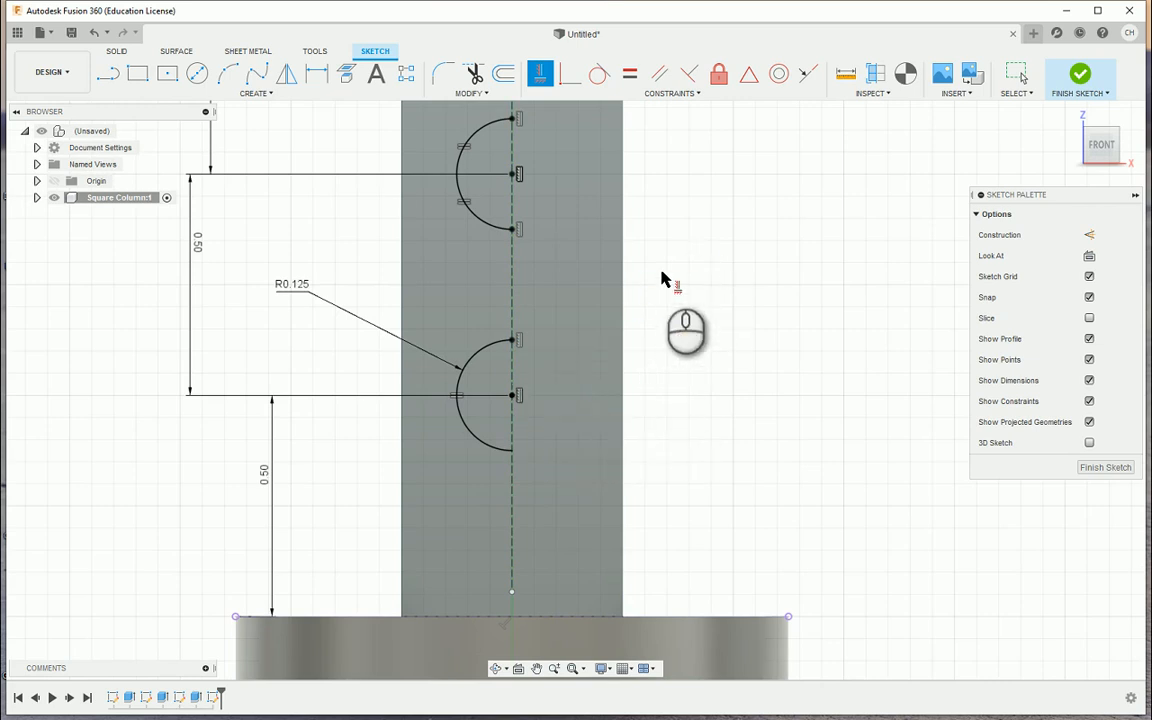
key(Escape)
Step: Close each of the three half-circle arcs with a straight vertical line between its endpoints, and finish the sketch
scroll(625, 322, down, 4)
mouse_move(625, 324)
middle_down()
mouse_move(607, 499)
mouse_move(610, 350)
middle_up()
scroll(603, 485, down, 1)
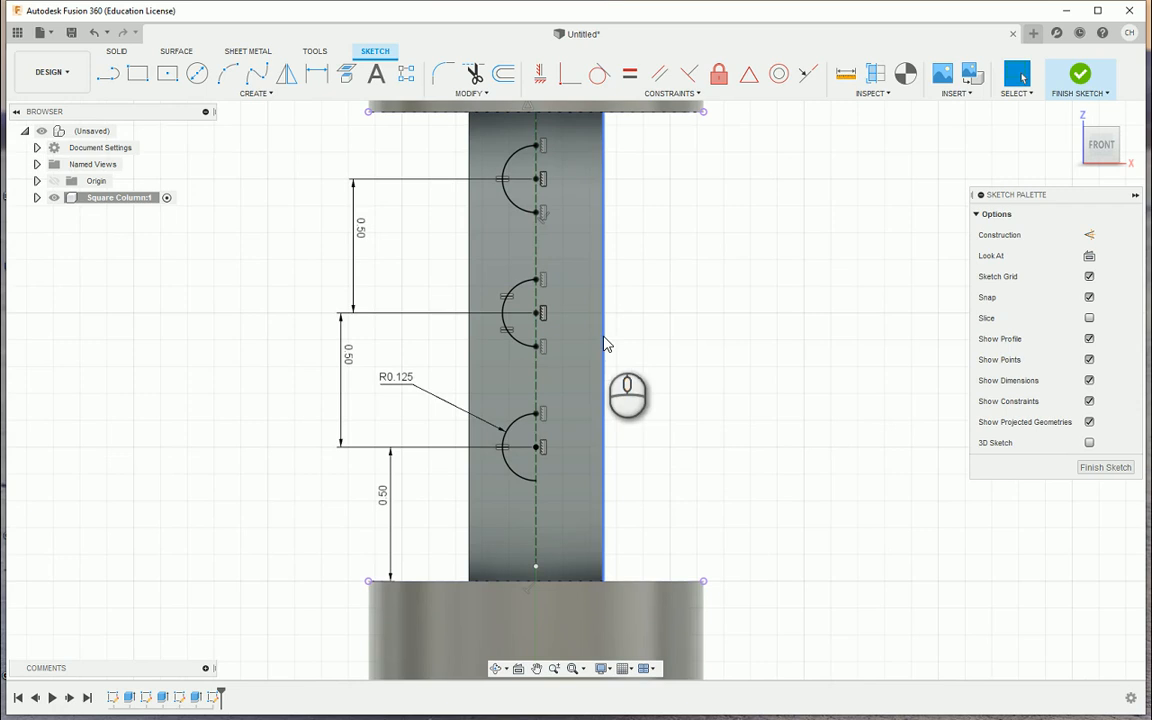
click(105, 78)
click(537, 146)
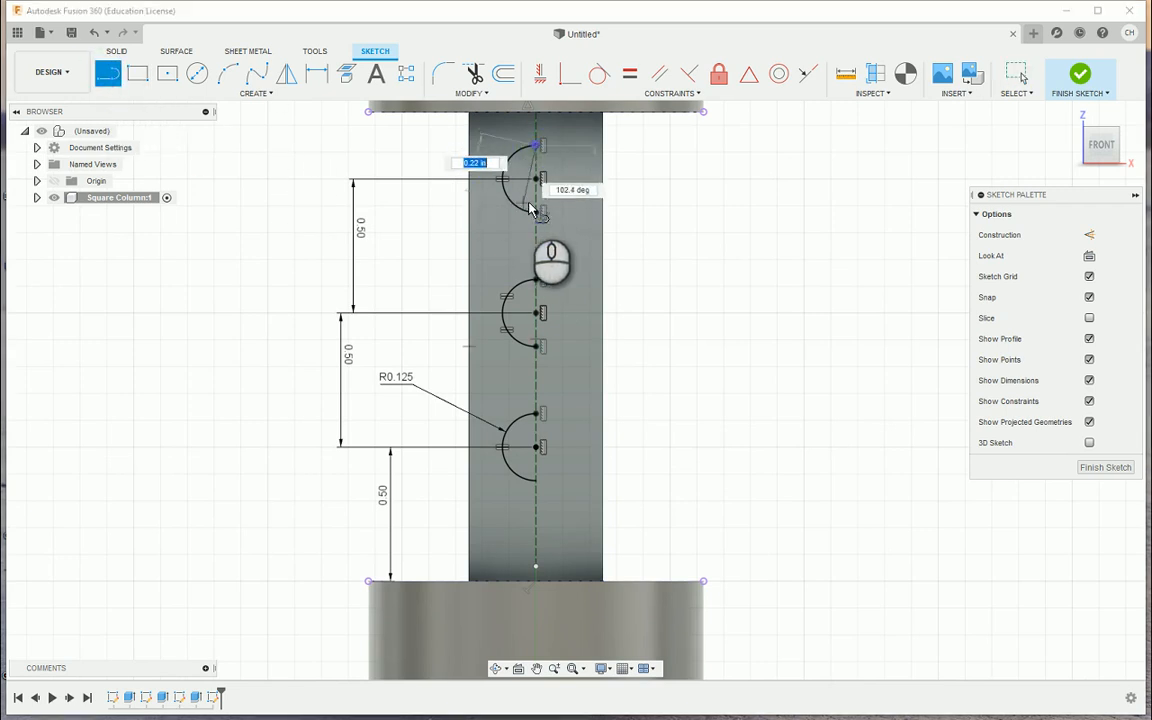
click(537, 211)
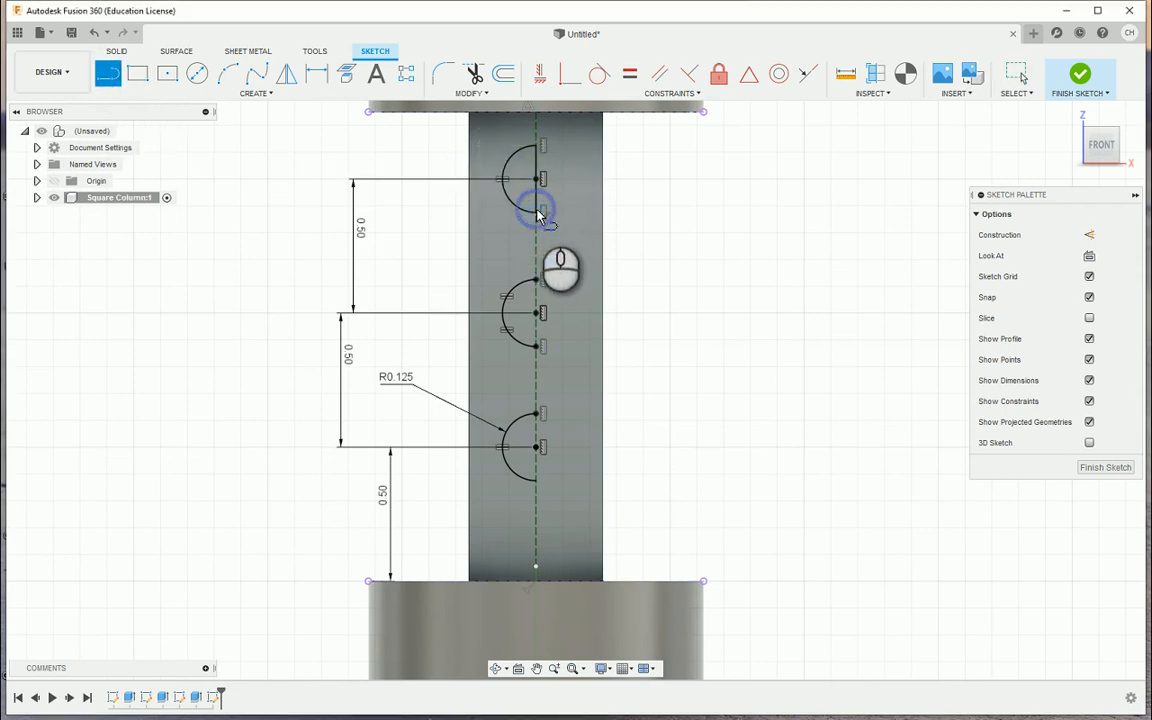
click(537, 279)
click(537, 346)
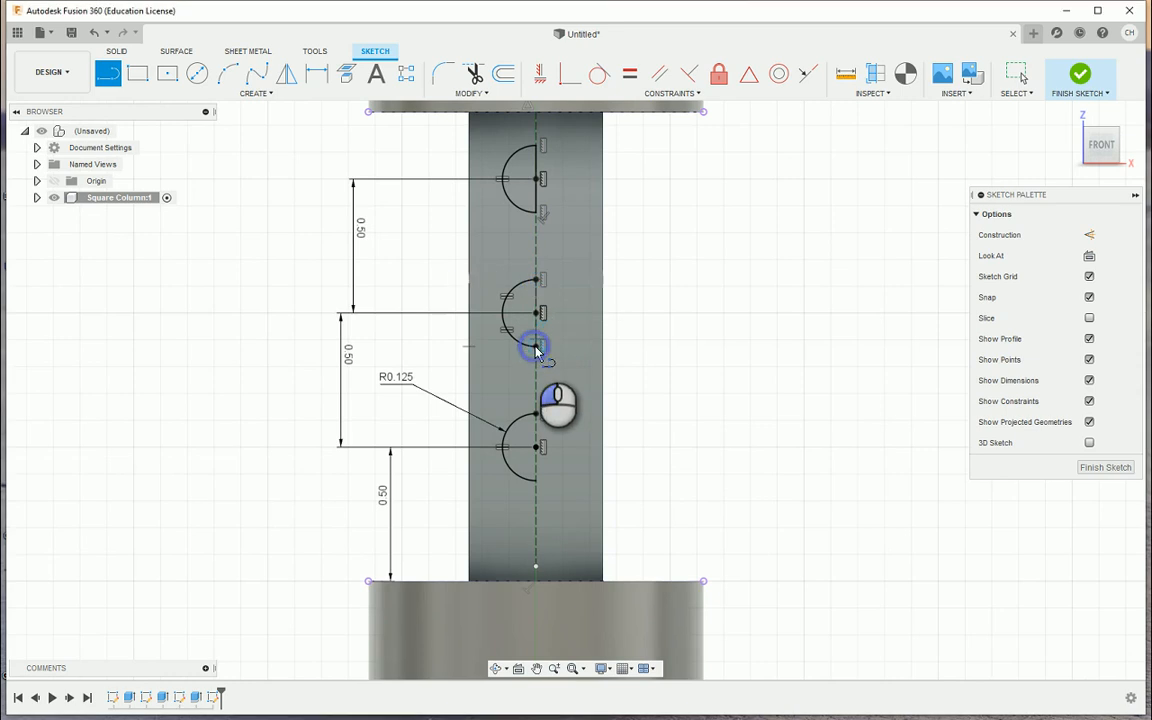
click(537, 413)
click(537, 480)
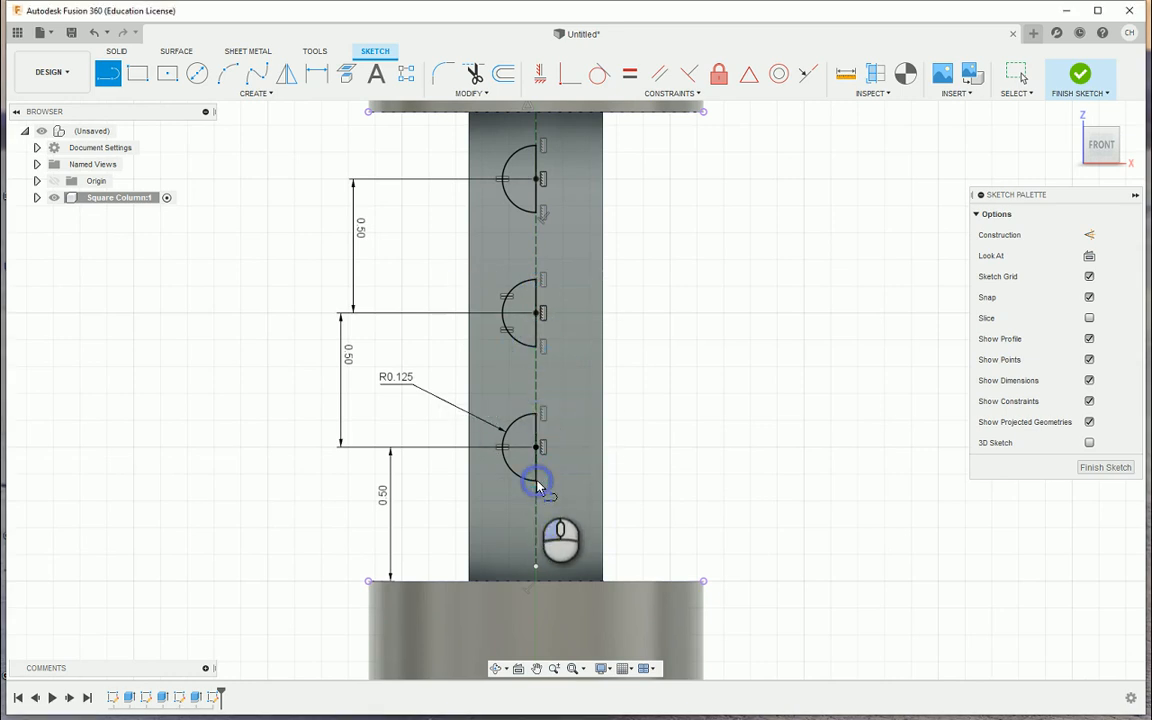
right_click(676, 345)
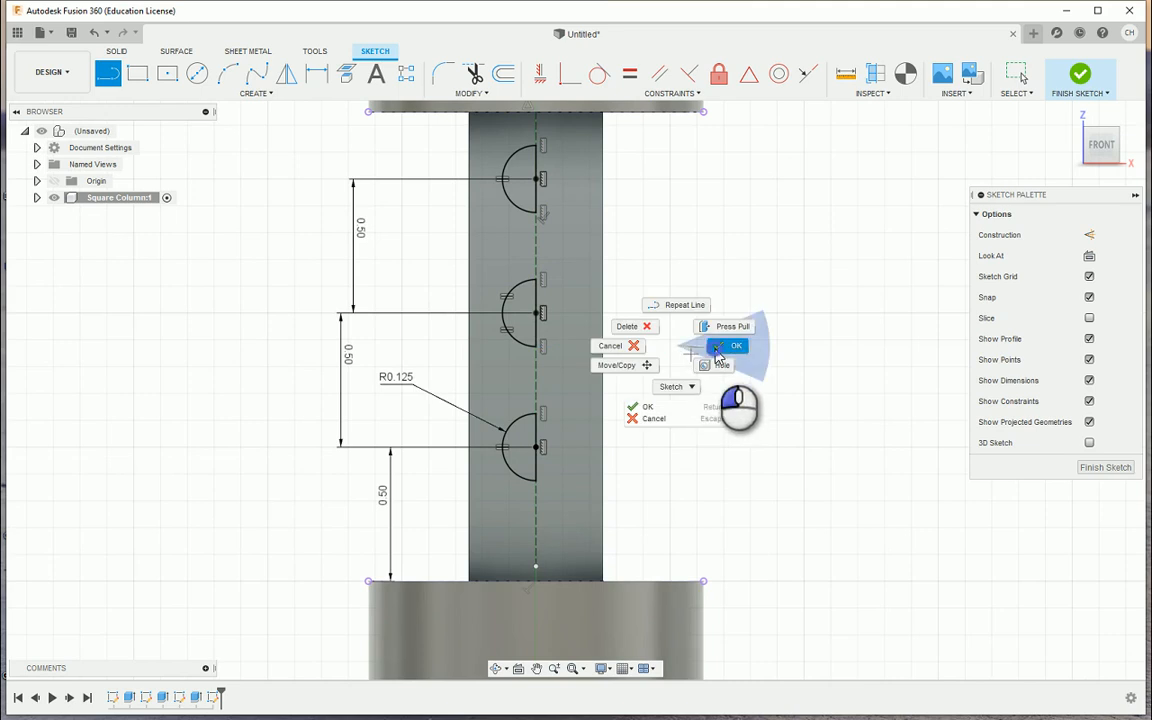
click(736, 346)
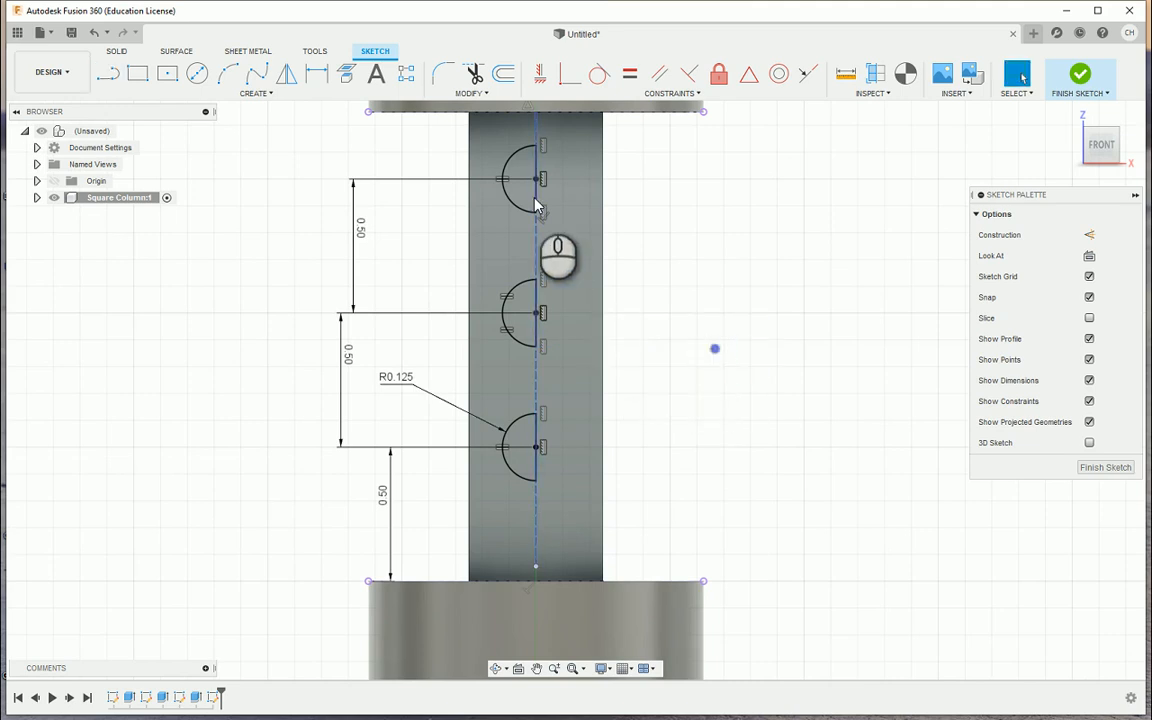
click(1077, 80)
Step: Start a Revolve of the three half-circle profiles about the dashed centerline on the column's front face
click(1072, 114)
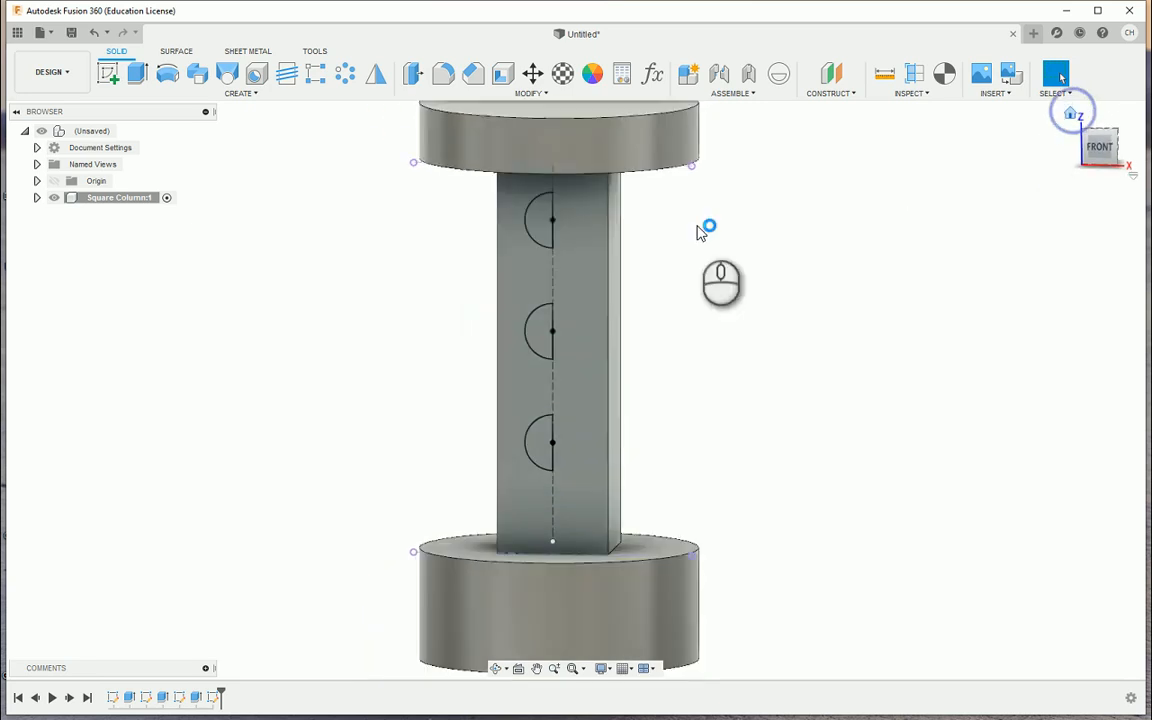
drag(1103, 146, 1126, 104)
scroll(500, 276, up, 3)
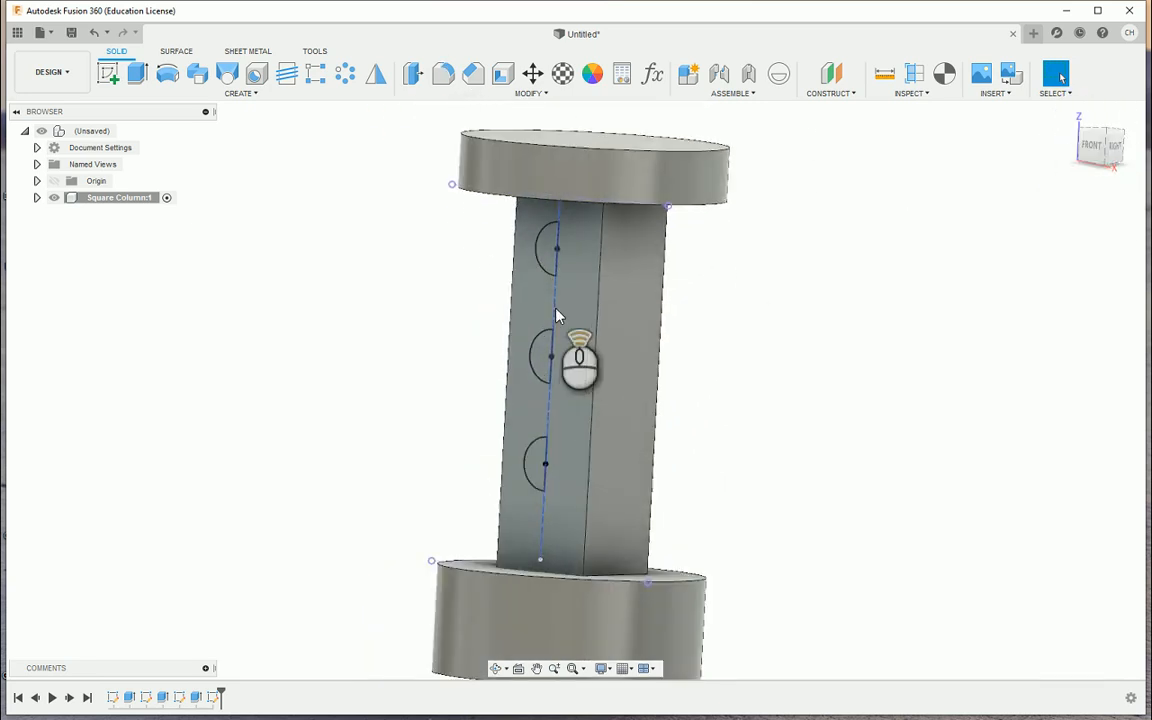
click(168, 73)
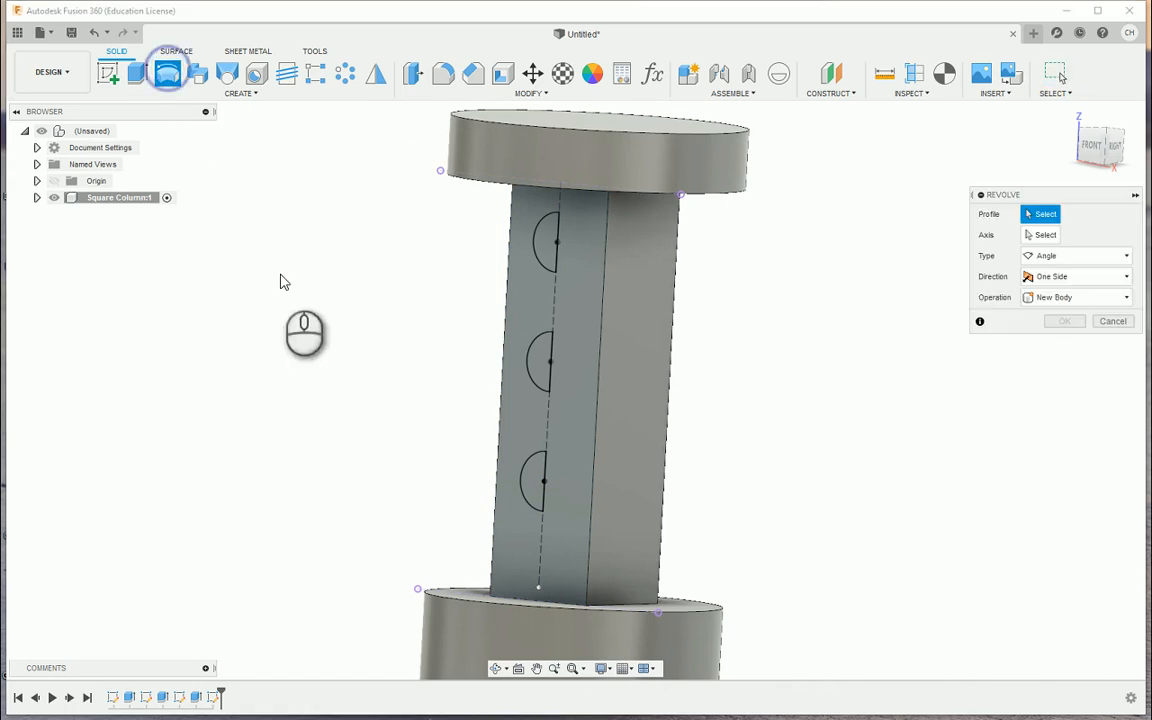
click(545, 250)
click(537, 370)
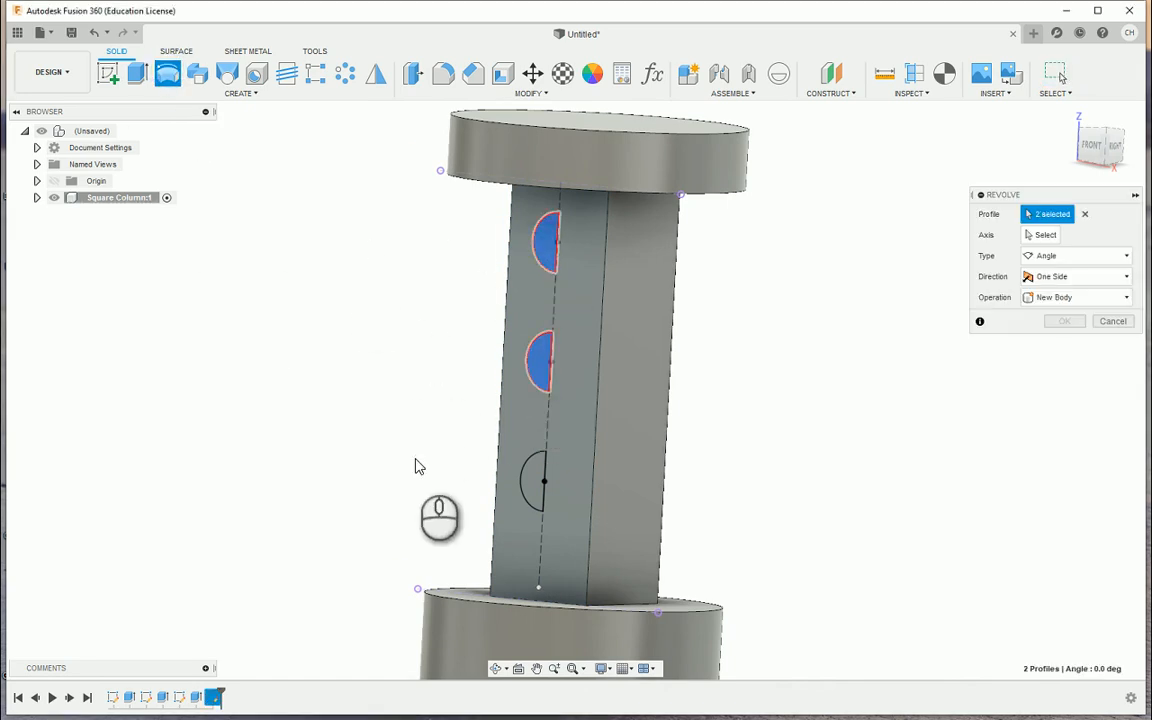
click(536, 480)
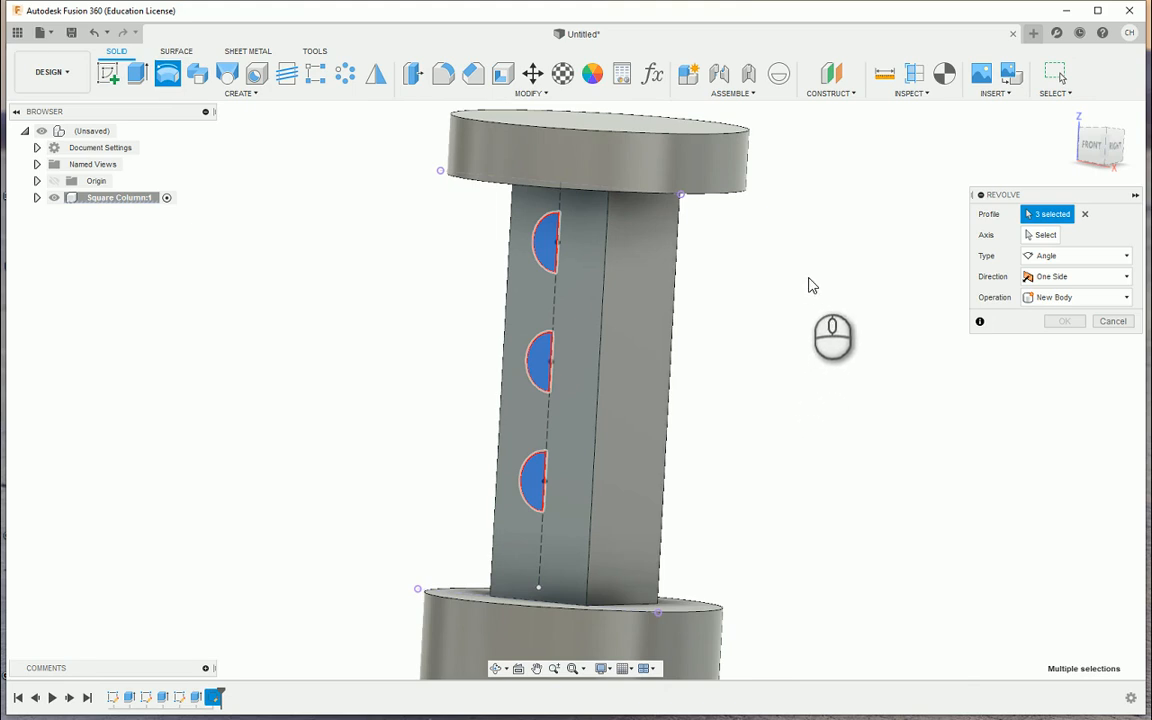
click(1035, 235)
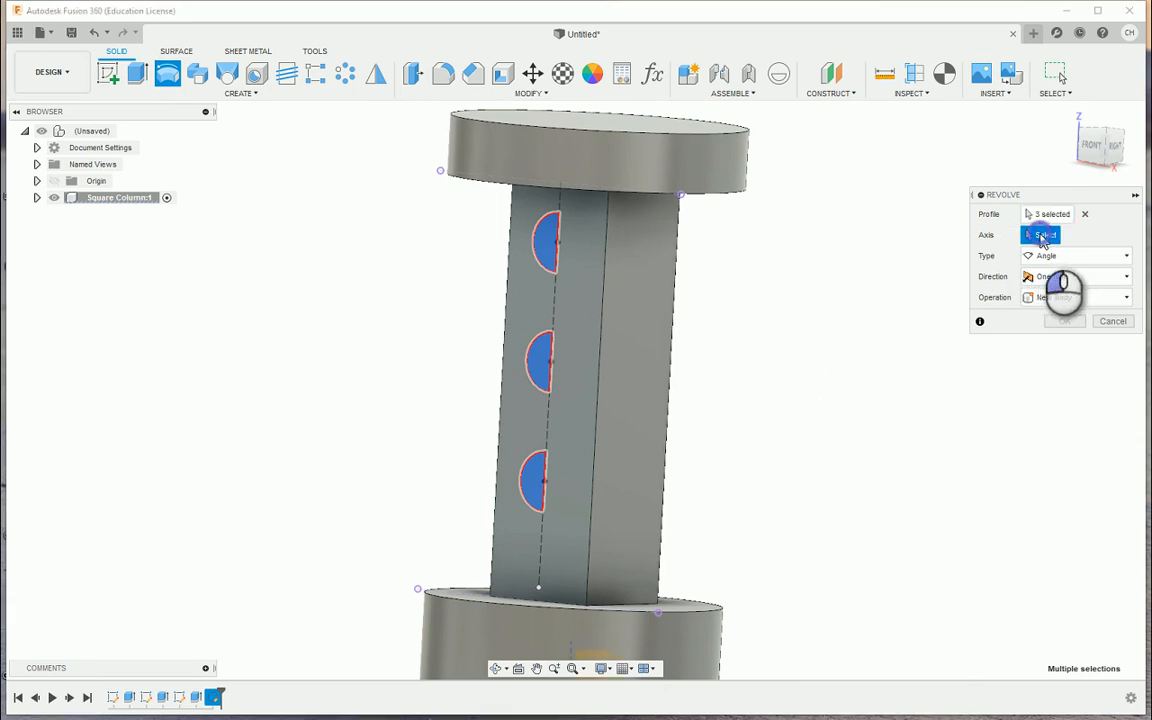
click(556, 302)
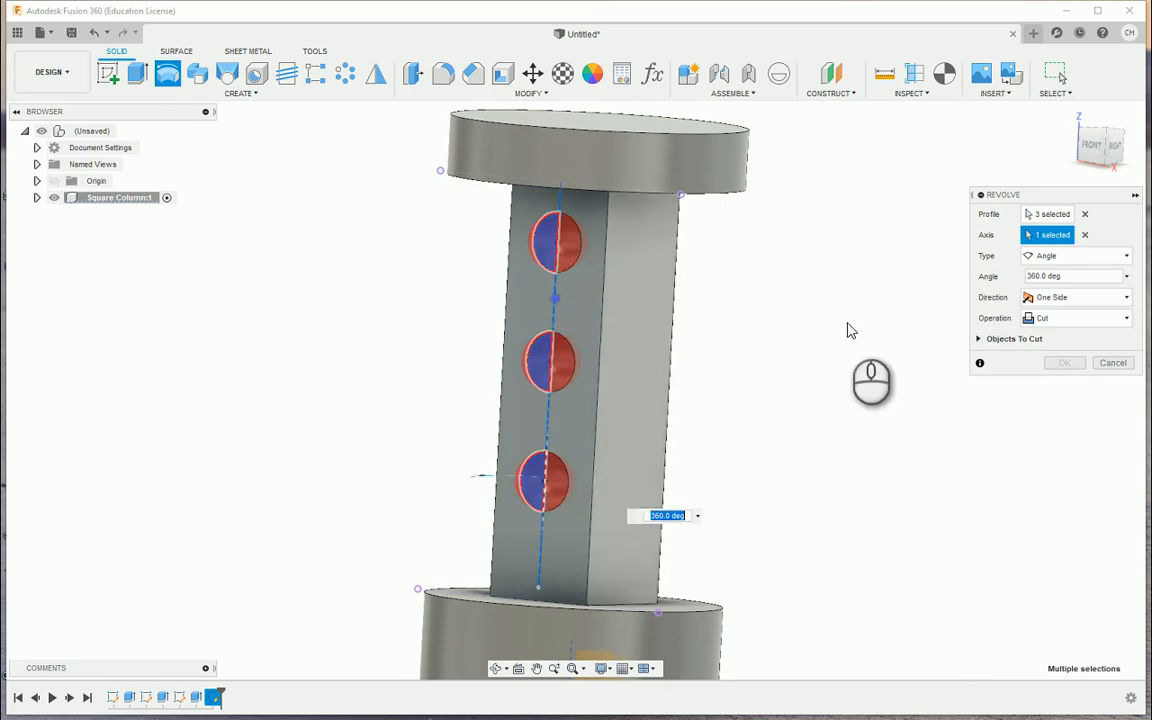
Step: Set the revolve angle to -180 degrees and apply it as a cut into the column
mouse_move(1092, 160)
mouse_down()
mouse_move(1149, 172)
mouse_move(13, 177)
mouse_move(972, 81)
mouse_move(936, 147)
mouse_move(1085, 178)
mouse_up()
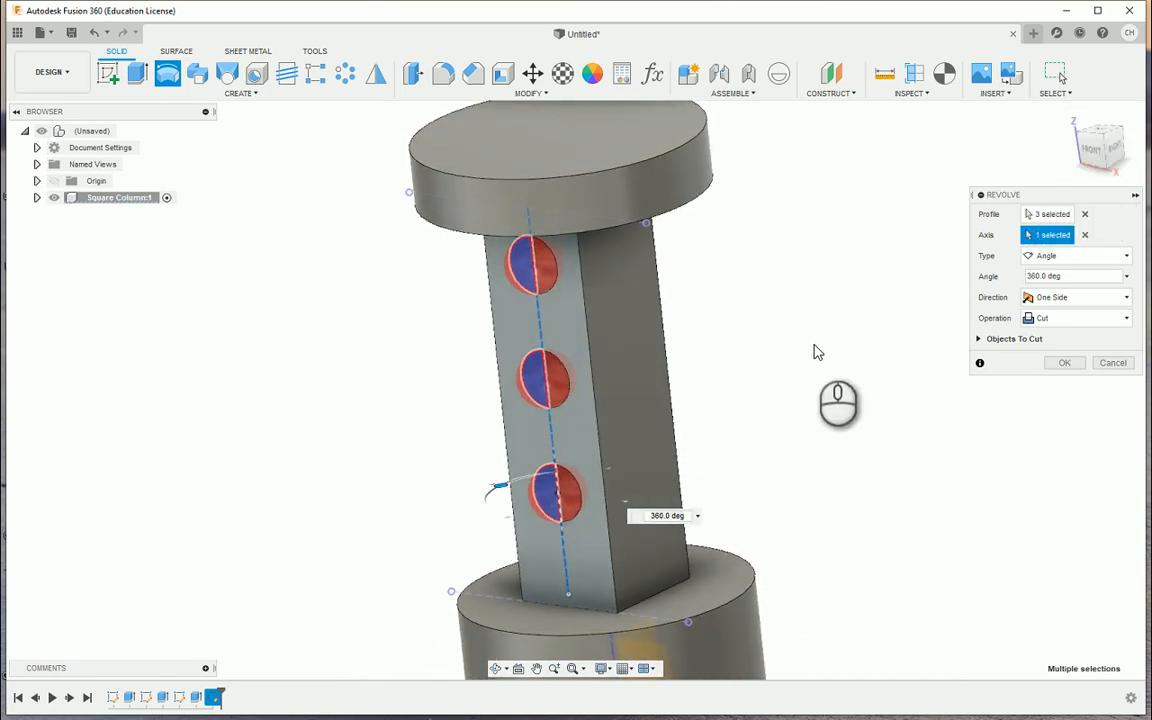
click(1092, 276)
text(18)
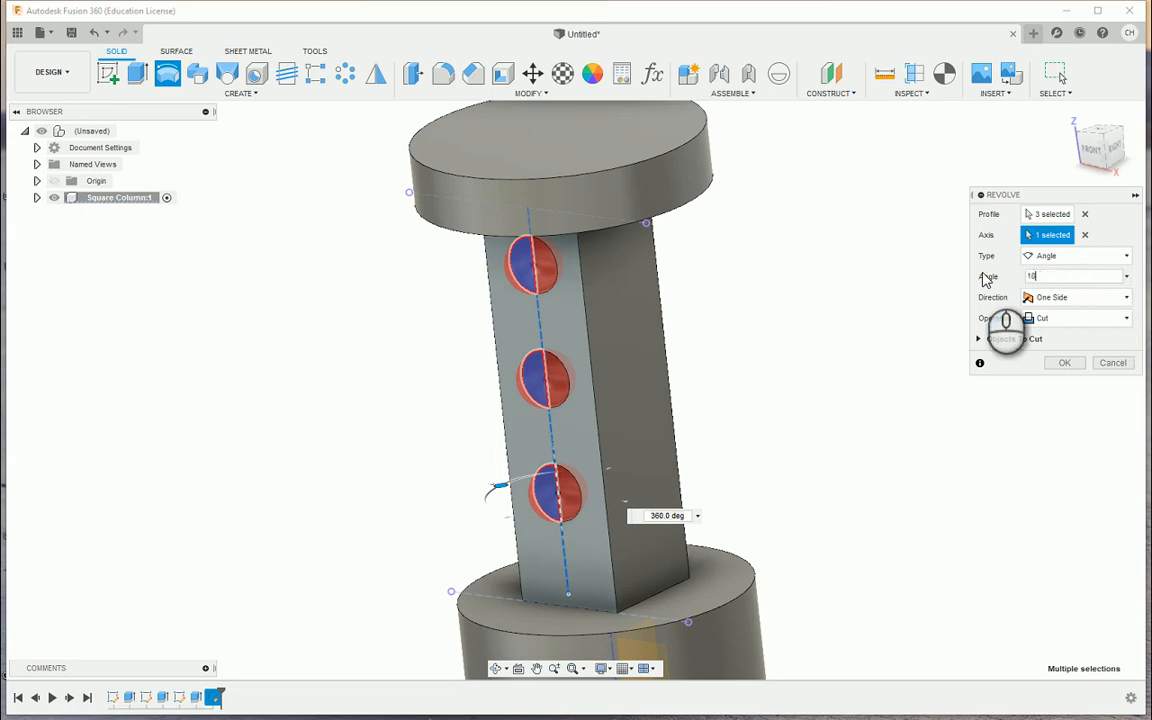
text(0)
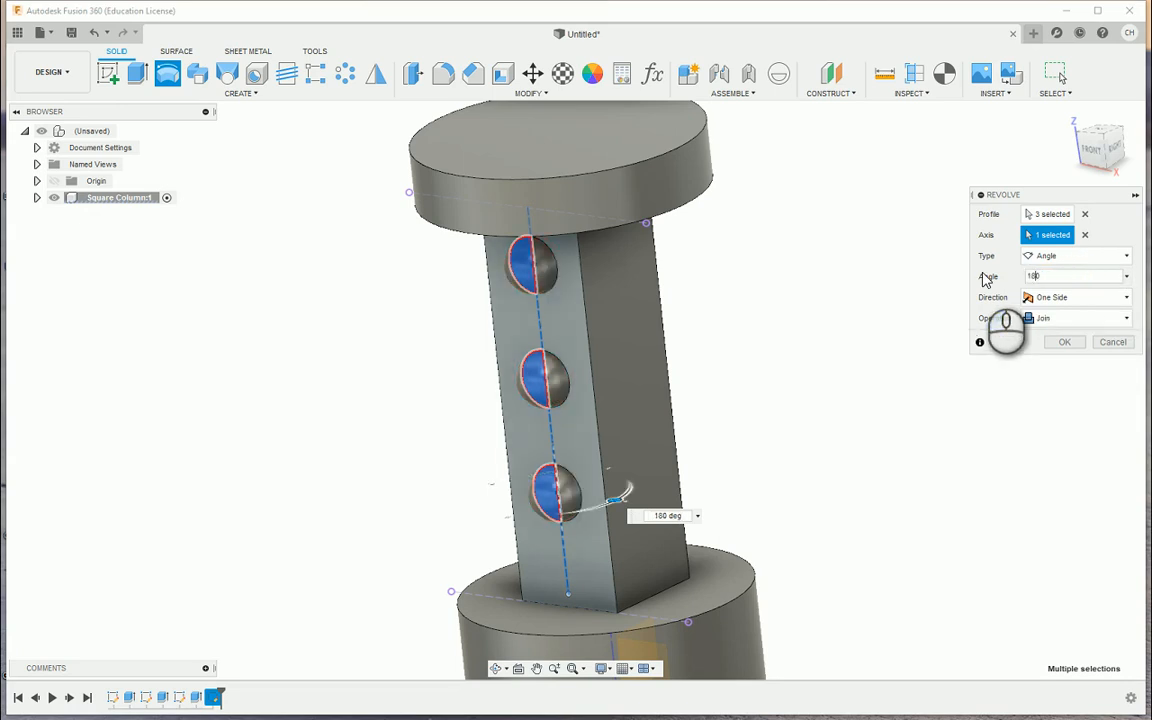
text(-)
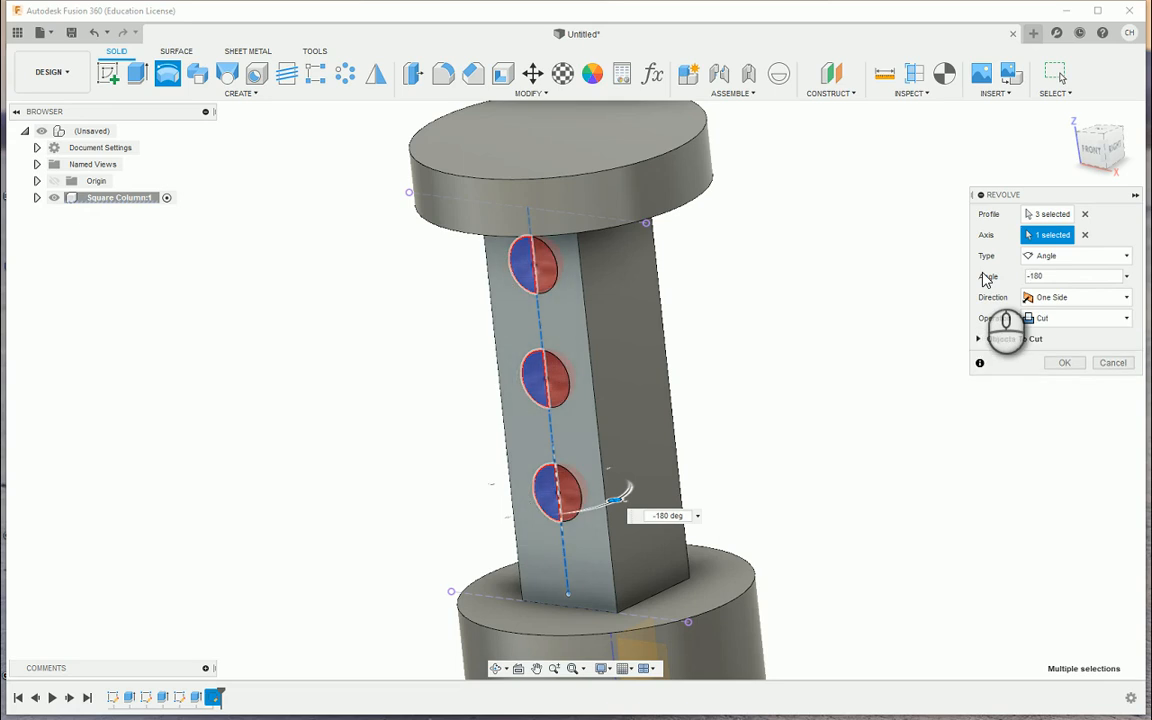
mouse_move(1095, 158)
mouse_down()
mouse_move(1138, 158)
mouse_move(1146, 145)
mouse_move(1119, 132)
mouse_move(1069, 146)
mouse_up()
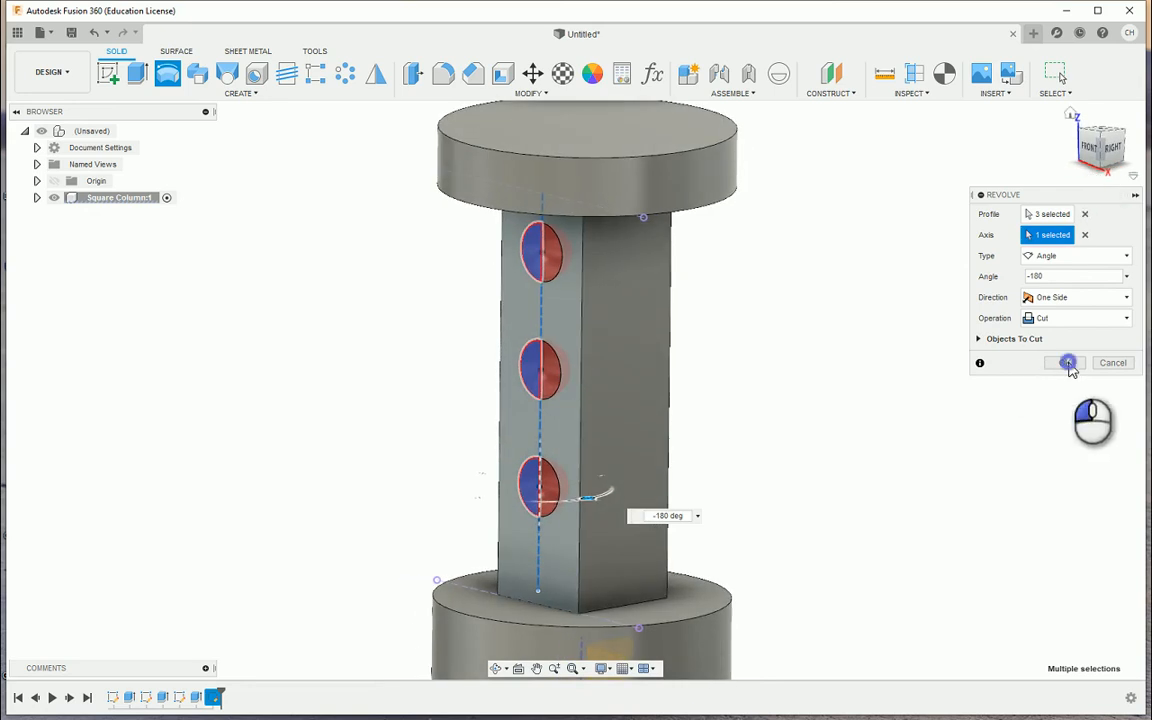
click(1064, 362)
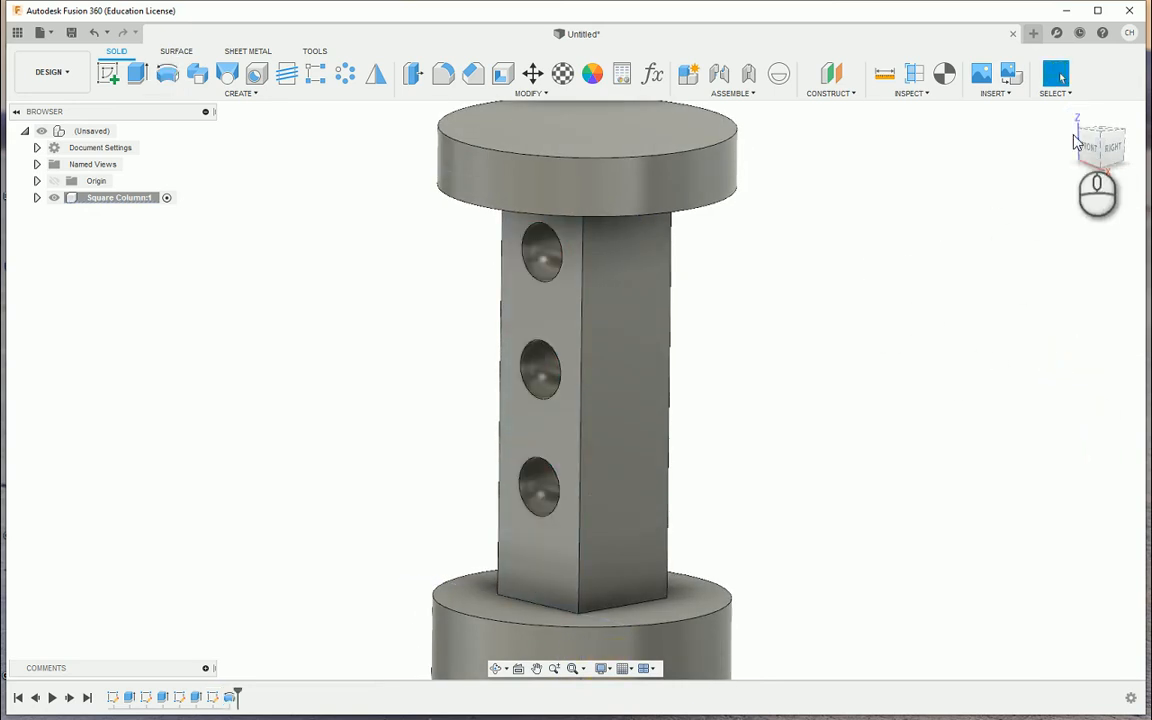
mouse_move(1082, 147)
mouse_down()
mouse_move(1115, 106)
mouse_move(1086, 155)
mouse_up()
click(1069, 116)
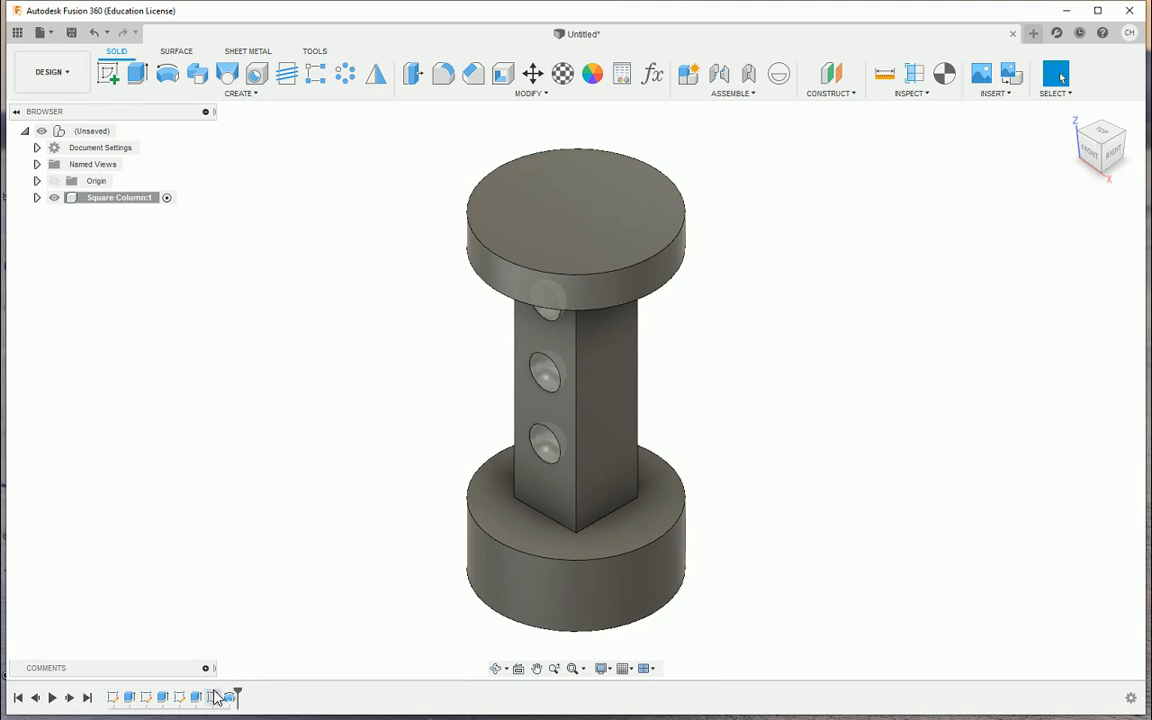
scroll(355, 485, up, 2)
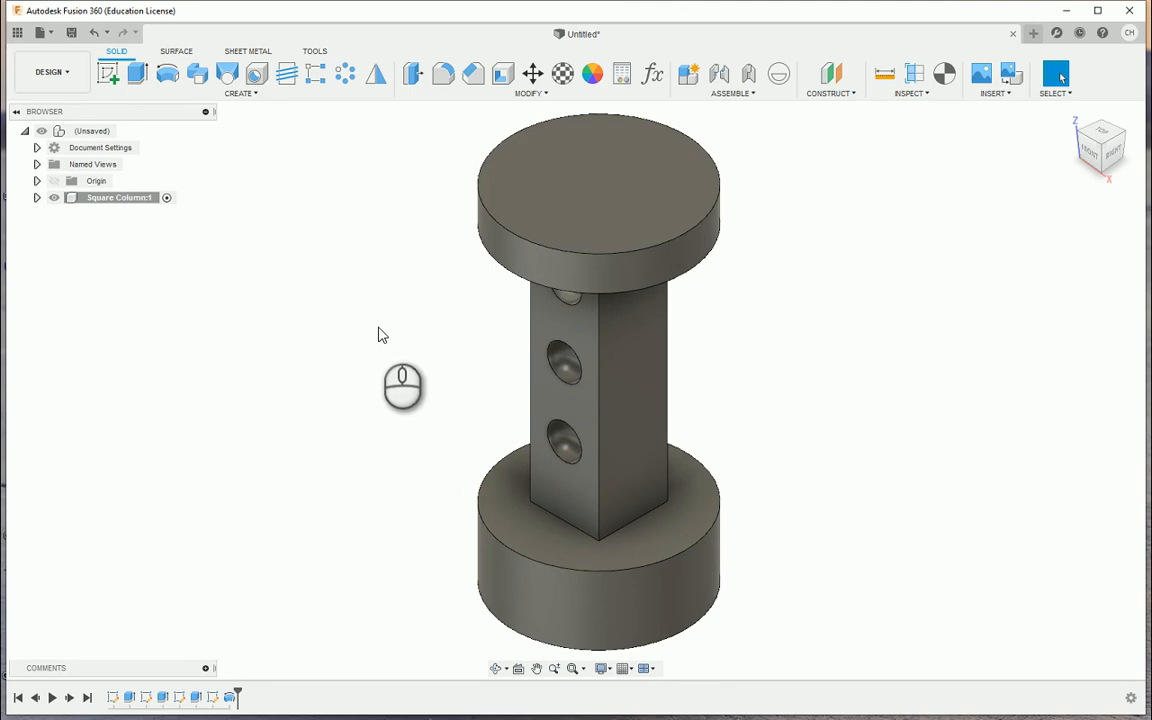